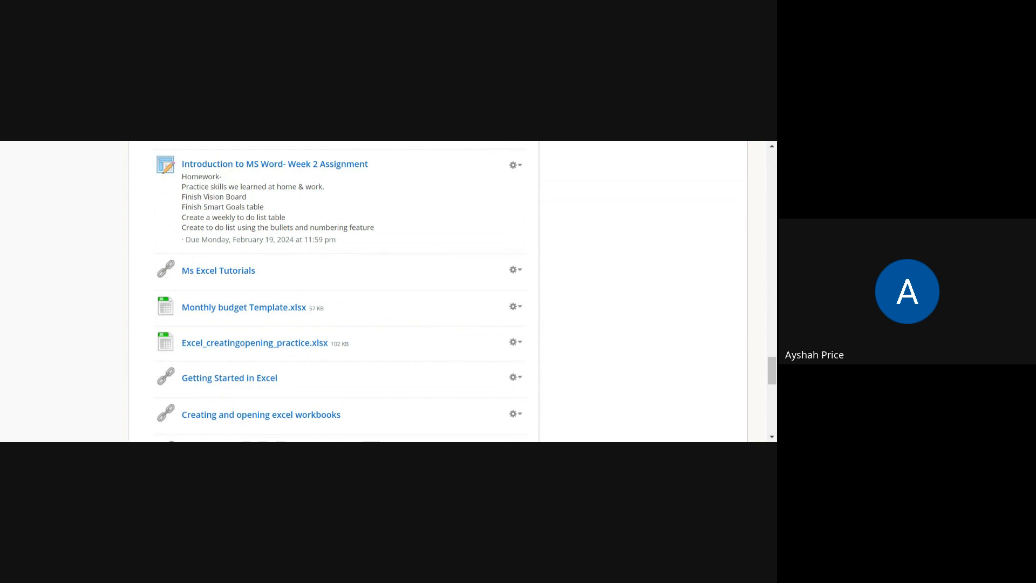
- Look through the course materials from the Week 2 Word assignment down to the MS Excel-Sorting Data link
{"action": "scroll", "coordinate": [341, 350], "scroll_direction": "down", "scroll_amount": 3}
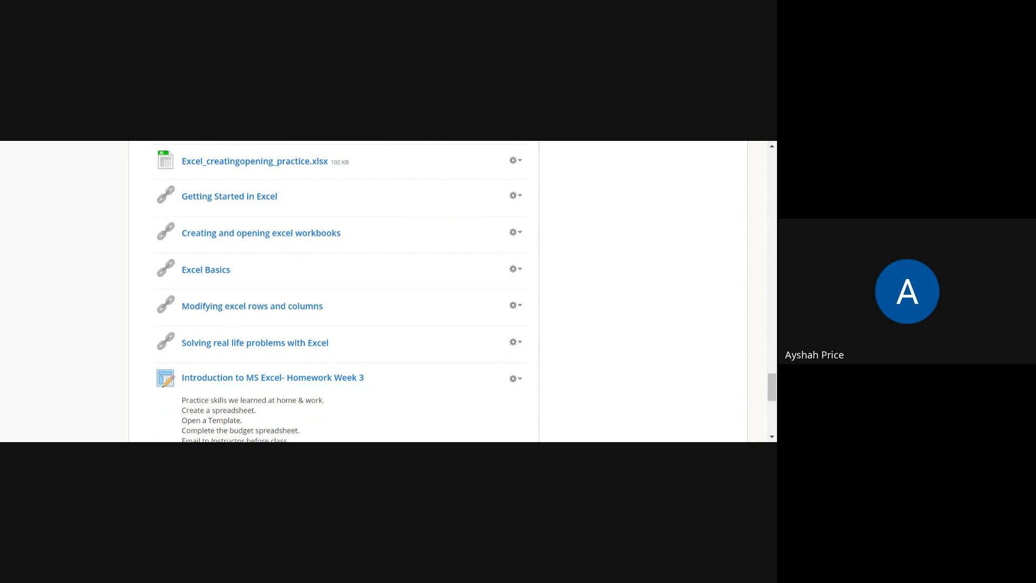
{"action": "scroll", "coordinate": [386, 310], "scroll_direction": "down", "scroll_amount": 1}
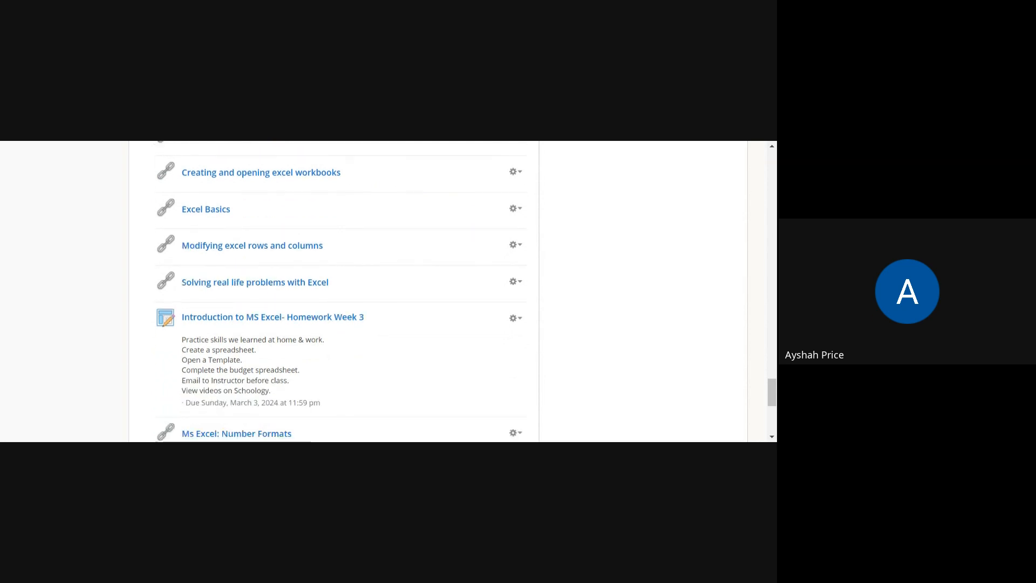
{"action": "scroll", "coordinate": [387, 311], "scroll_direction": "down", "scroll_amount": 1}
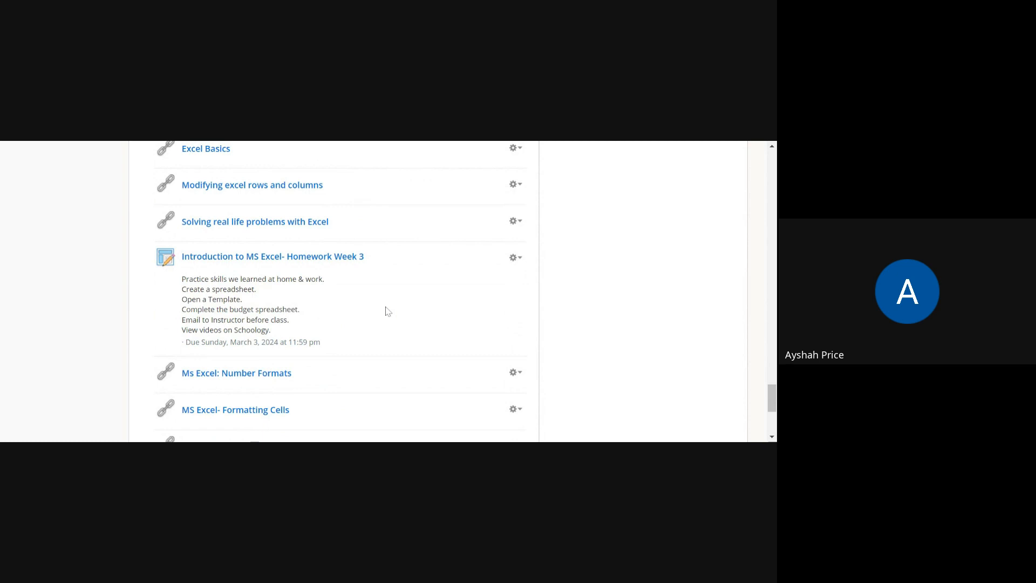
{"action": "scroll", "coordinate": [386, 309], "scroll_direction": "down", "scroll_amount": 1}
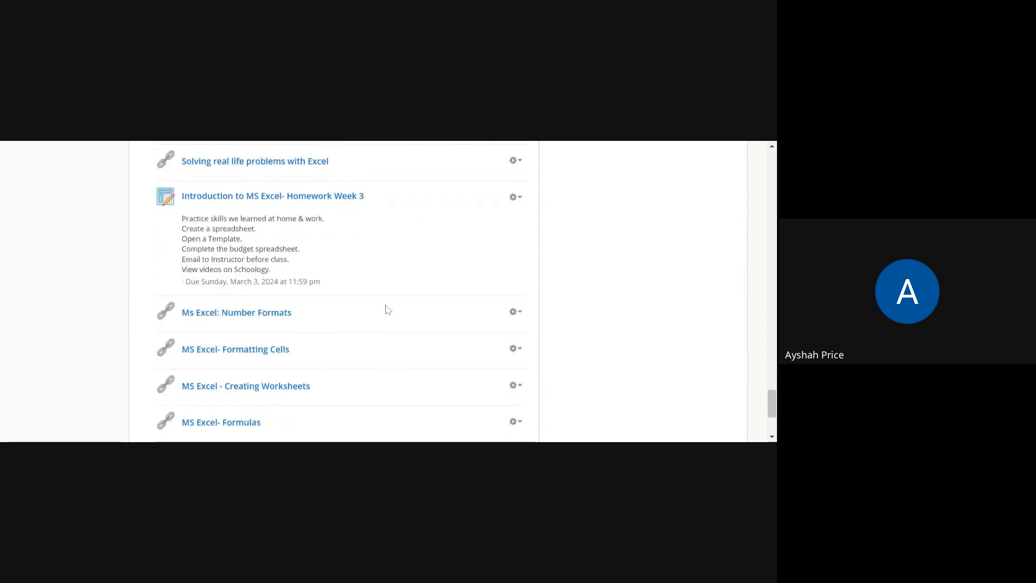
{"action": "scroll", "coordinate": [387, 309], "scroll_direction": "down", "scroll_amount": 2}
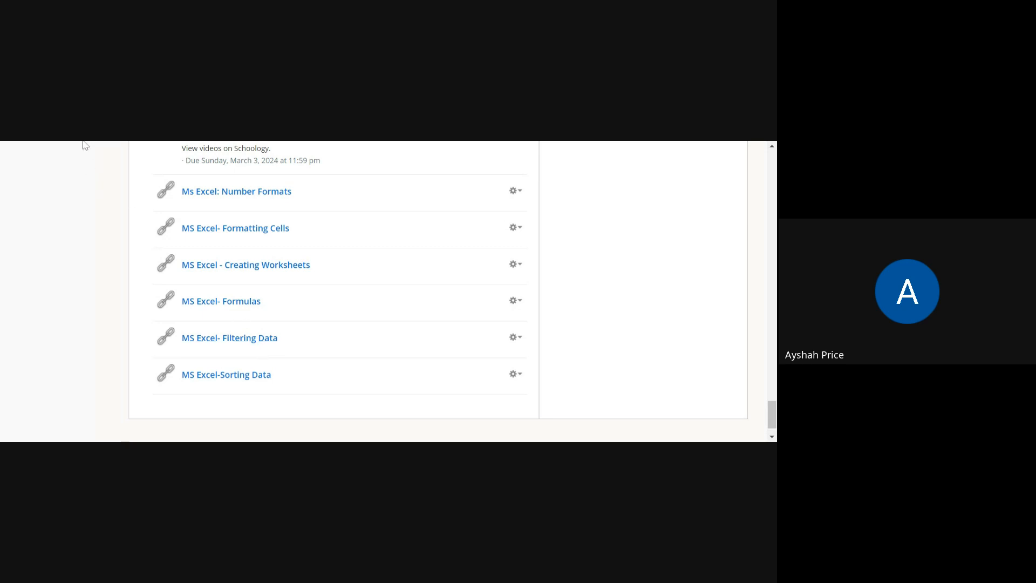
- Switch to the Excel_creatingopening_practice spreadsheet and examine the team roster's title banner, column headings and player rows
{"action": "key", "text": "ctrl+Tab"}
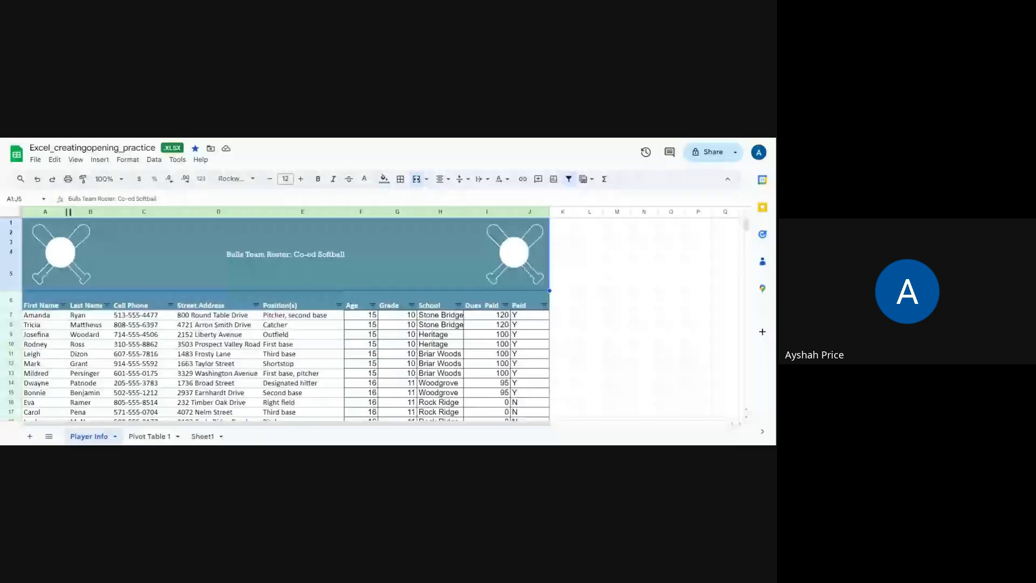
{"action": "scroll", "coordinate": [501, 238], "scroll_direction": "down", "scroll_amount": 1}
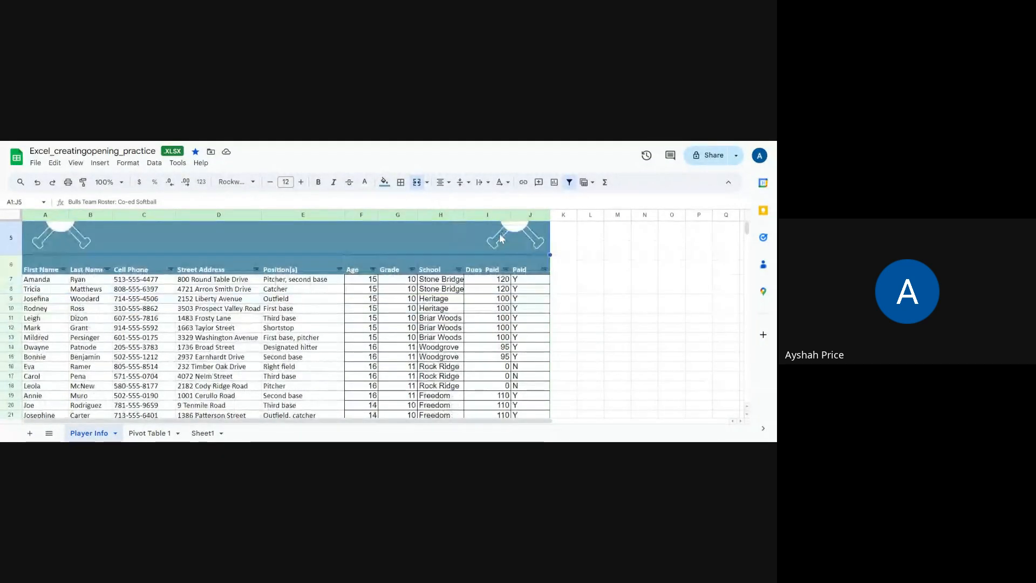
{"action": "scroll", "coordinate": [575, 281], "scroll_direction": "up", "scroll_amount": 1}
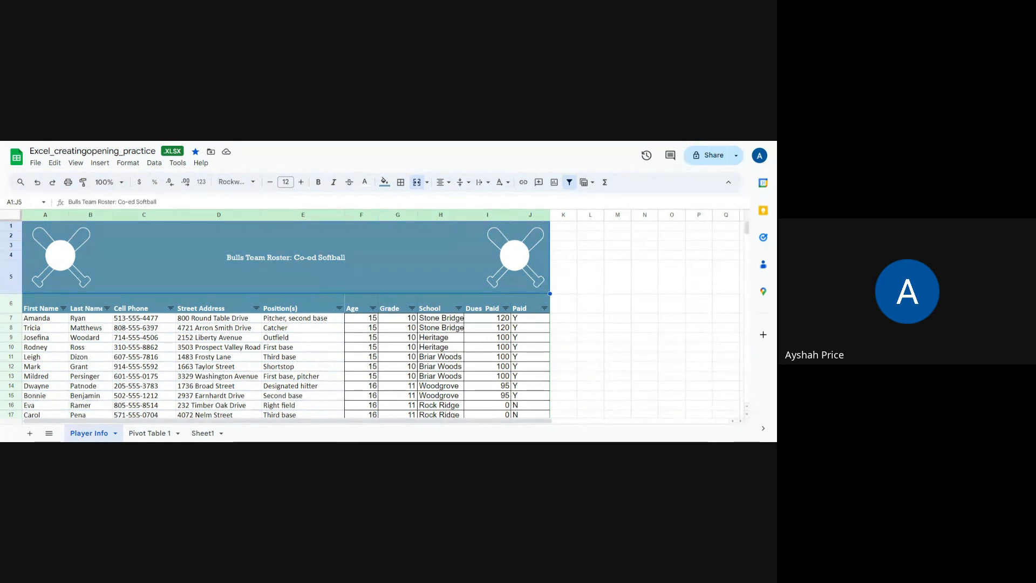
{"action": "scroll", "coordinate": [588, 308], "scroll_direction": "down", "scroll_amount": 1}
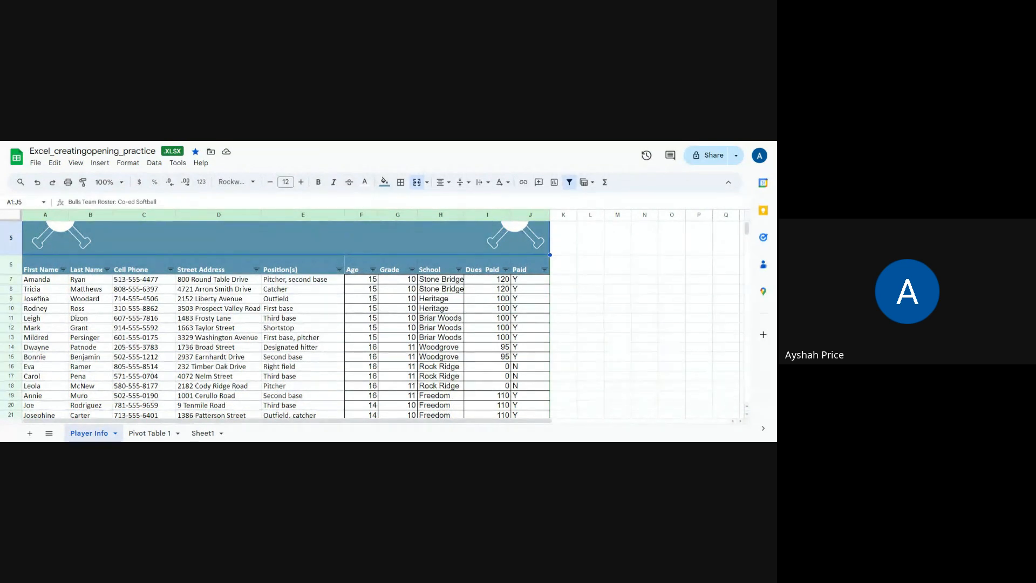
{"action": "scroll", "coordinate": [588, 308], "scroll_direction": "up", "scroll_amount": 1}
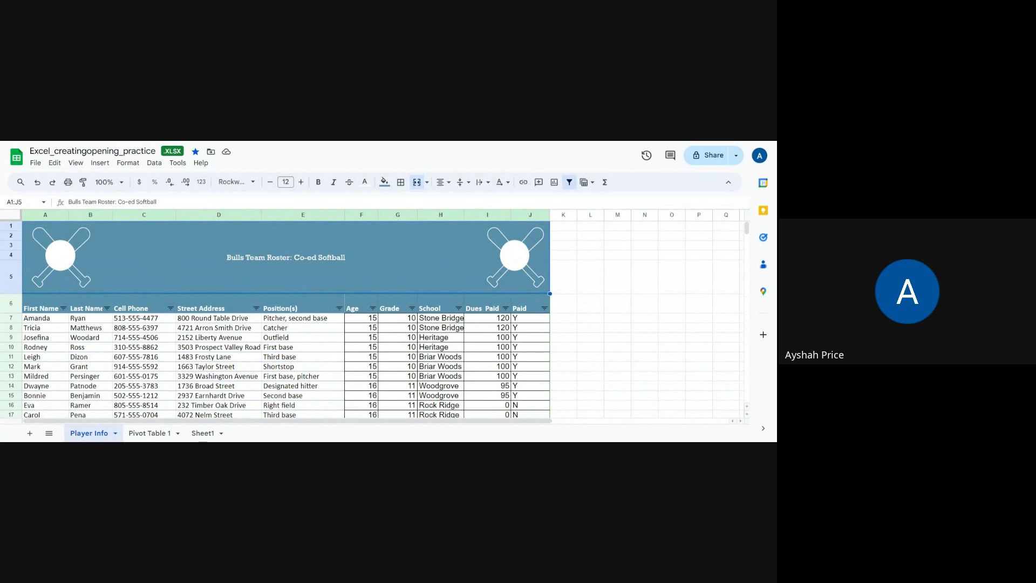
{"action": "scroll", "coordinate": [588, 307], "scroll_direction": "down", "scroll_amount": 1}
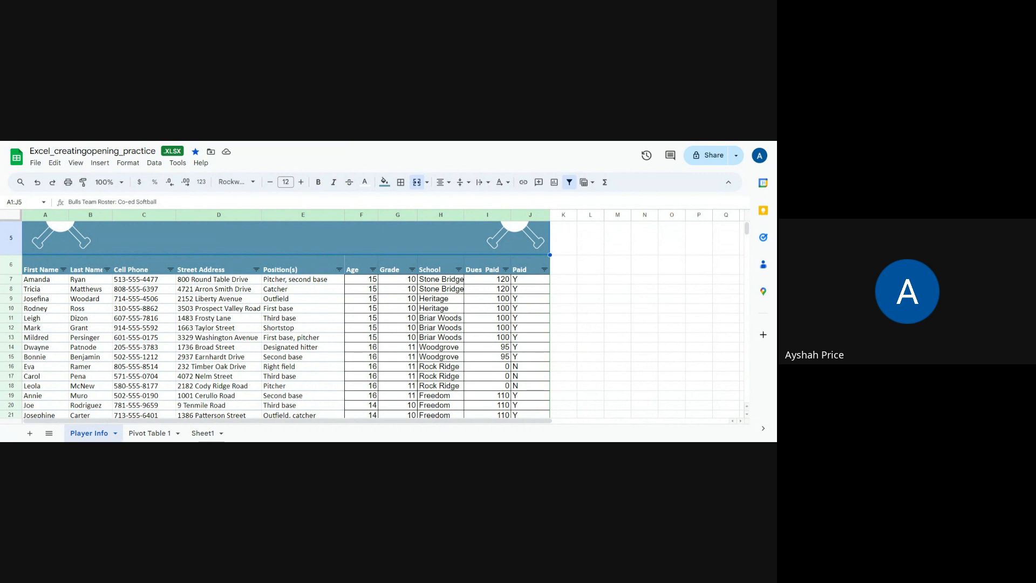
{"action": "scroll", "coordinate": [588, 308], "scroll_direction": "down", "scroll_amount": 1}
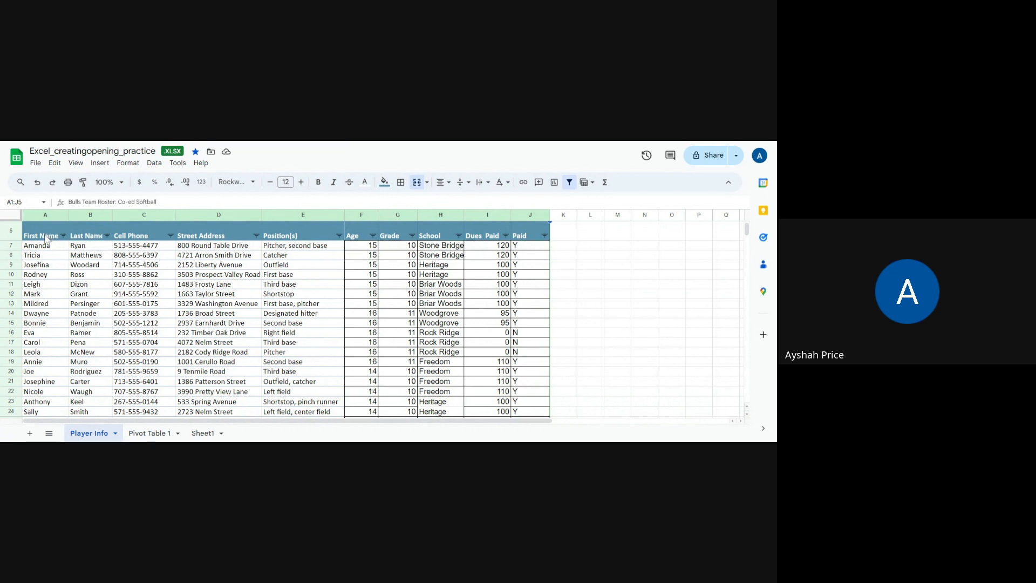
{"action": "scroll", "coordinate": [157, 234], "scroll_direction": "up", "scroll_amount": 3}
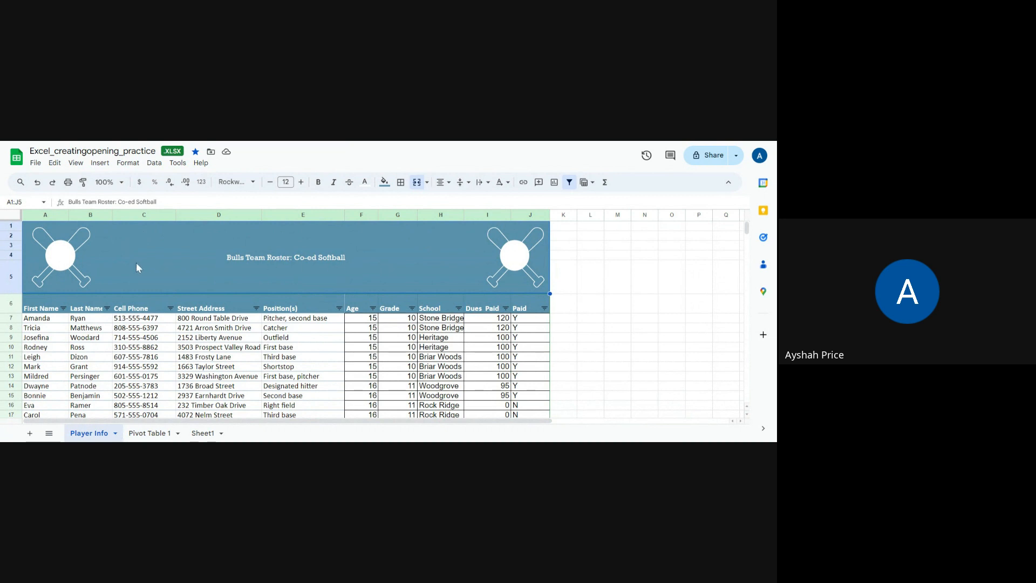
{"action": "scroll", "coordinate": [133, 261], "scroll_direction": "down", "scroll_amount": 5}
{"action": "scroll", "coordinate": [92, 251], "scroll_direction": "up", "scroll_amount": 2}
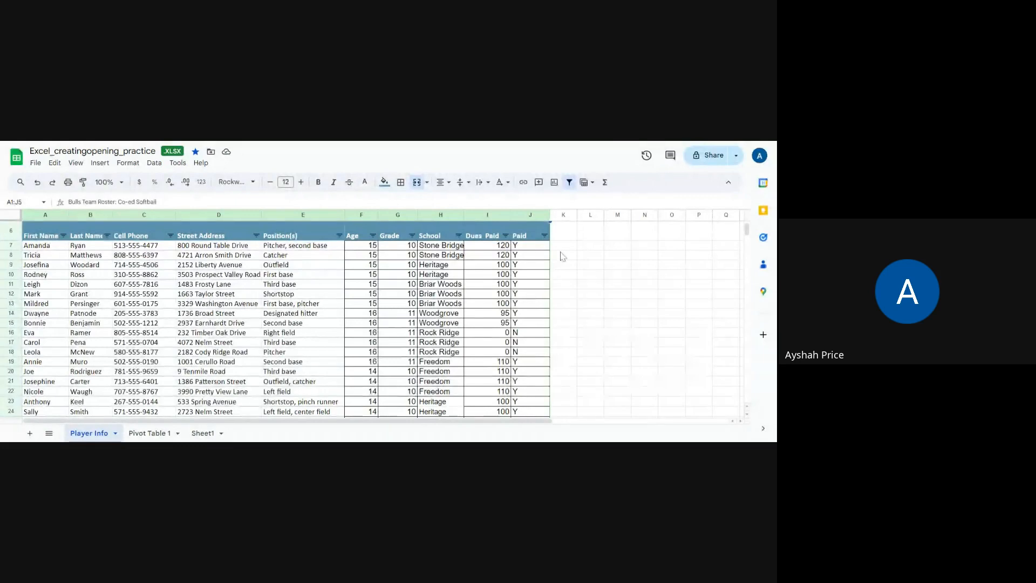
- Examine the Dues Paid column from its heading and first amount down to the empty cell below the last player
{"action": "left_click", "coordinate": [490, 248]}
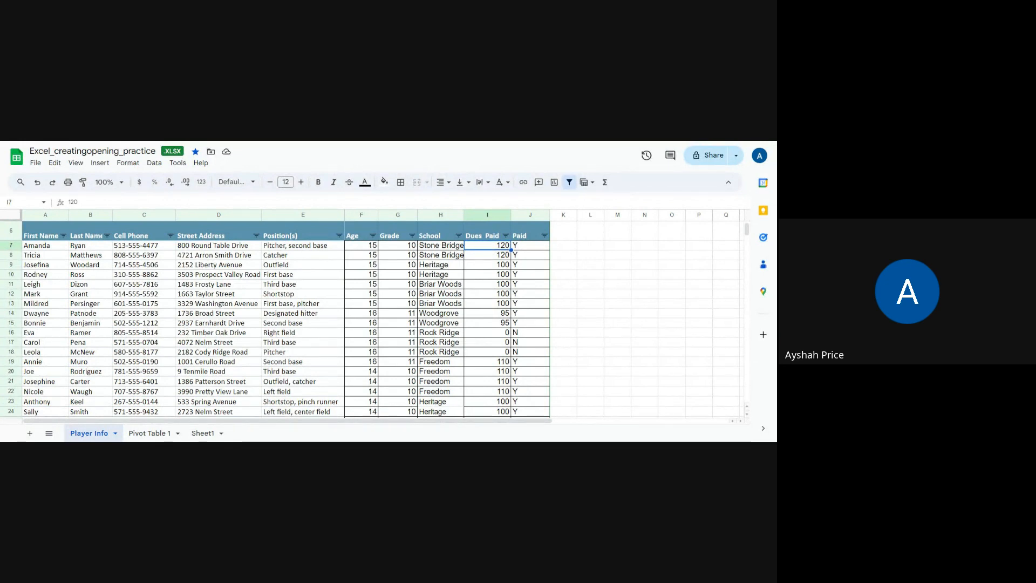
{"action": "left_click", "coordinate": [482, 238]}
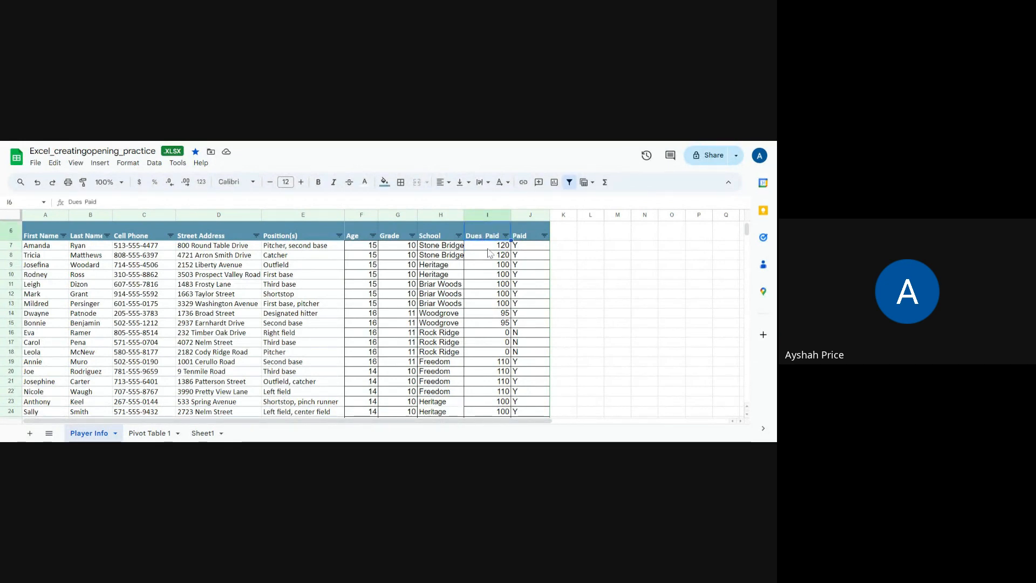
{"action": "left_click", "coordinate": [491, 250]}
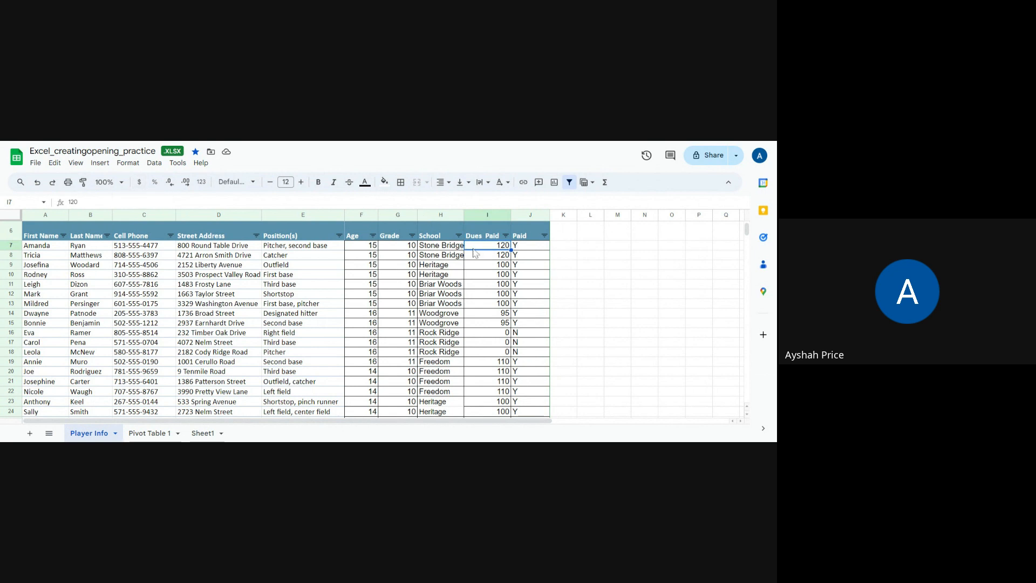
{"action": "scroll", "coordinate": [493, 331], "scroll_direction": "down", "scroll_amount": 3}
{"action": "scroll", "coordinate": [493, 331], "scroll_direction": "down", "scroll_amount": 3}
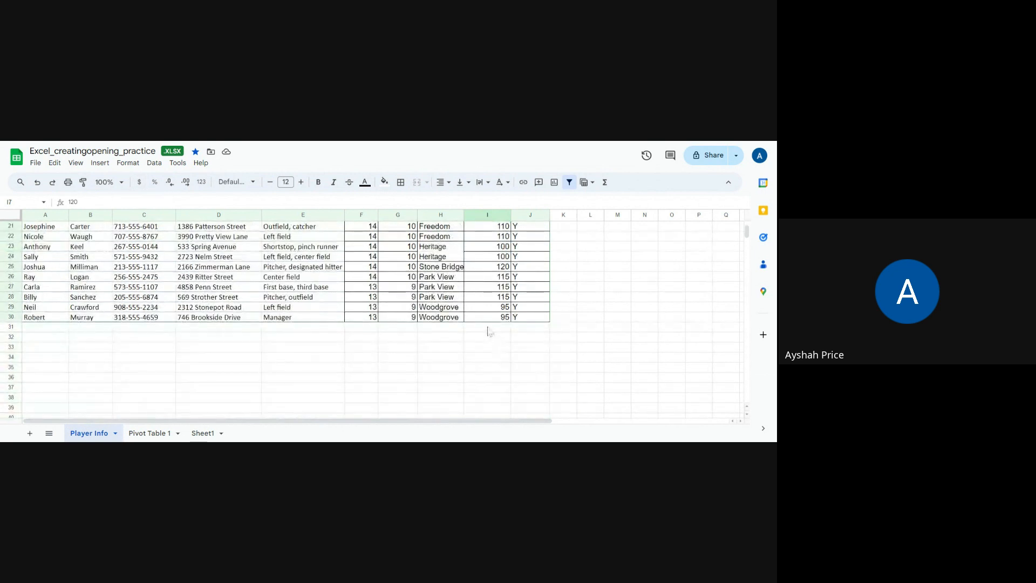
{"action": "left_click", "coordinate": [492, 328]}
{"action": "scroll", "coordinate": [488, 312], "scroll_direction": "up", "scroll_amount": 3}
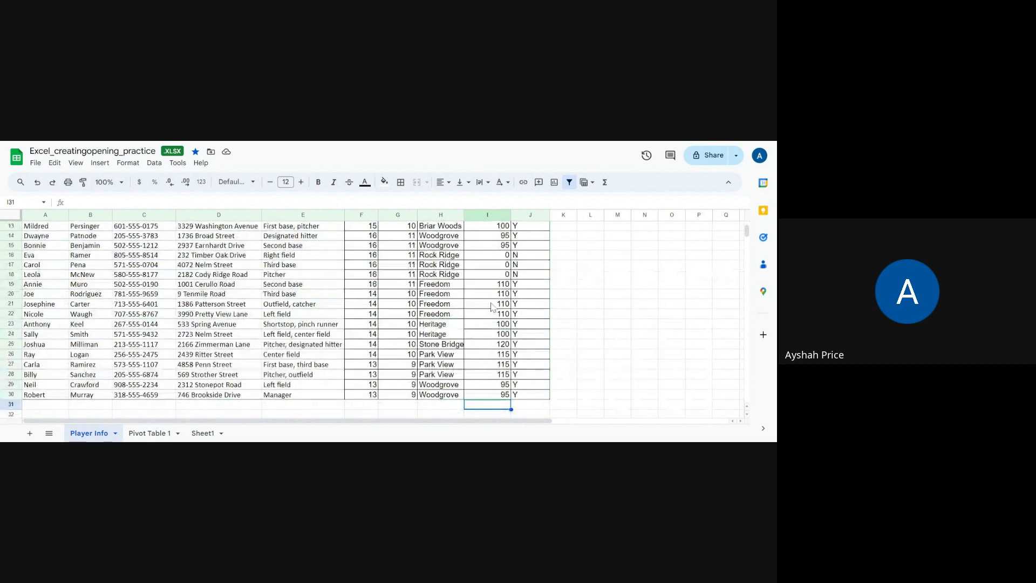
{"action": "scroll", "coordinate": [492, 307], "scroll_direction": "up", "scroll_amount": 3}
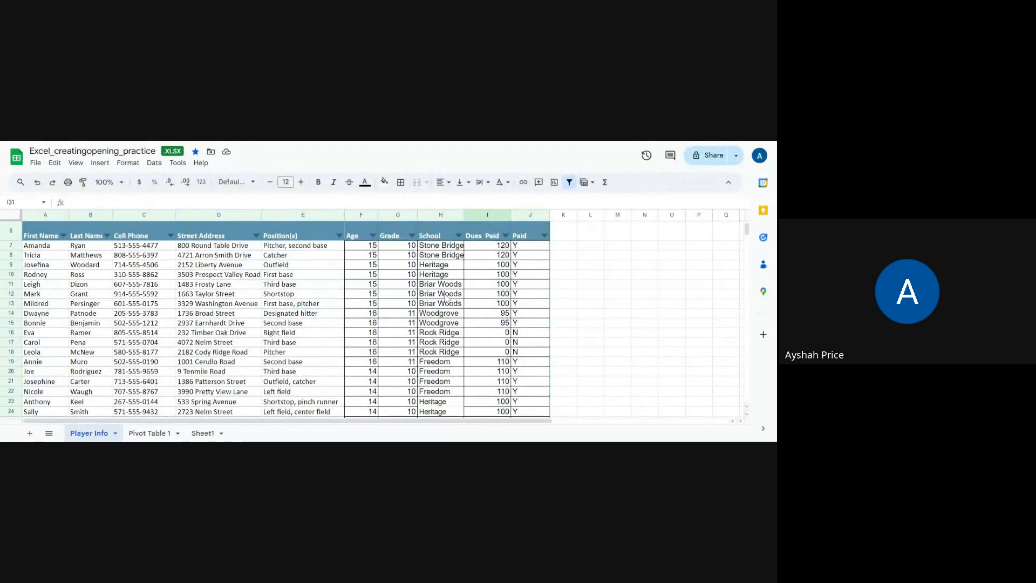
{"action": "left_click", "coordinate": [566, 246]}
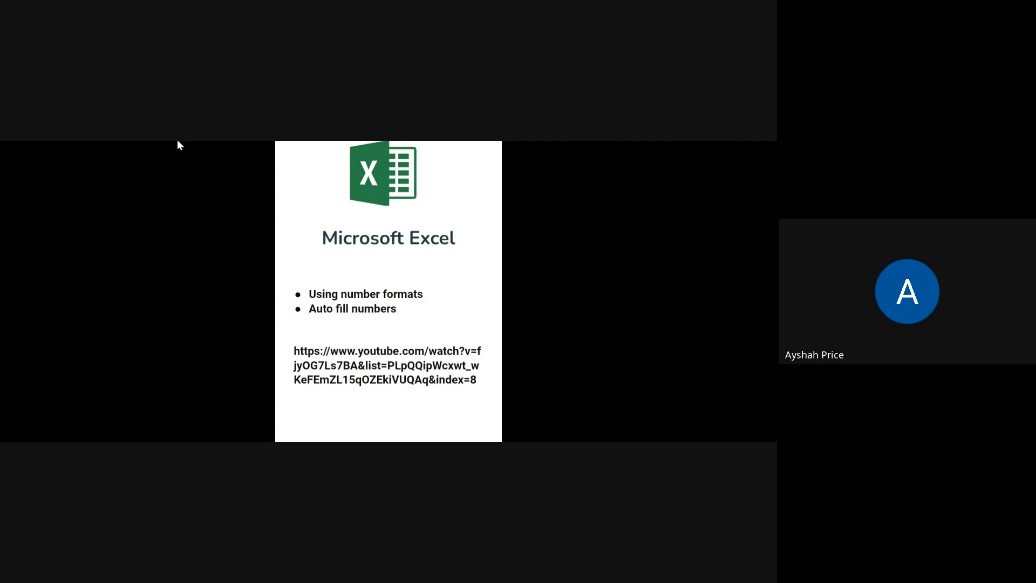
- Return to the Excel_creatingopening_practice spreadsheet and look over its formatting, data and insertion commands
{"action": "key", "text": "ctrl+Tab"}
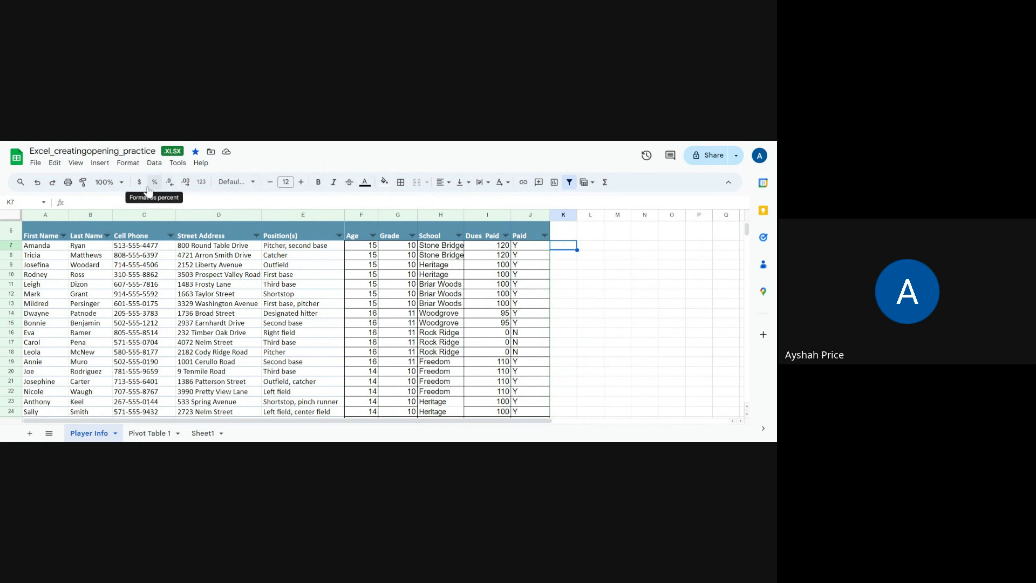
{"action": "left_click", "coordinate": [129, 164]}
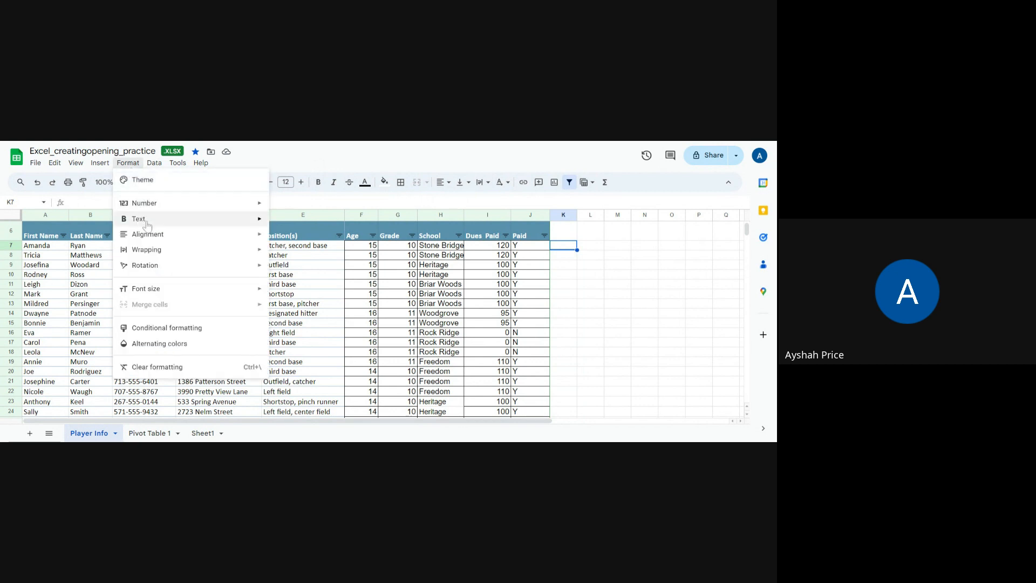
{"action": "mouse_move", "coordinate": [147, 166]}
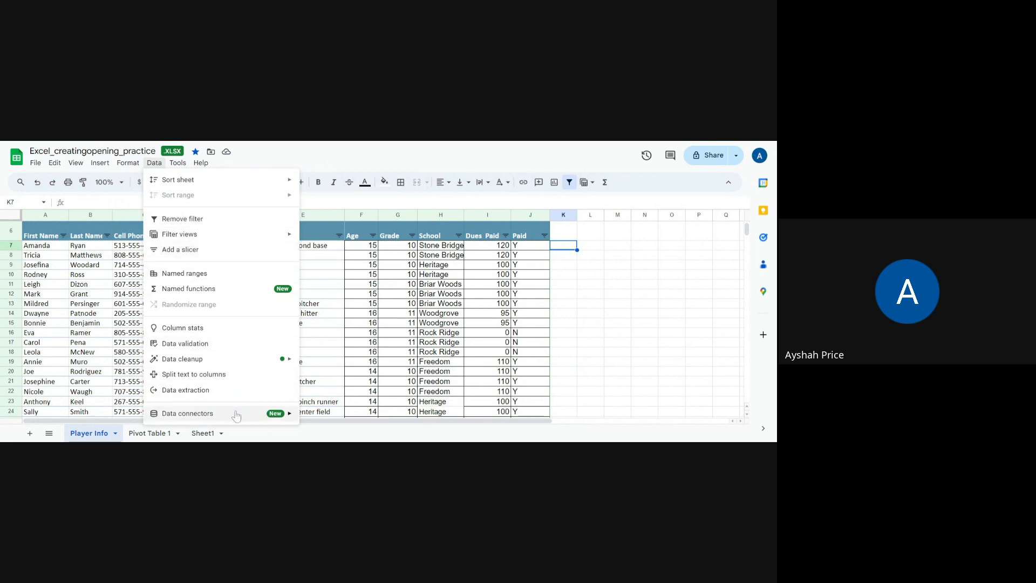
{"action": "mouse_move", "coordinate": [106, 167]}
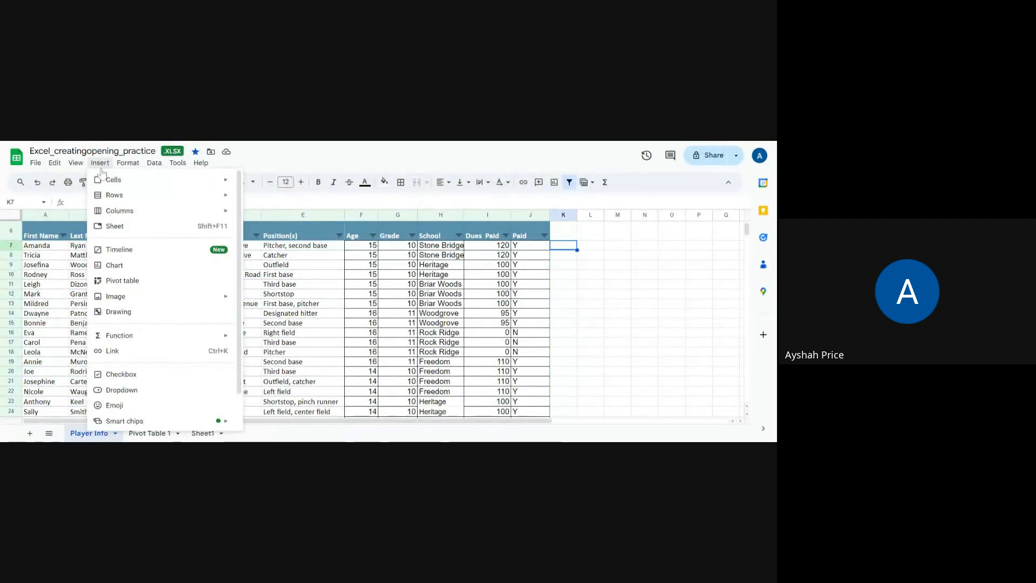
{"action": "mouse_move", "coordinate": [112, 201]}
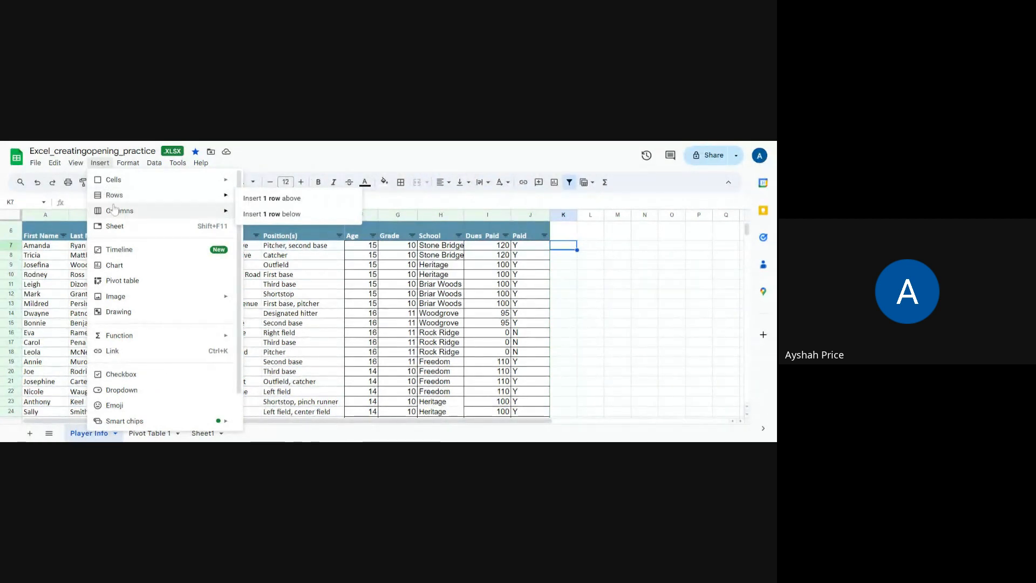
- Select row 7 and check the options for inserting a row above or below it
{"action": "left_click", "coordinate": [13, 246]}
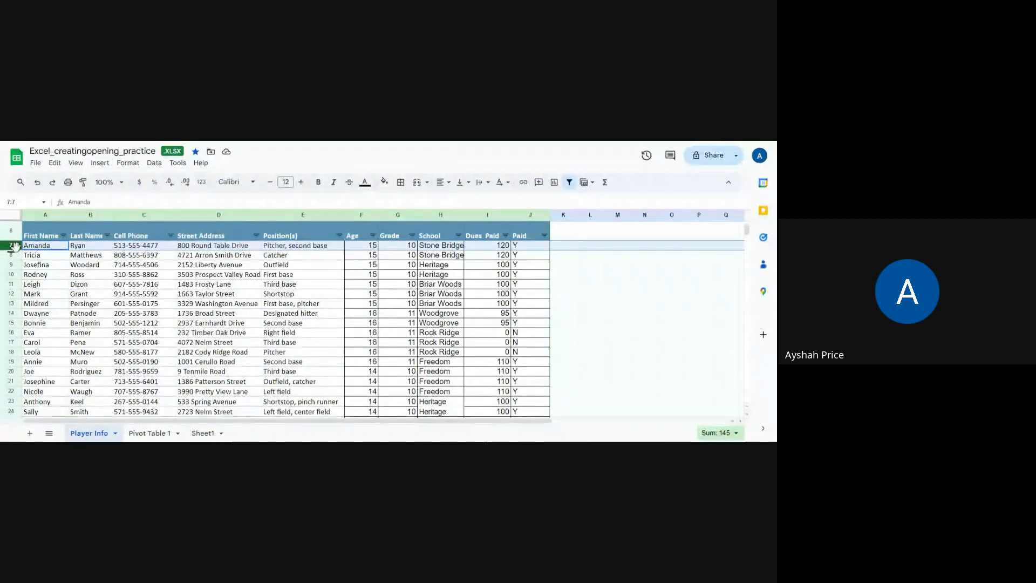
{"action": "left_click", "coordinate": [93, 165]}
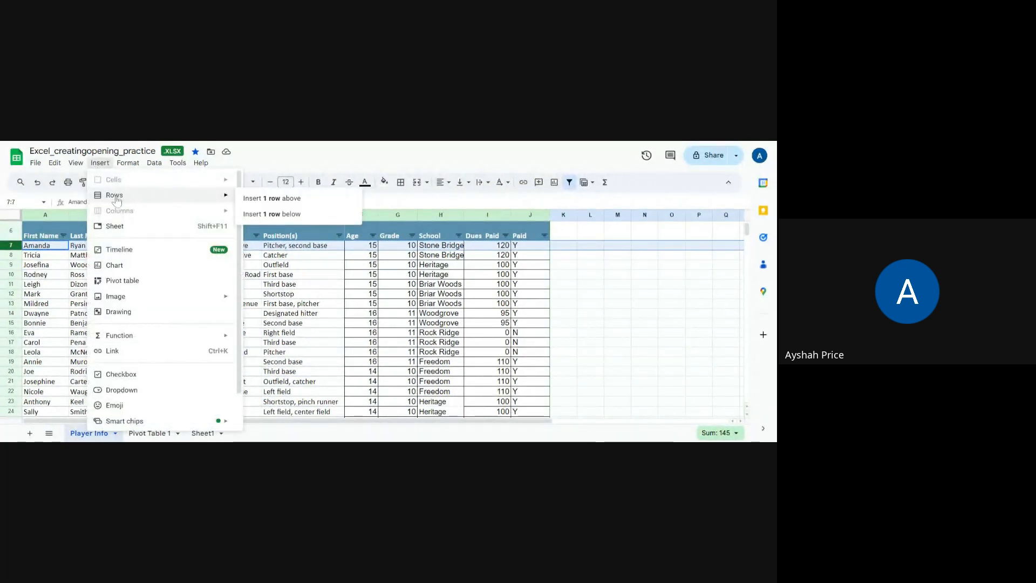
{"action": "left_click", "coordinate": [316, 275]}
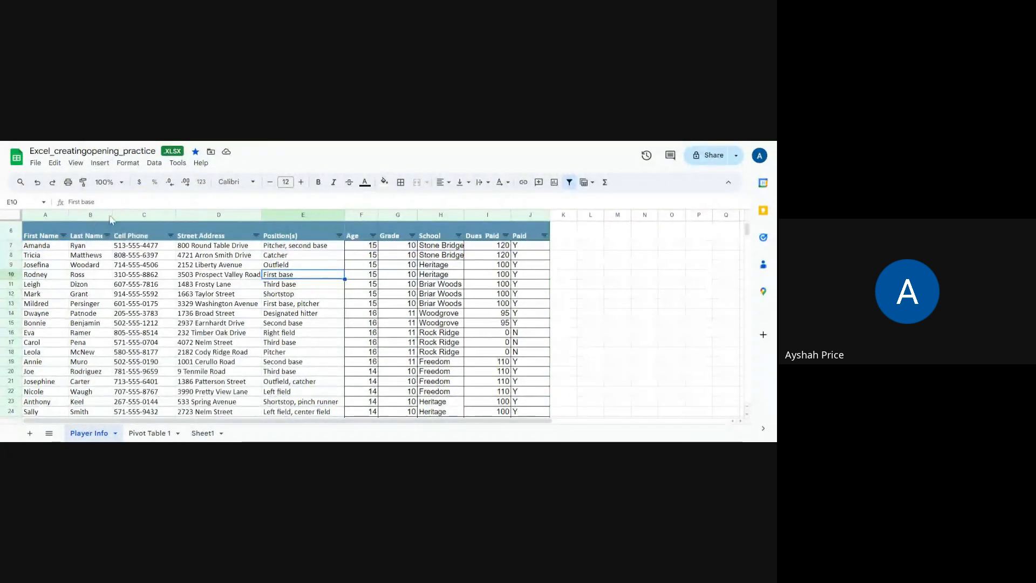
- Select the Paid column and look over the available insertion options, including the Engineering and Date function categories
{"action": "left_click", "coordinate": [563, 215]}
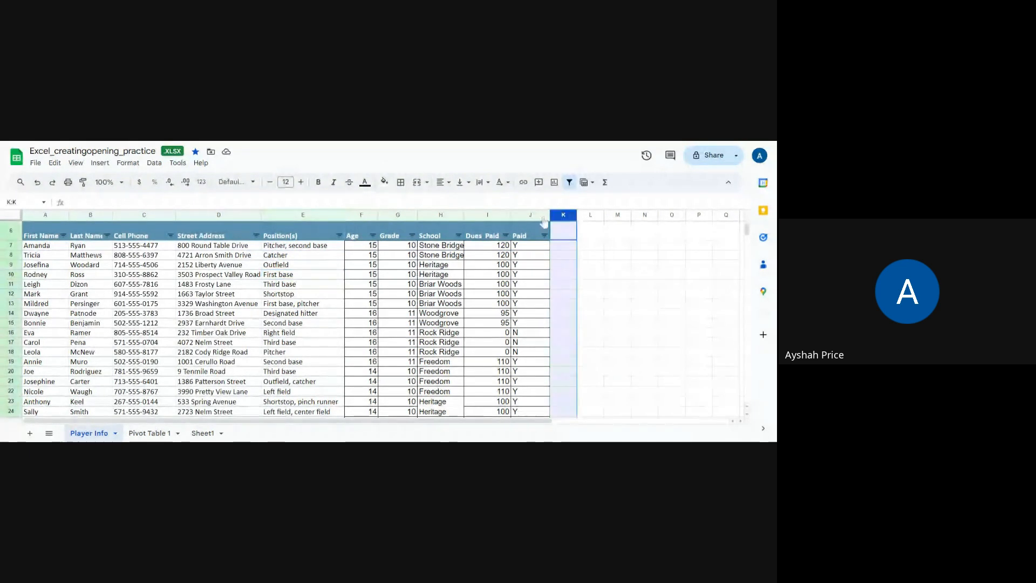
{"action": "left_click", "coordinate": [532, 216]}
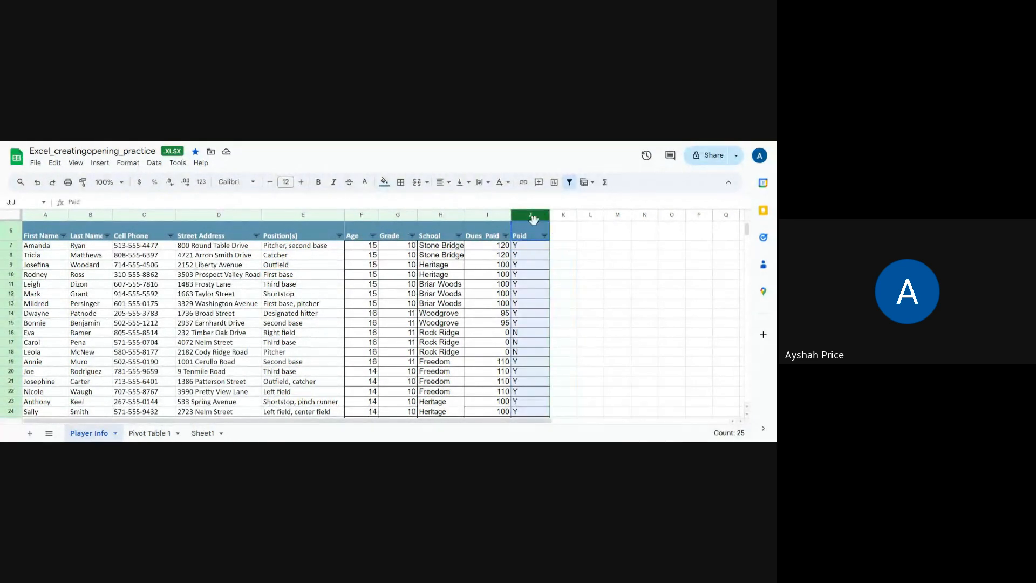
{"action": "left_click", "coordinate": [99, 163]}
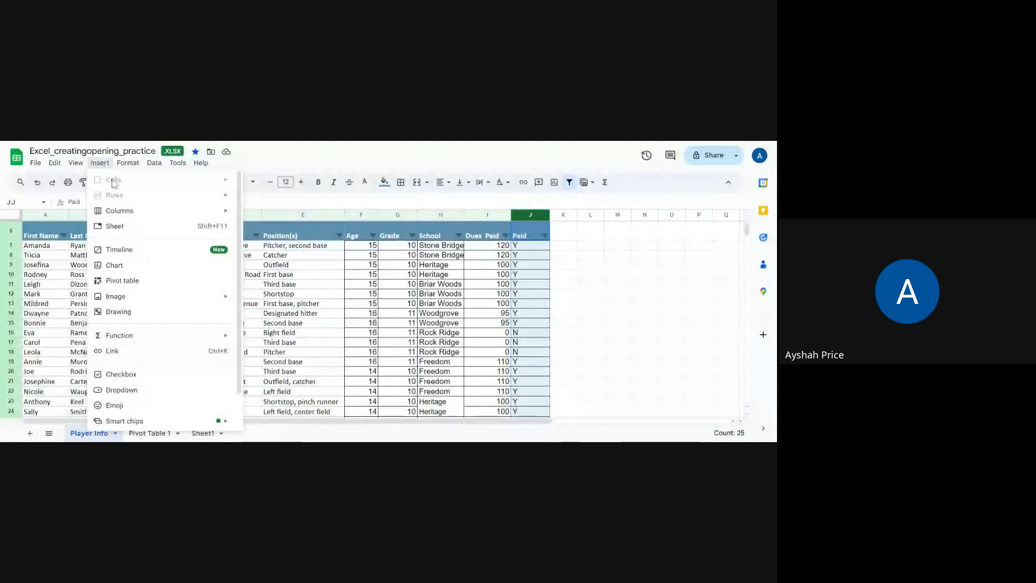
{"action": "mouse_move", "coordinate": [121, 216]}
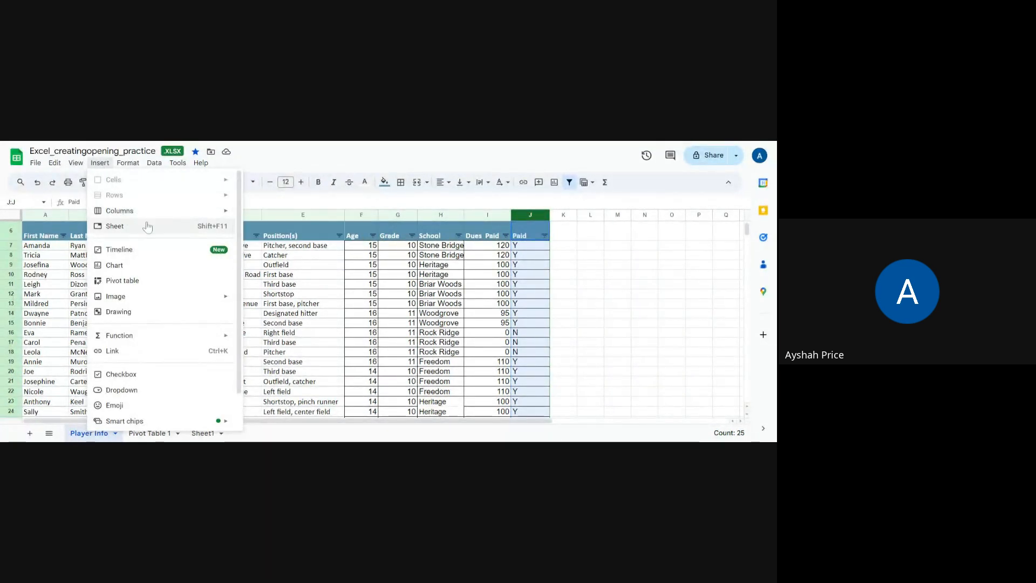
{"action": "mouse_move", "coordinate": [132, 341]}
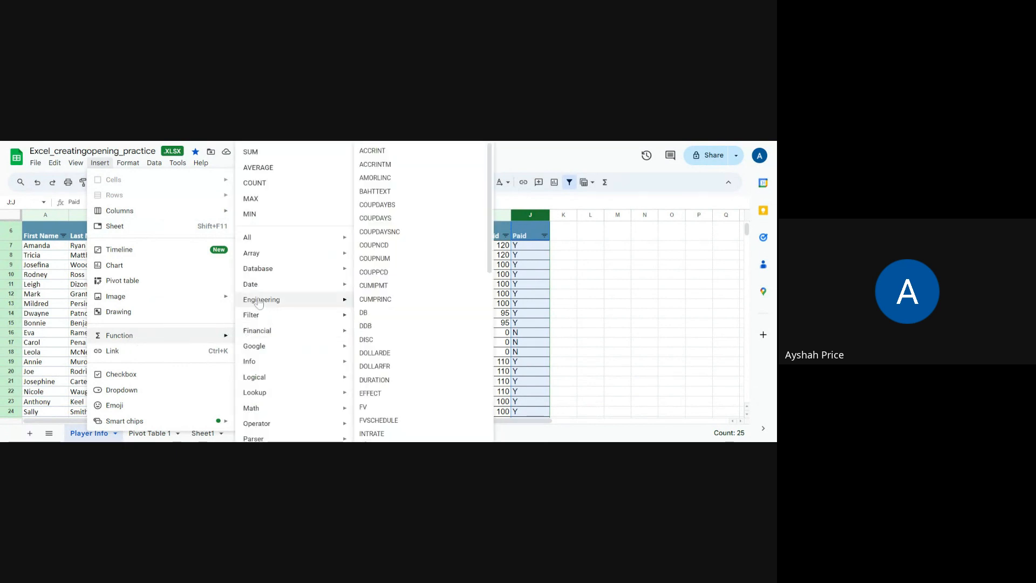
{"action": "mouse_move", "coordinate": [255, 290]}
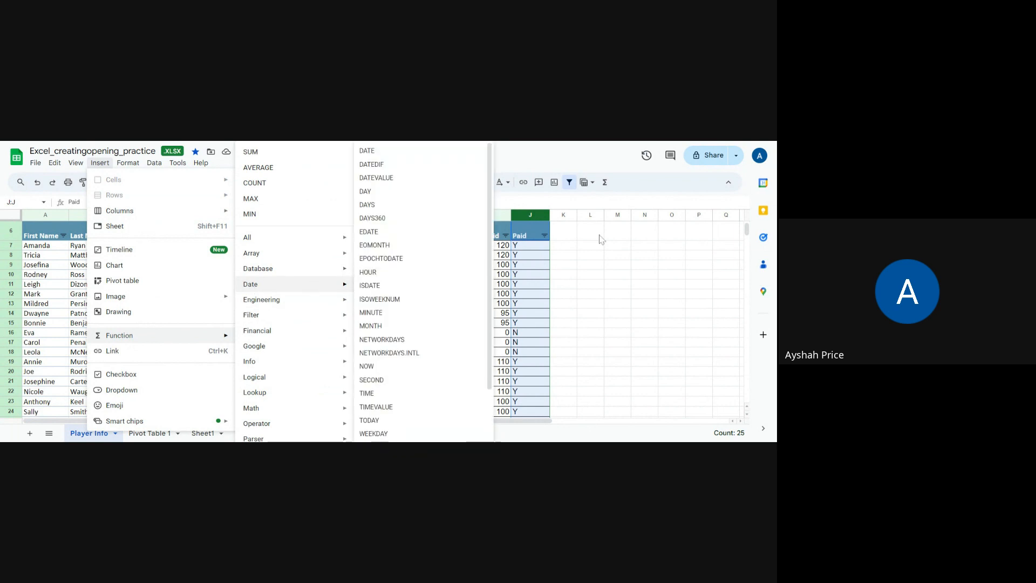
- Select the first player's Grade cell and look over the options for inserting functions and columns there
{"action": "left_click", "coordinate": [637, 266]}
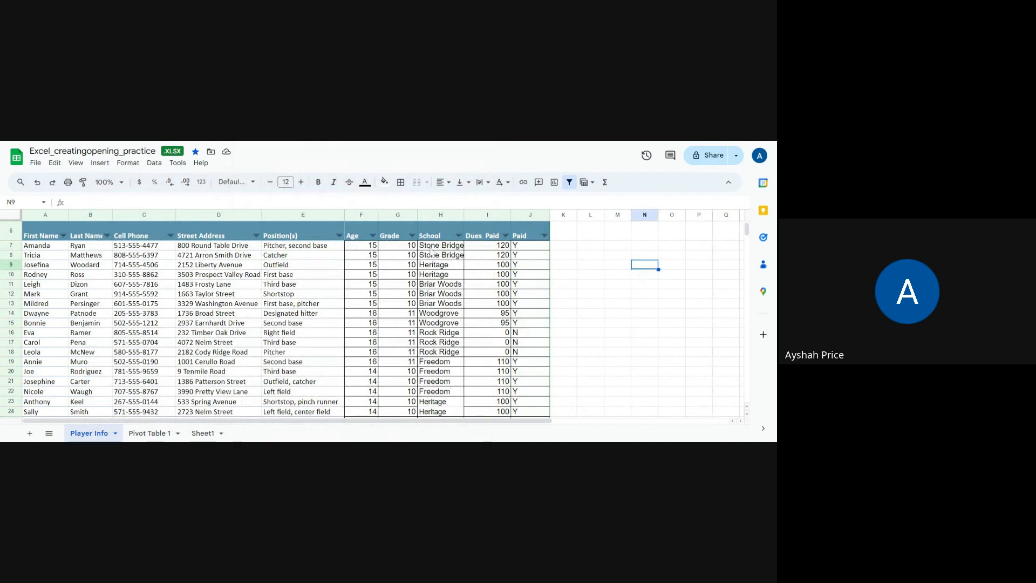
{"action": "left_click", "coordinate": [406, 247]}
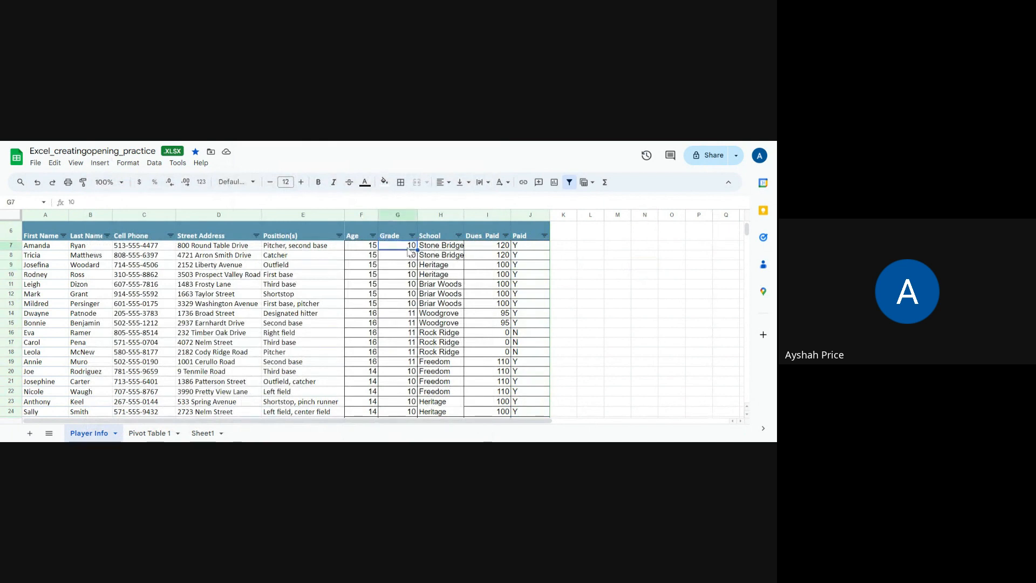
{"action": "left_click", "coordinate": [100, 163]}
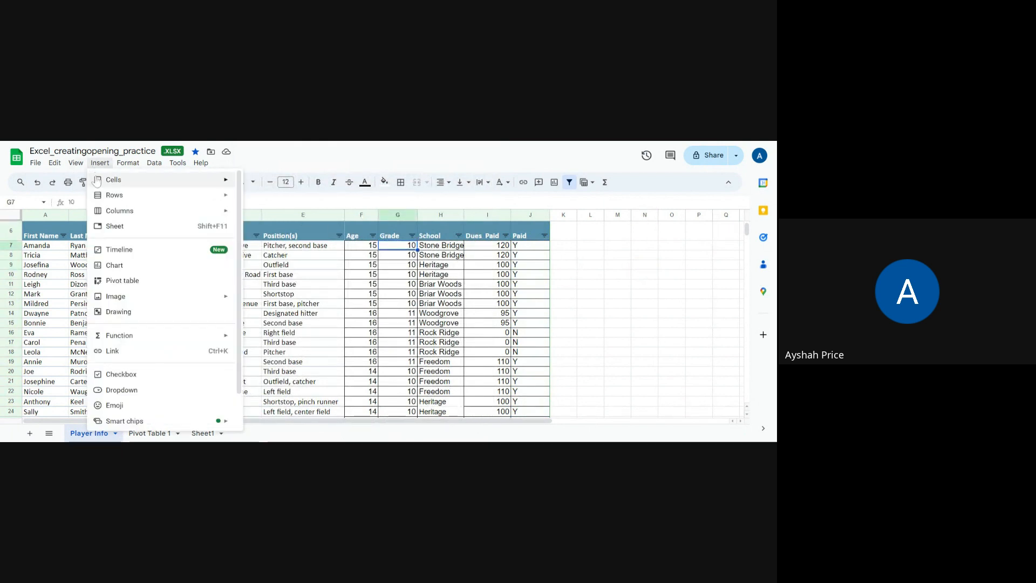
{"action": "mouse_move", "coordinate": [128, 343]}
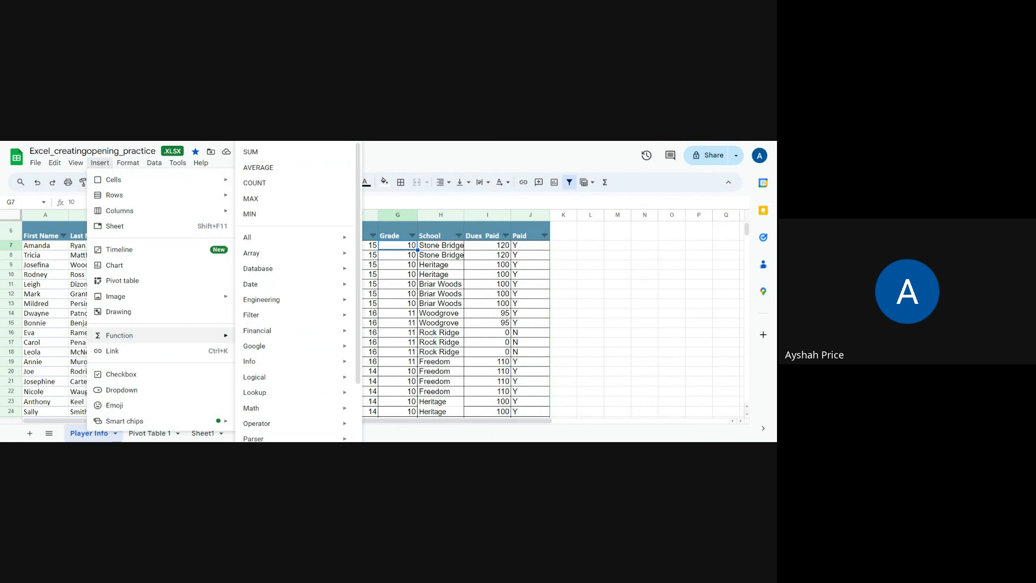
{"action": "mouse_move", "coordinate": [241, 243]}
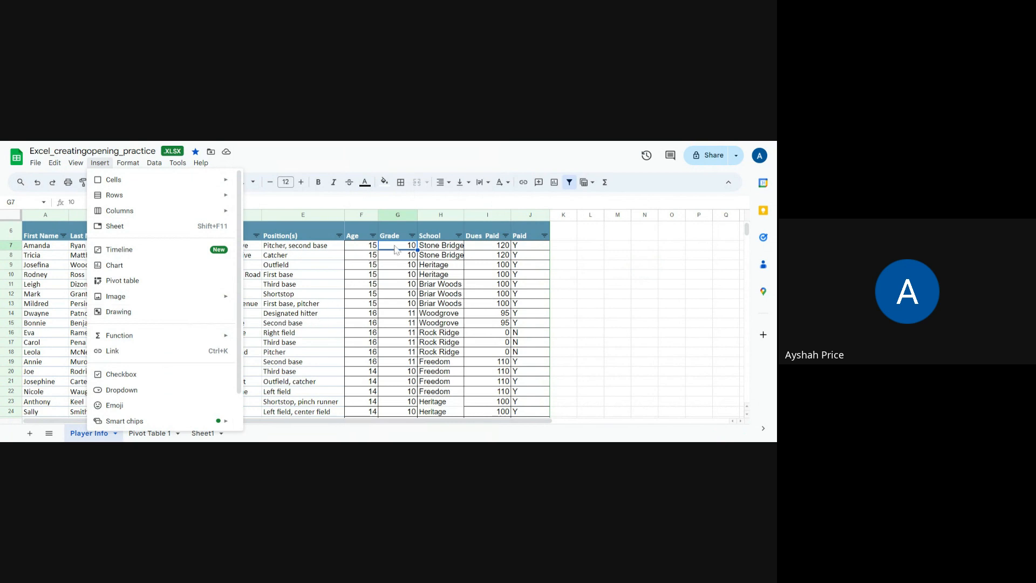
{"action": "mouse_move", "coordinate": [131, 216]}
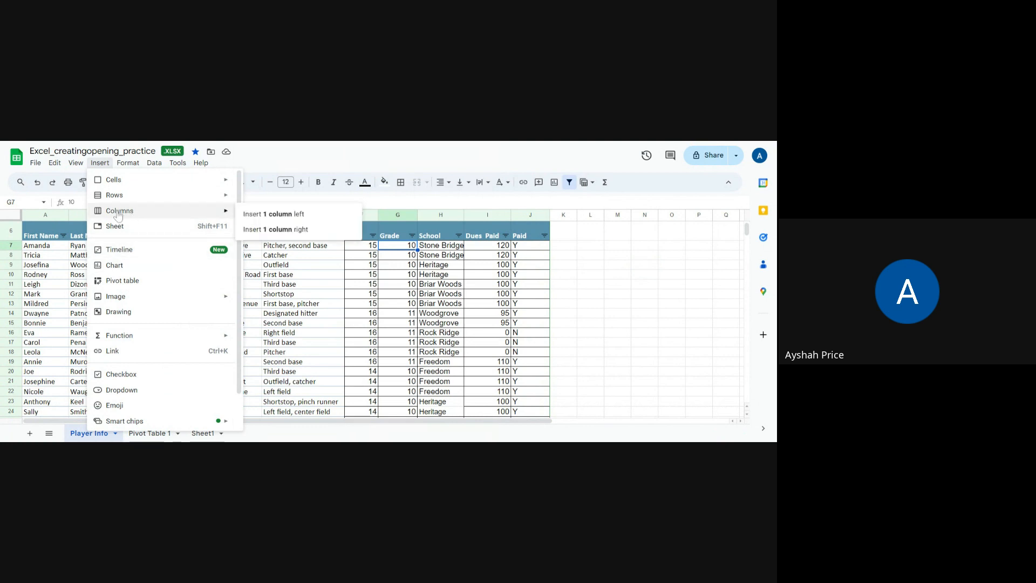
- Freeze the Player Info rows up to row 6 and check the header against the last players in the roster
{"action": "mouse_move", "coordinate": [78, 167]}
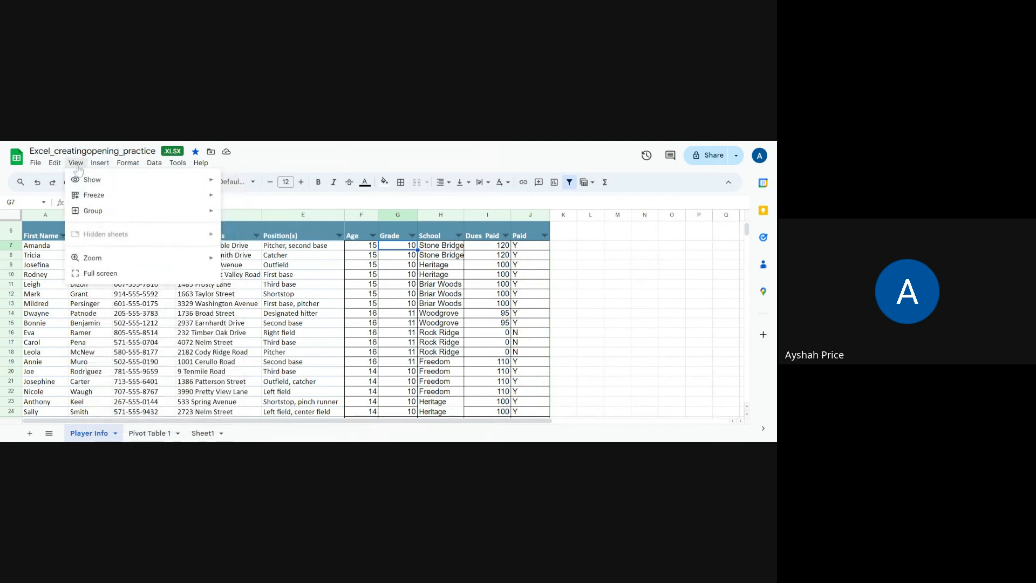
{"action": "mouse_move", "coordinate": [82, 197]}
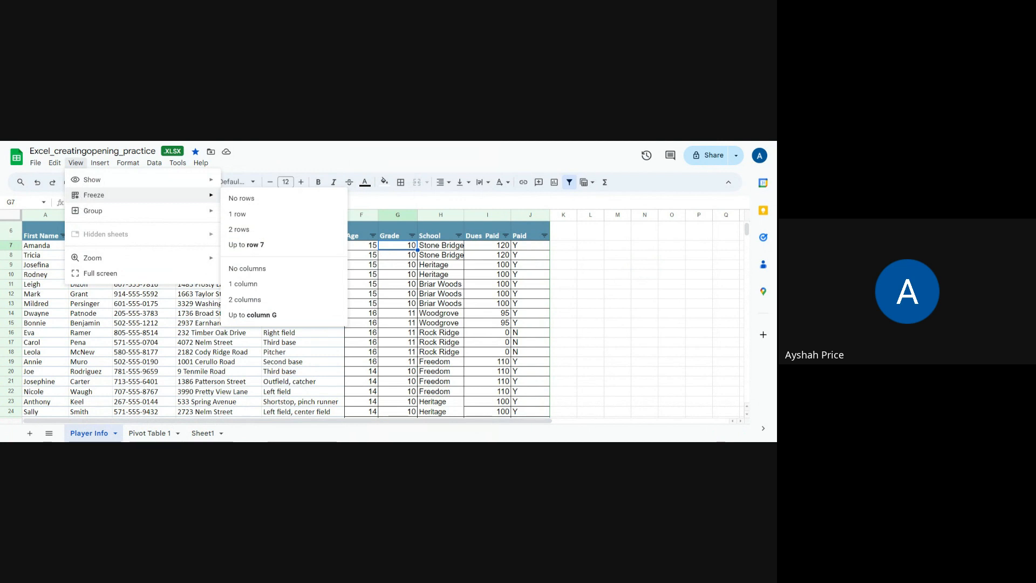
{"action": "left_click", "coordinate": [10, 232]}
{"action": "left_click", "coordinate": [77, 164]}
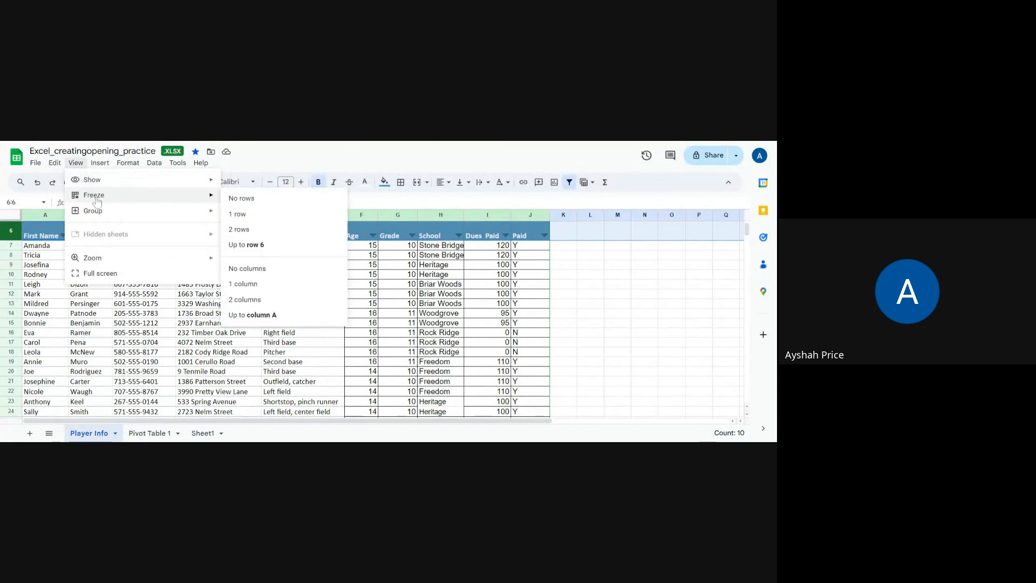
{"action": "left_click", "coordinate": [244, 247]}
{"action": "scroll", "coordinate": [75, 337], "scroll_direction": "down", "scroll_amount": 4}
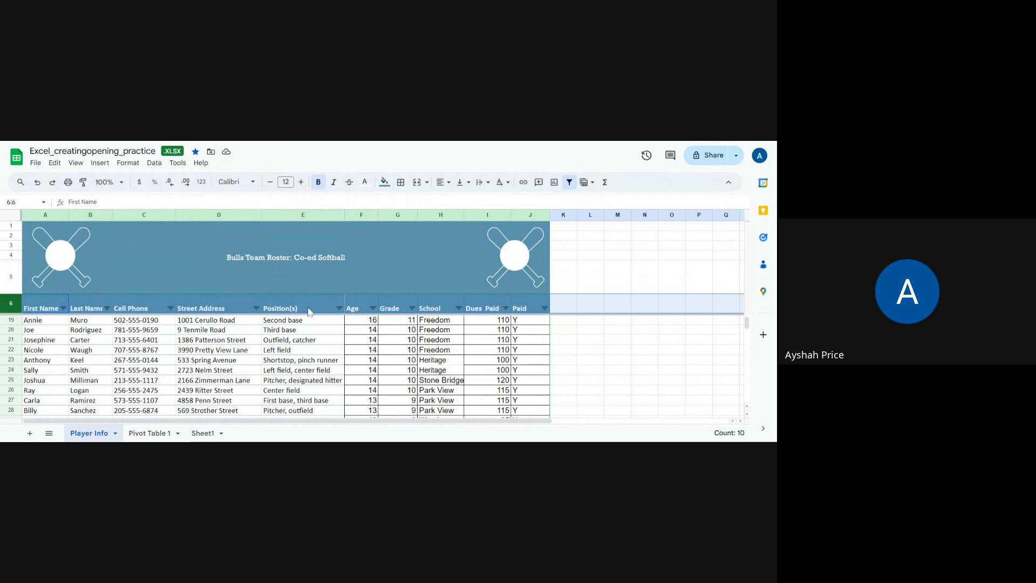
{"action": "scroll", "coordinate": [247, 348], "scroll_direction": "down", "scroll_amount": 2}
{"action": "scroll", "coordinate": [247, 349], "scroll_direction": "down", "scroll_amount": 1}
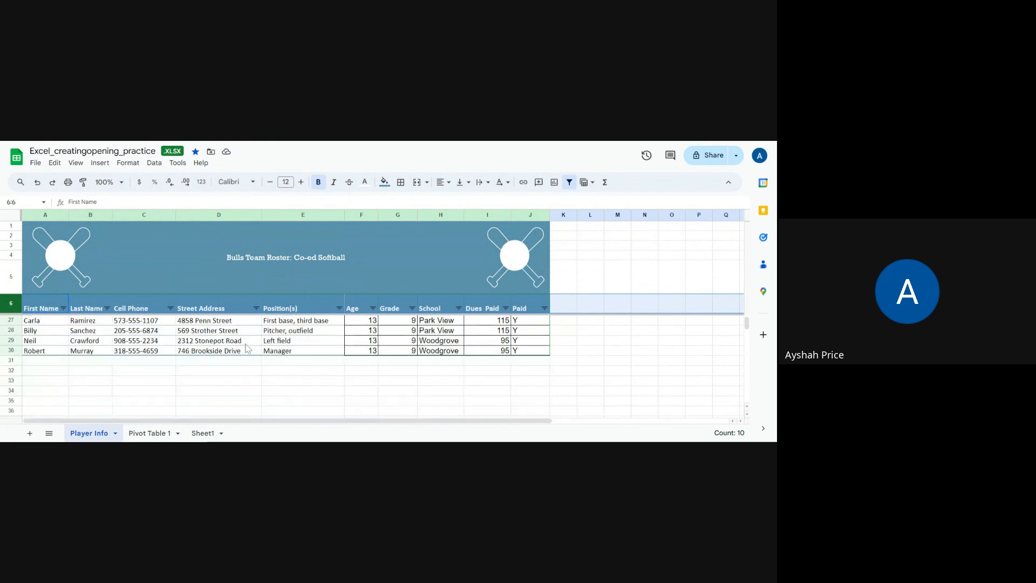
{"action": "scroll", "coordinate": [245, 346], "scroll_direction": "up", "scroll_amount": 3}
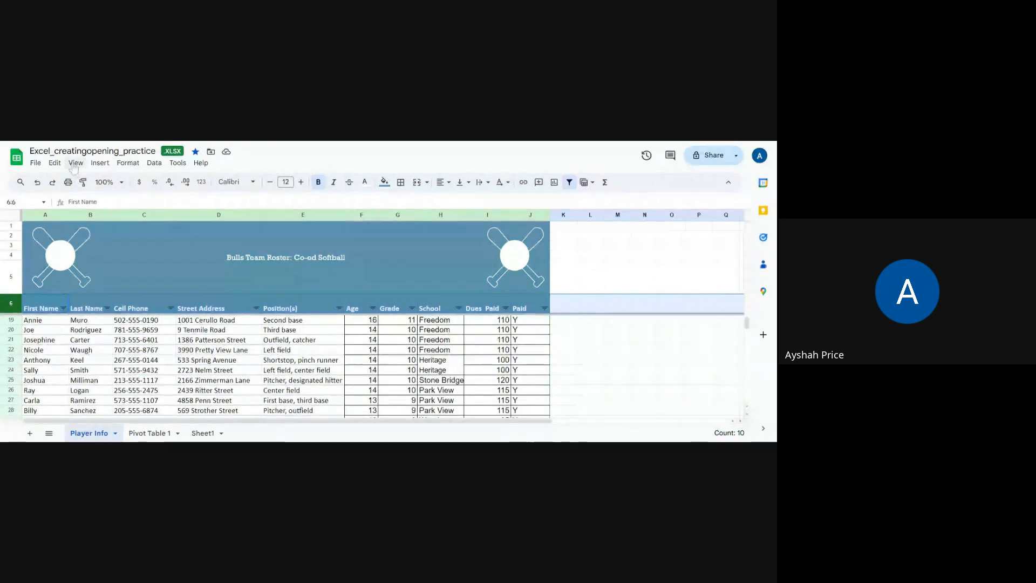
- Review the freeze options and try to freeze the columns up to column B
{"action": "left_click", "coordinate": [76, 164]}
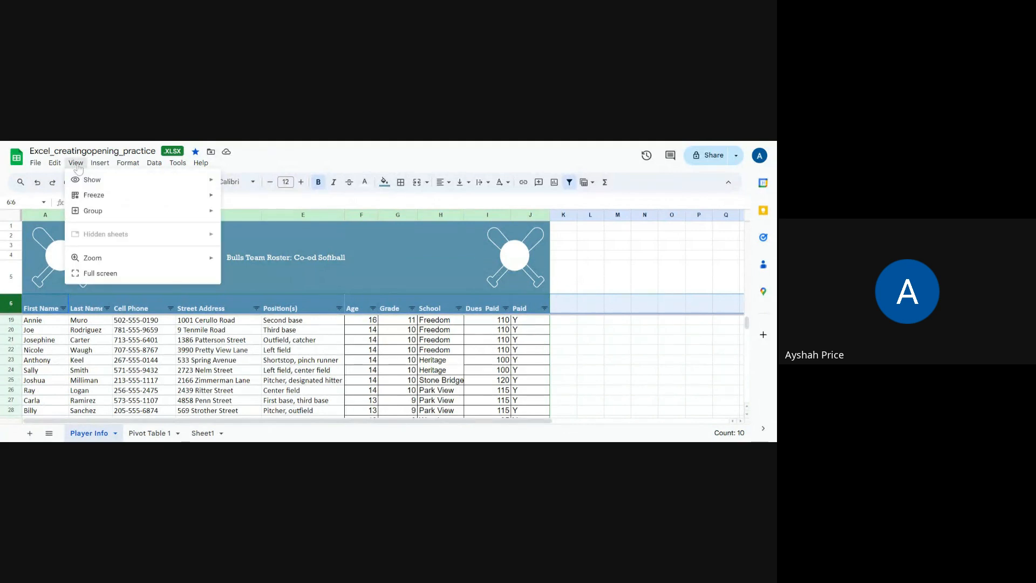
{"action": "mouse_move", "coordinate": [86, 195]}
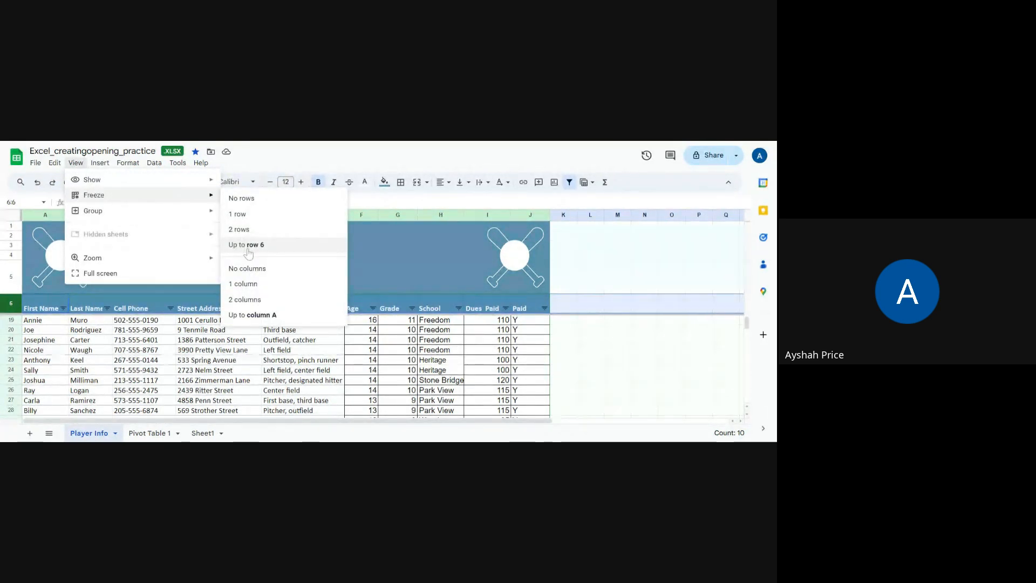
{"action": "left_click", "coordinate": [52, 218]}
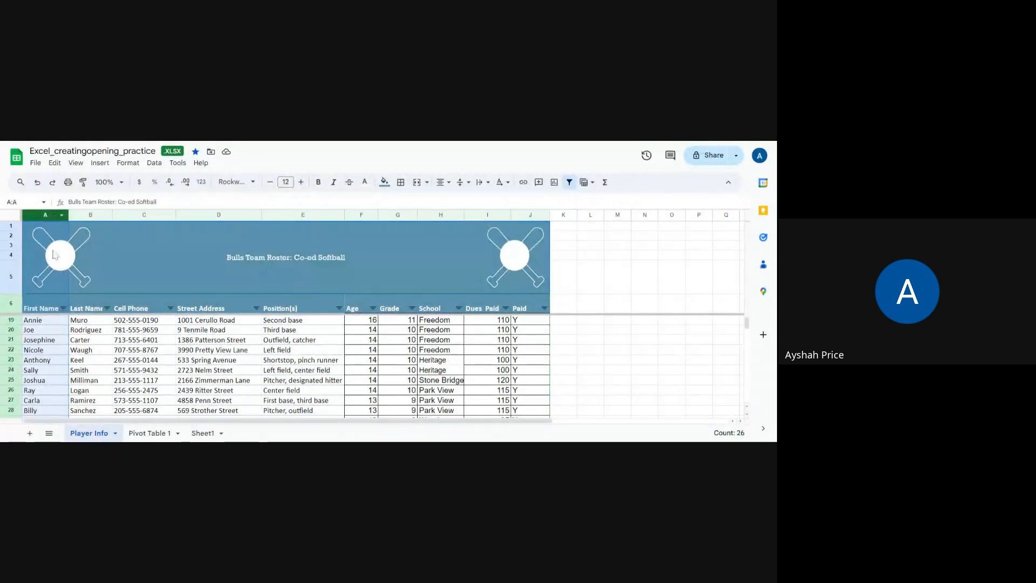
{"action": "left_click", "coordinate": [89, 215]}
{"action": "left_click", "coordinate": [76, 162]}
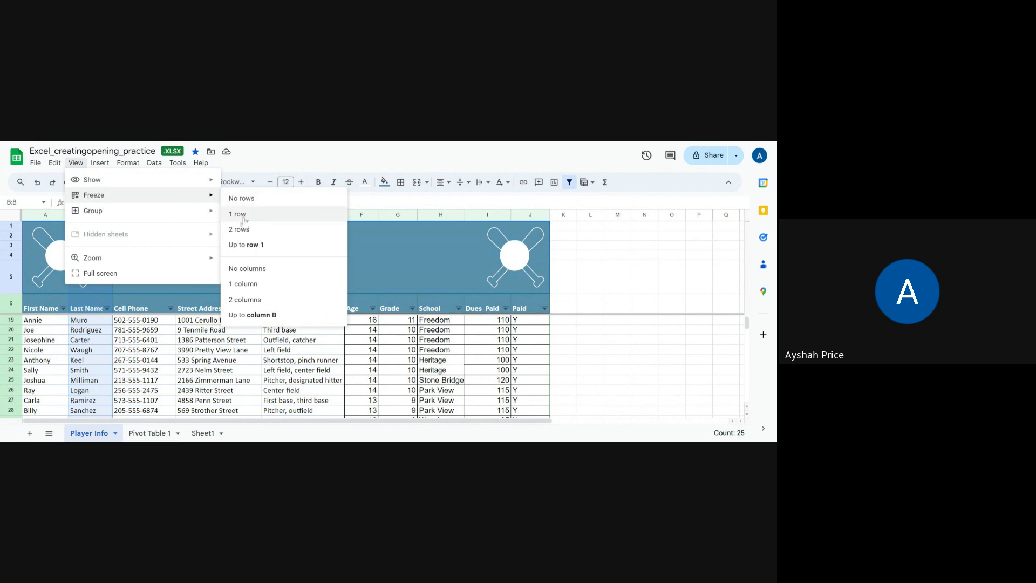
{"action": "left_click", "coordinate": [255, 318]}
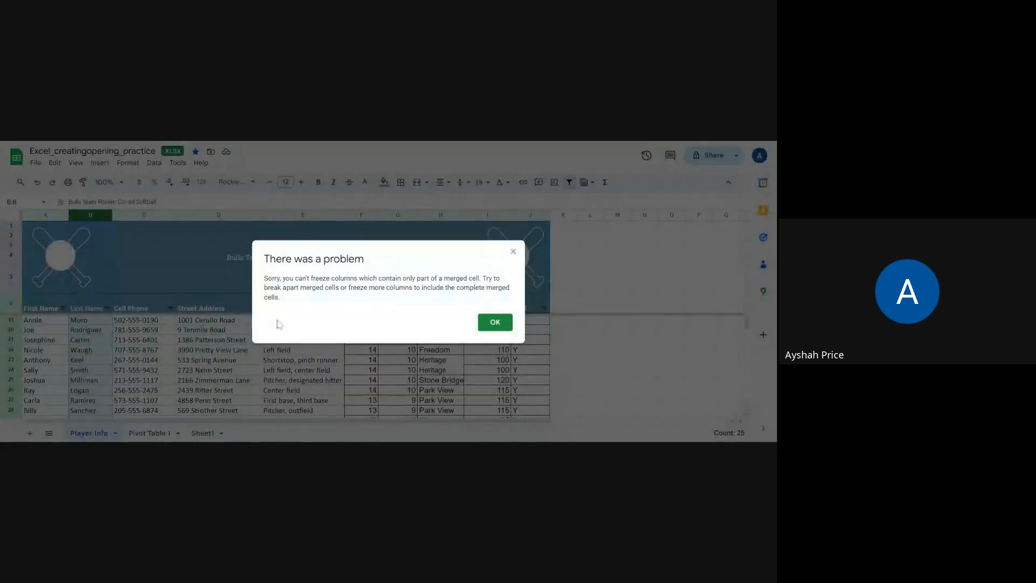
{"action": "left_click", "coordinate": [487, 322]}
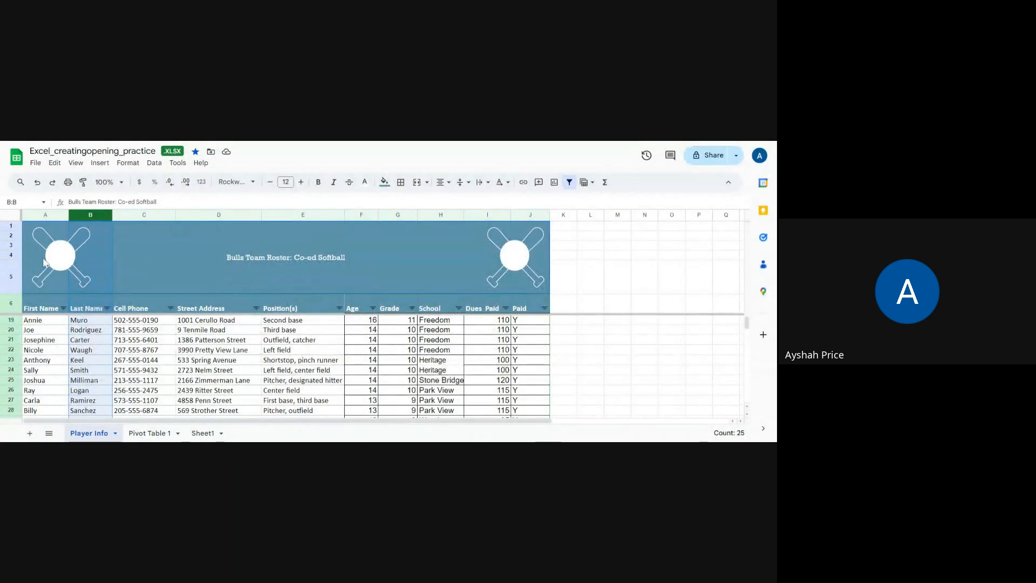
- Examine the merged title banner A1:J5 against the First Name heading cell and the whole of row 6
{"action": "scroll", "coordinate": [47, 263], "scroll_direction": "up", "scroll_amount": 4}
{"action": "left_click", "coordinate": [144, 264]}
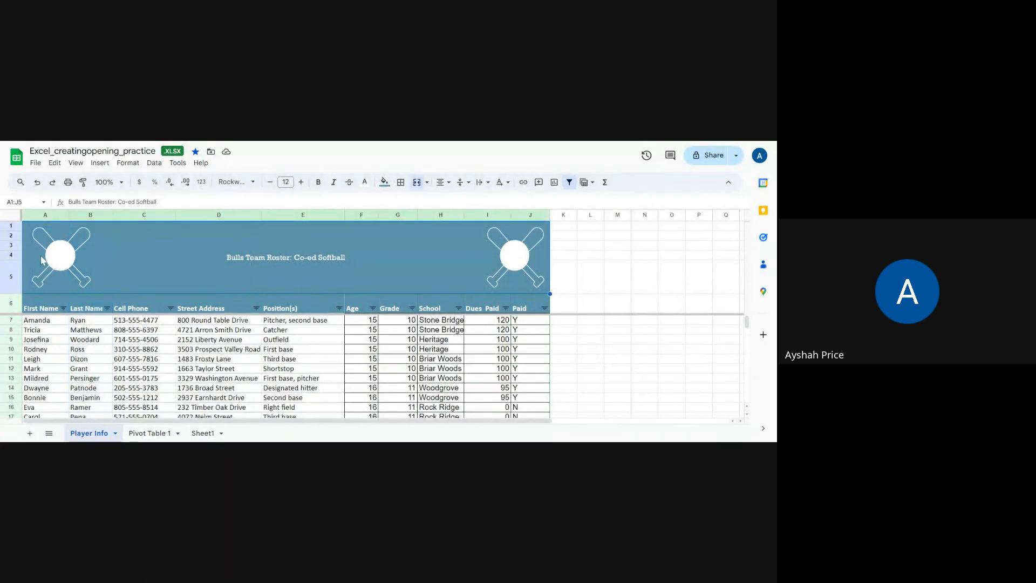
{"action": "left_click", "coordinate": [34, 310]}
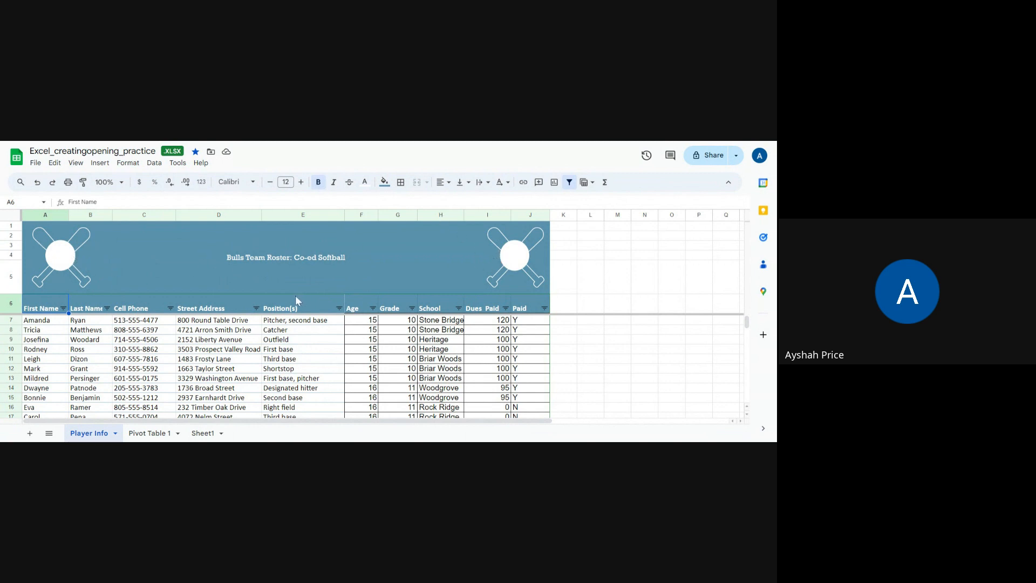
{"action": "left_click", "coordinate": [36, 262]}
{"action": "left_click", "coordinate": [134, 263]}
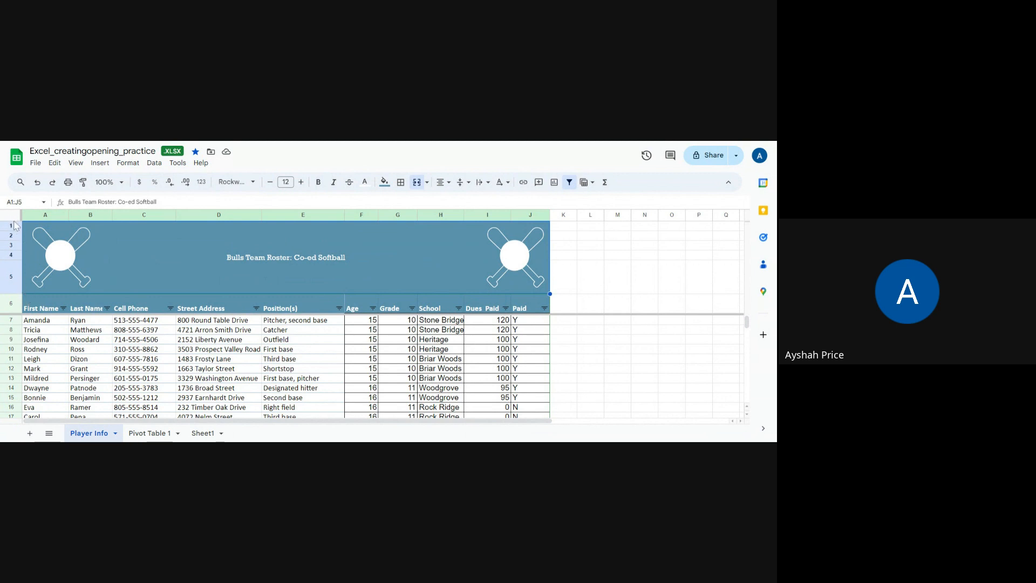
{"action": "left_click", "coordinate": [31, 312]}
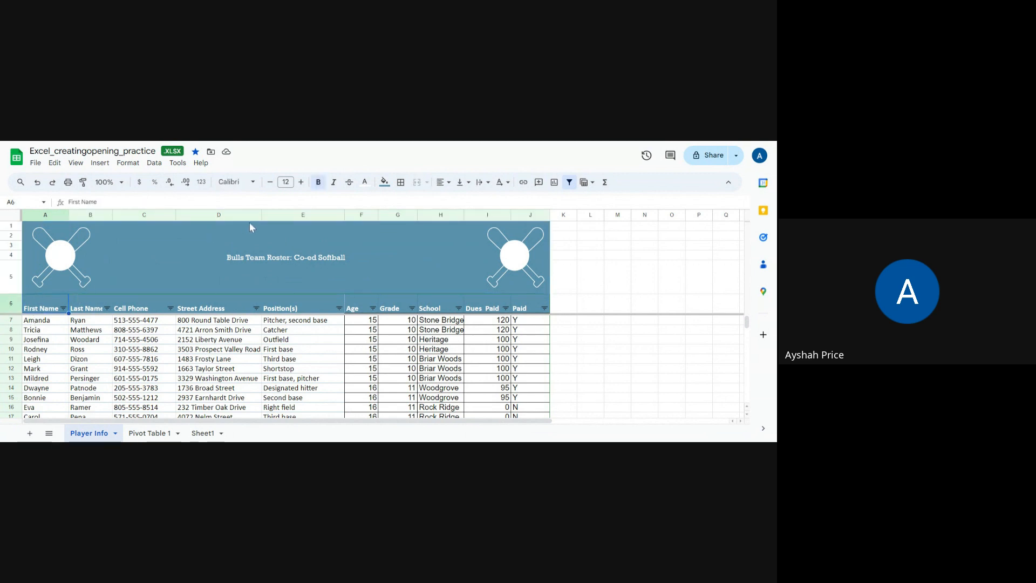
{"action": "left_click", "coordinate": [12, 304]}
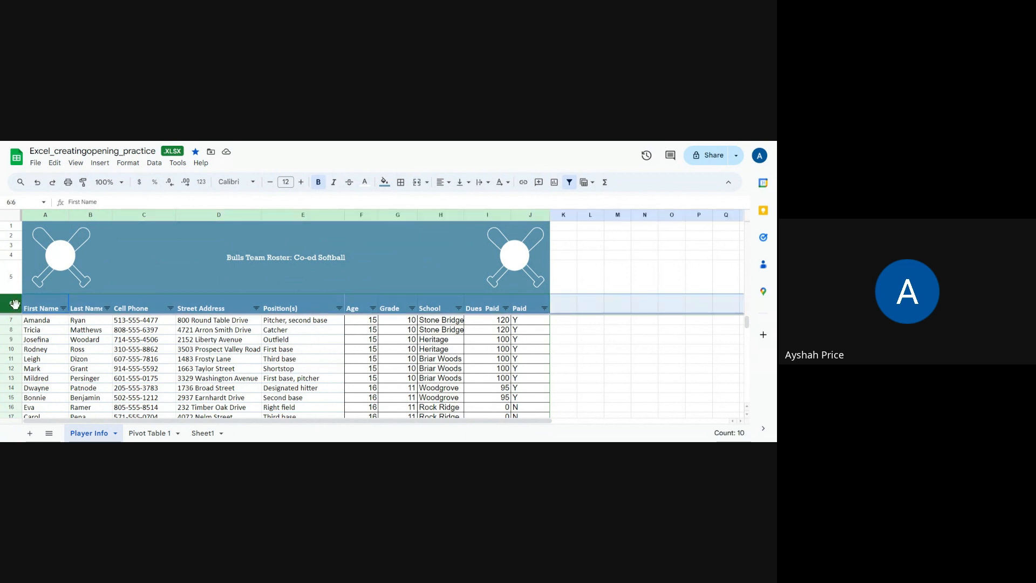
{"action": "left_click", "coordinate": [26, 287]}
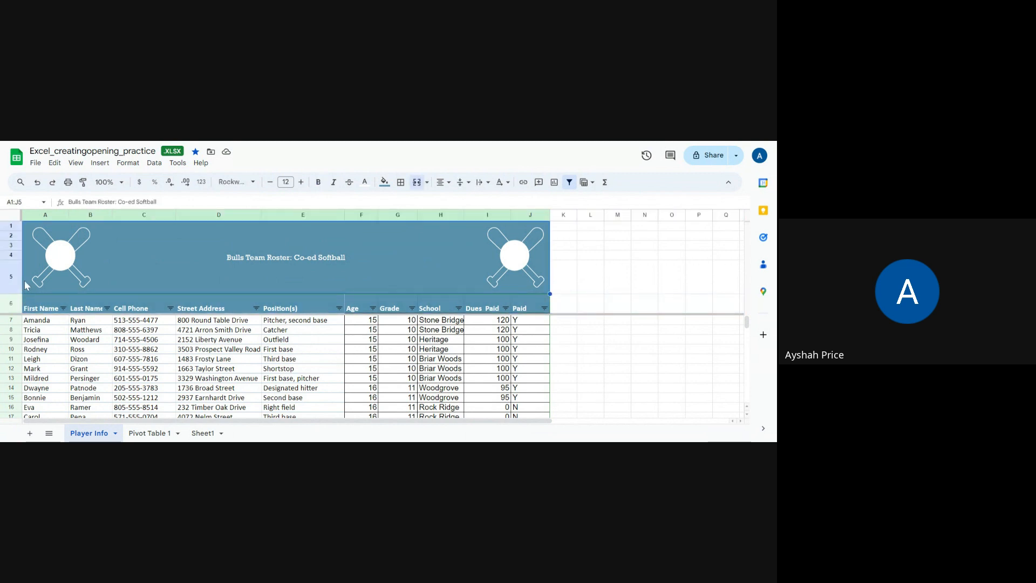
{"action": "left_click", "coordinate": [11, 304]}
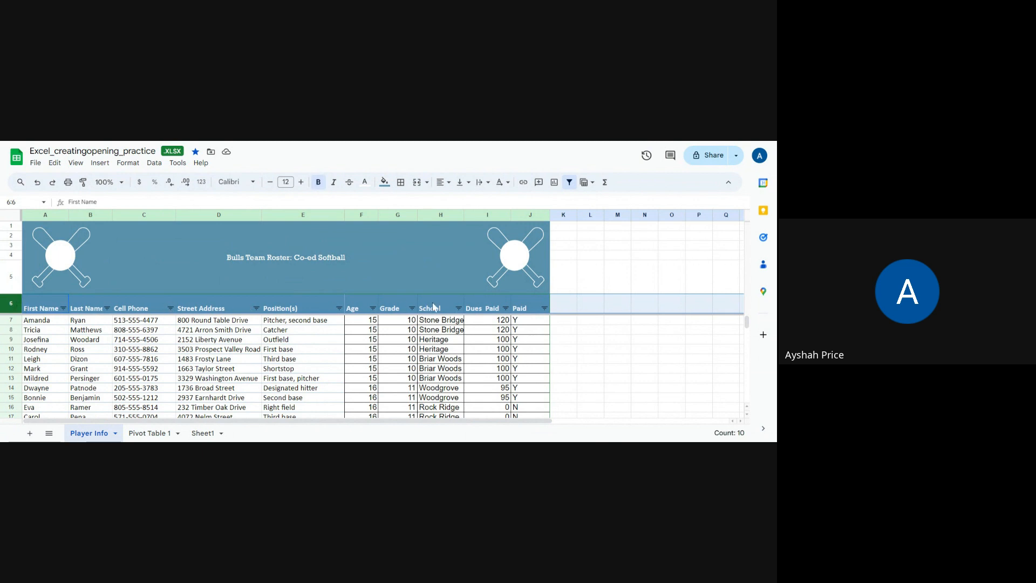
- Select column A and column B in turn and check the freeze options offered for each
{"action": "left_click", "coordinate": [46, 216]}
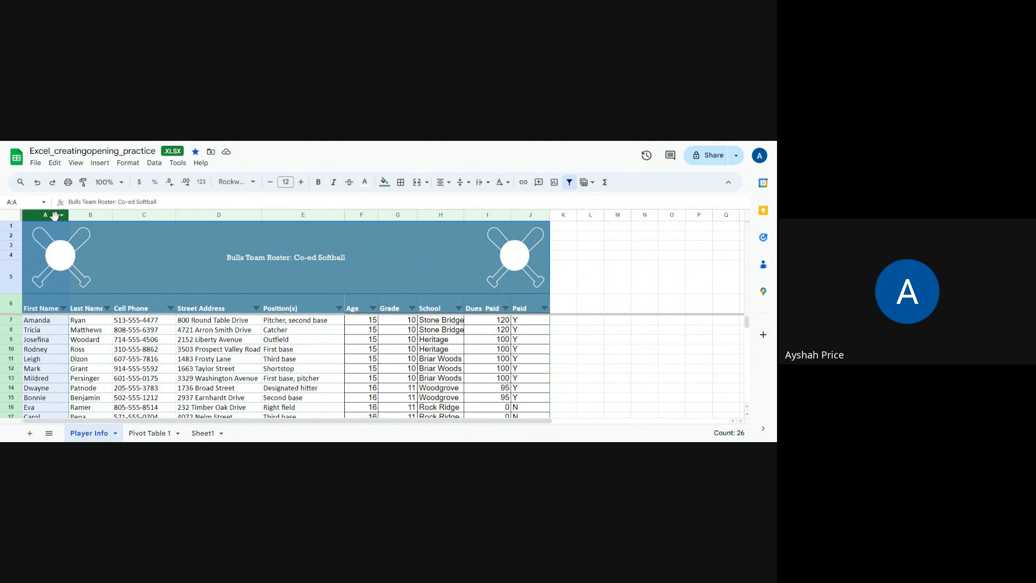
{"action": "left_click", "coordinate": [75, 163]}
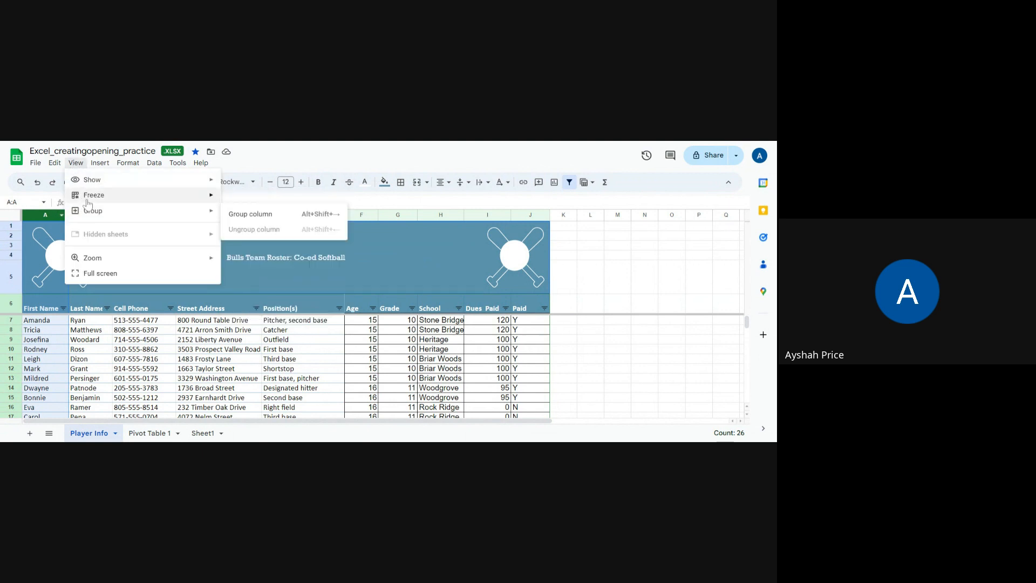
{"action": "mouse_move", "coordinate": [99, 203]}
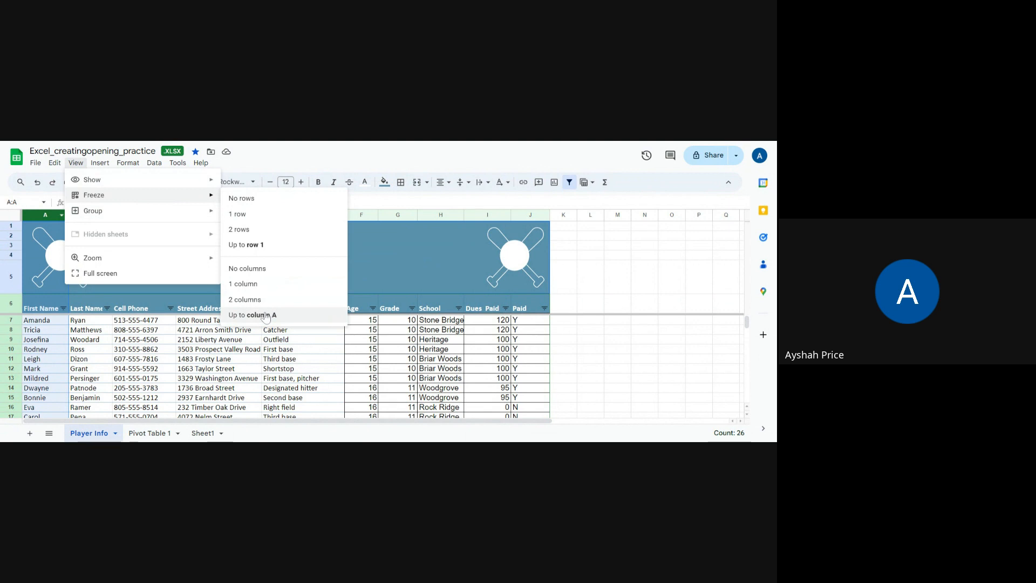
{"action": "left_click", "coordinate": [78, 322]}
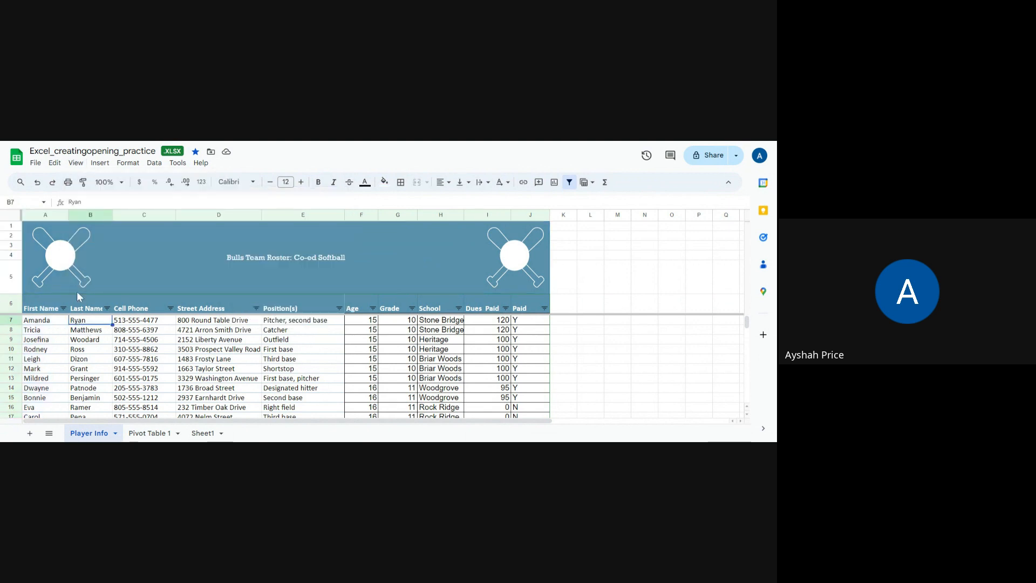
{"action": "left_click", "coordinate": [77, 219]}
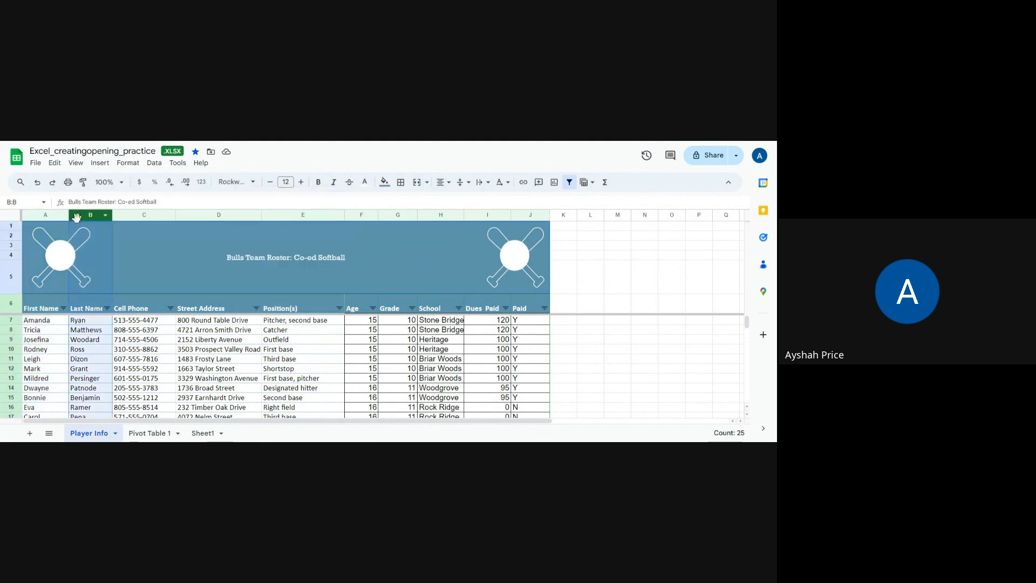
{"action": "left_click", "coordinate": [76, 163]}
{"action": "mouse_move", "coordinate": [148, 197]}
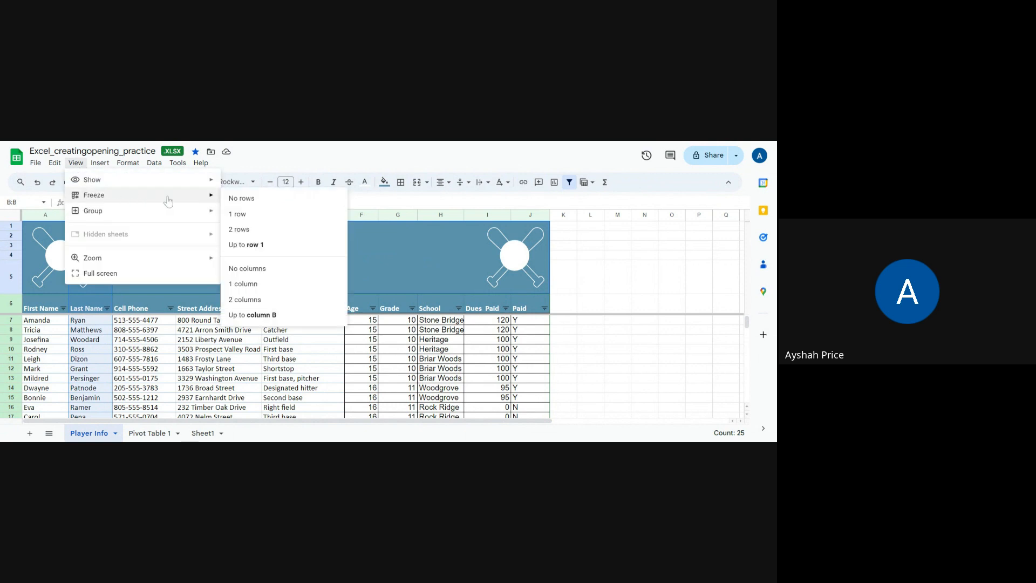
{"action": "left_click", "coordinate": [90, 312]}
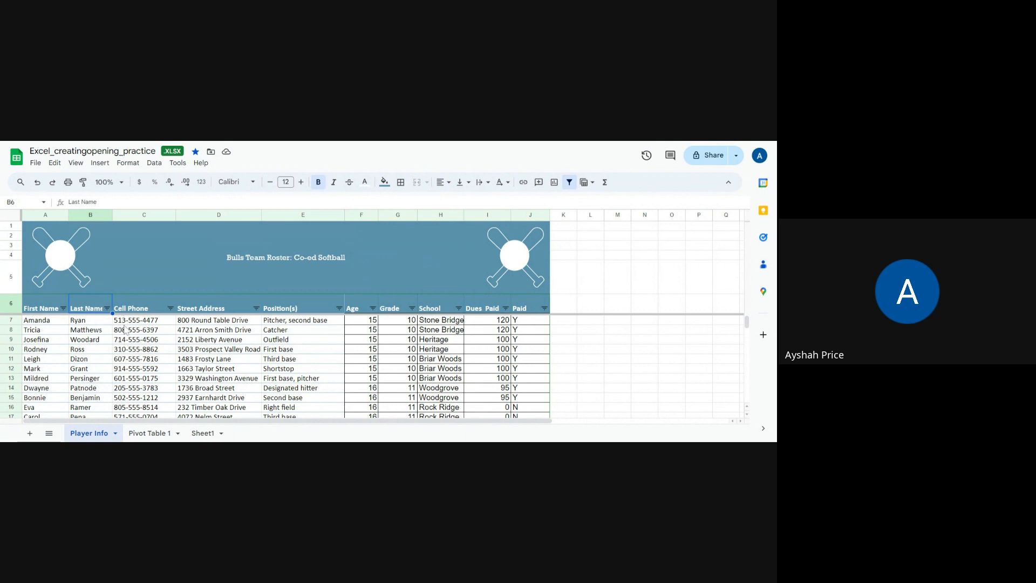
- Examine how the frozen title and header rows behave when the roster is viewed further down and further across
{"action": "left_click", "coordinate": [76, 332]}
{"action": "scroll", "coordinate": [76, 337], "scroll_direction": "down", "scroll_amount": 3}
{"action": "scroll", "coordinate": [76, 337], "scroll_direction": "up", "scroll_amount": 3}
{"action": "scroll", "coordinate": [76, 337], "scroll_direction": "down", "scroll_amount": 2}
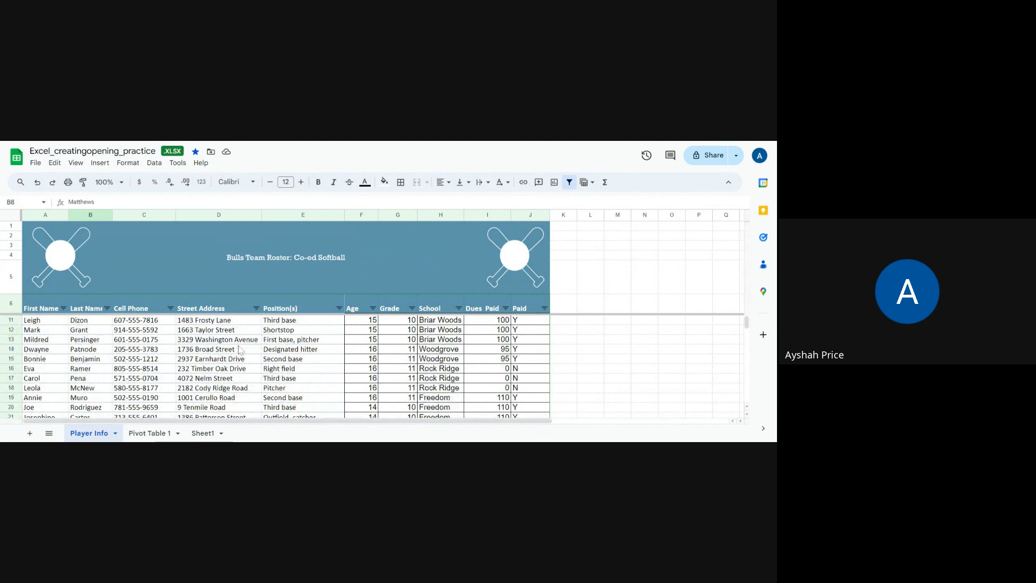
{"action": "scroll", "coordinate": [170, 421], "scroll_direction": "right", "scroll_amount": 3}
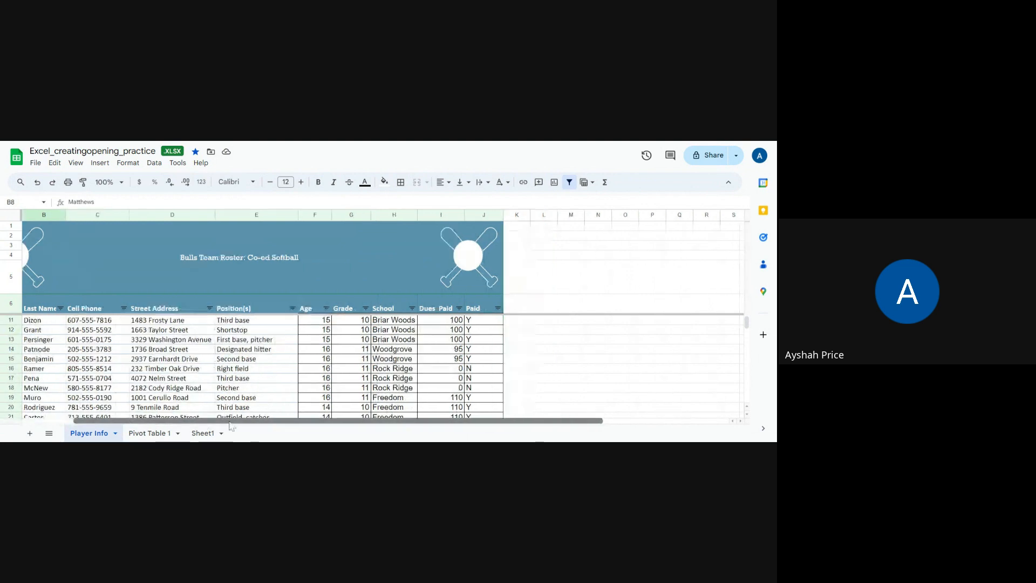
{"action": "scroll", "coordinate": [170, 420], "scroll_direction": "left", "scroll_amount": 3}
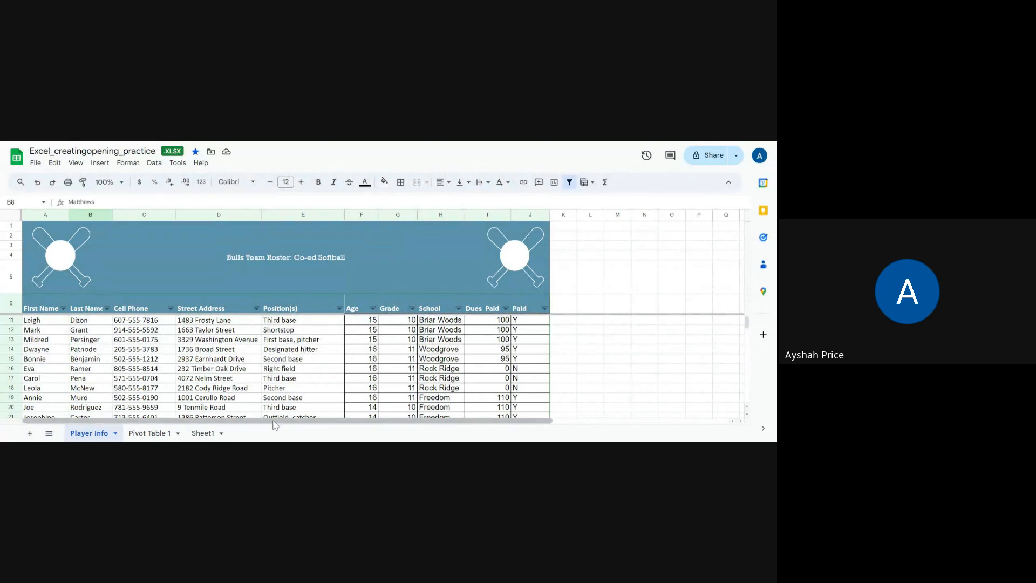
- Select cells C12, B11 and C11 in turn and review the cut, copy and paste commands available for editing
{"action": "left_click", "coordinate": [132, 331]}
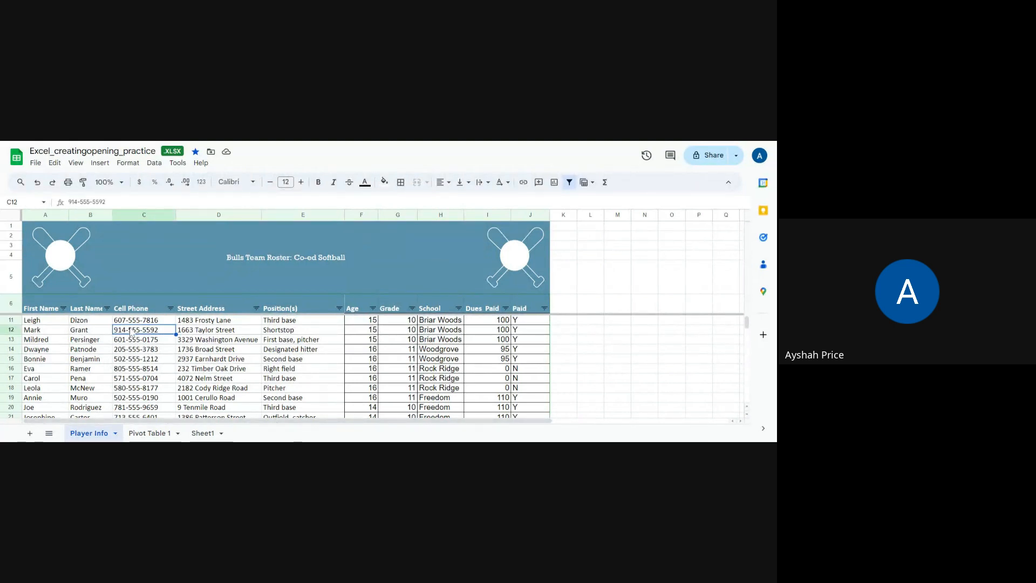
{"action": "left_click", "coordinate": [81, 322]}
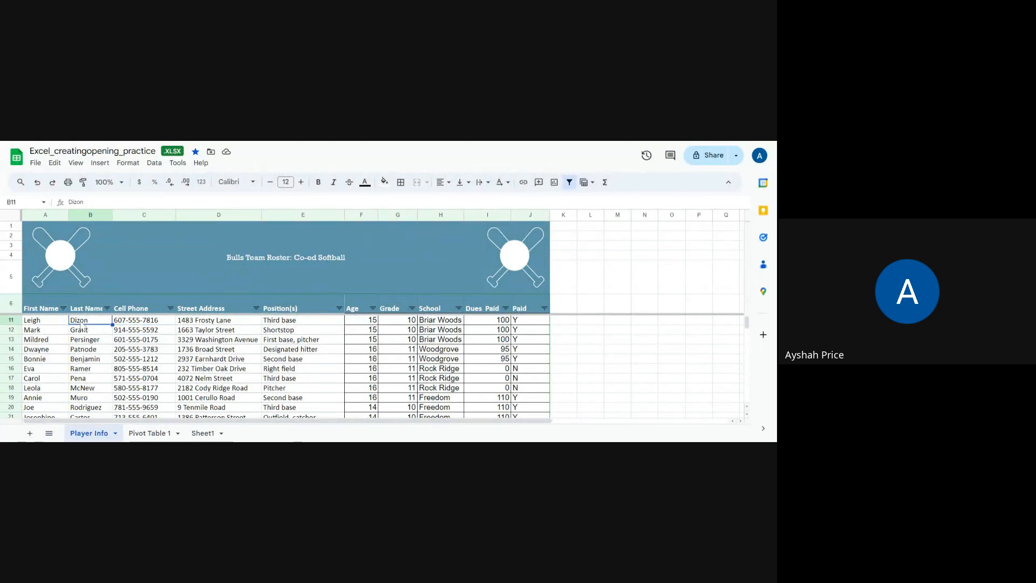
{"action": "key", "text": "Right"}
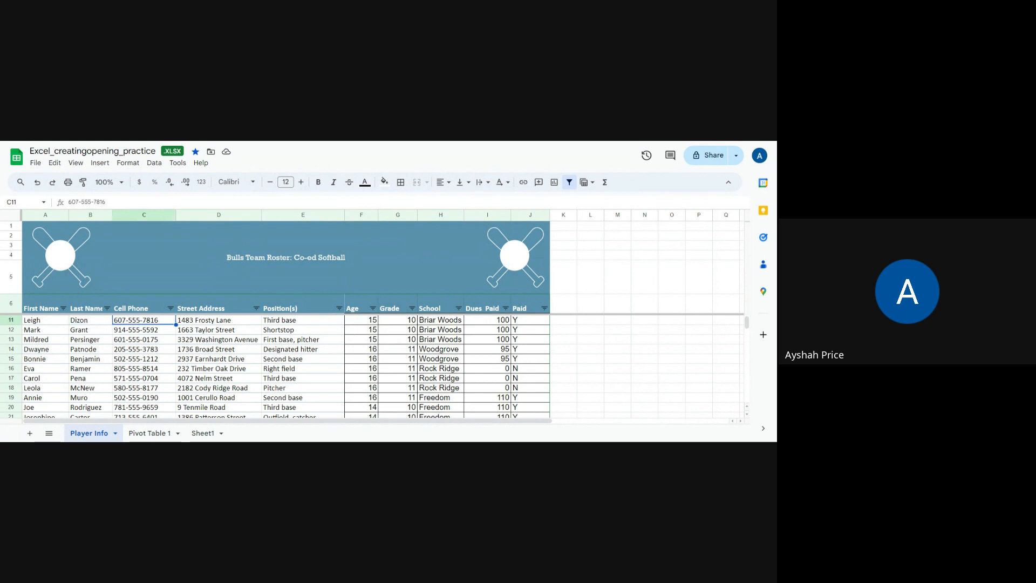
{"action": "left_click", "coordinate": [54, 163]}
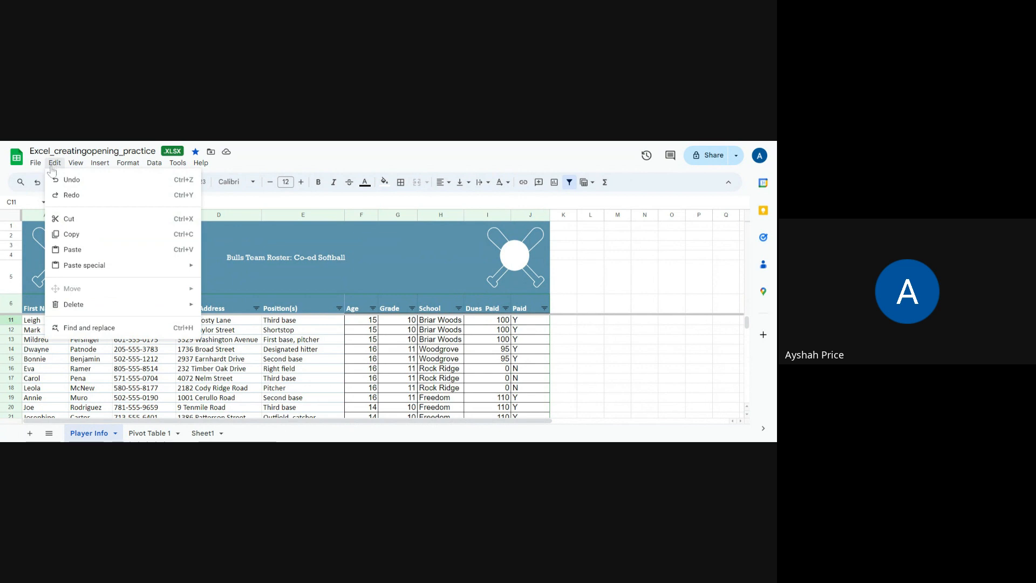
{"action": "mouse_move", "coordinate": [37, 165]}
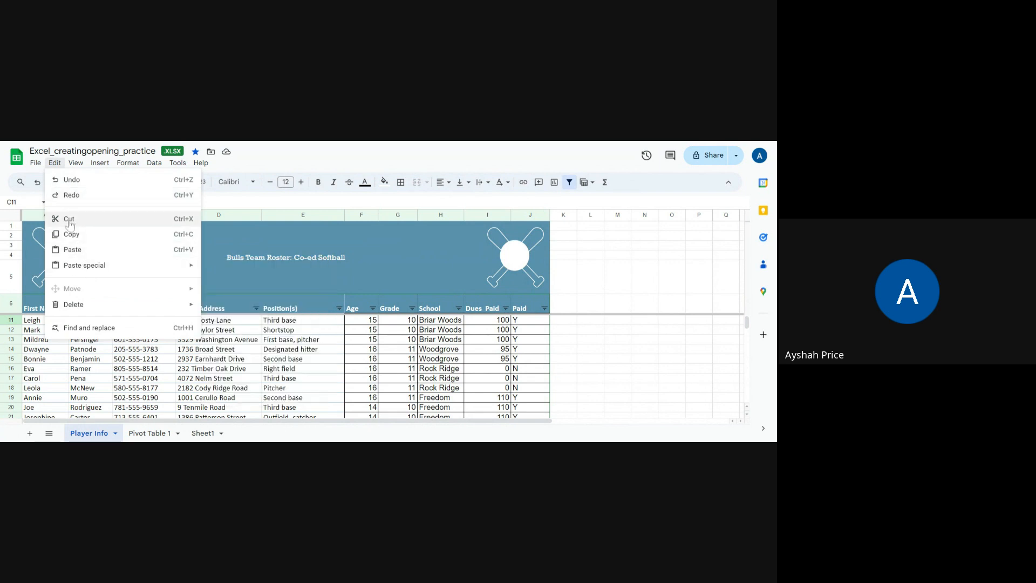
- Select First Name cell A11 and examine its copy, paste and Paste special options
{"action": "left_click", "coordinate": [33, 322]}
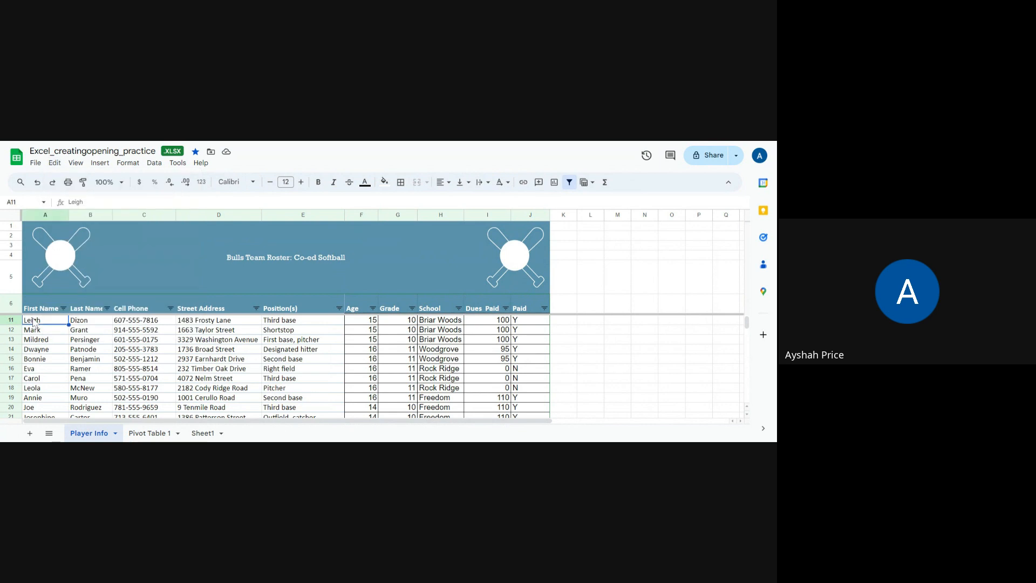
{"action": "right_click", "coordinate": [38, 323]}
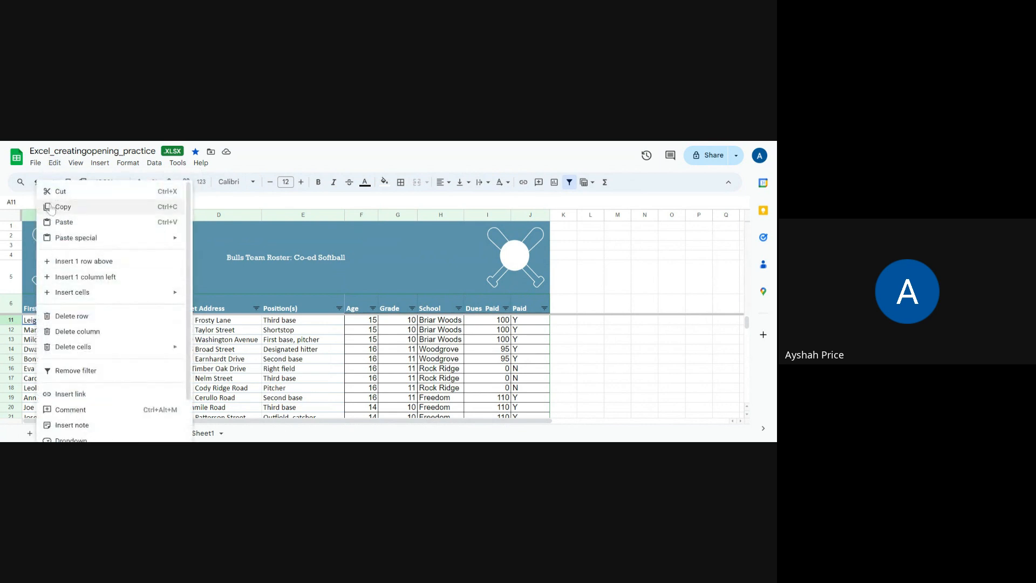
{"action": "mouse_move", "coordinate": [61, 244]}
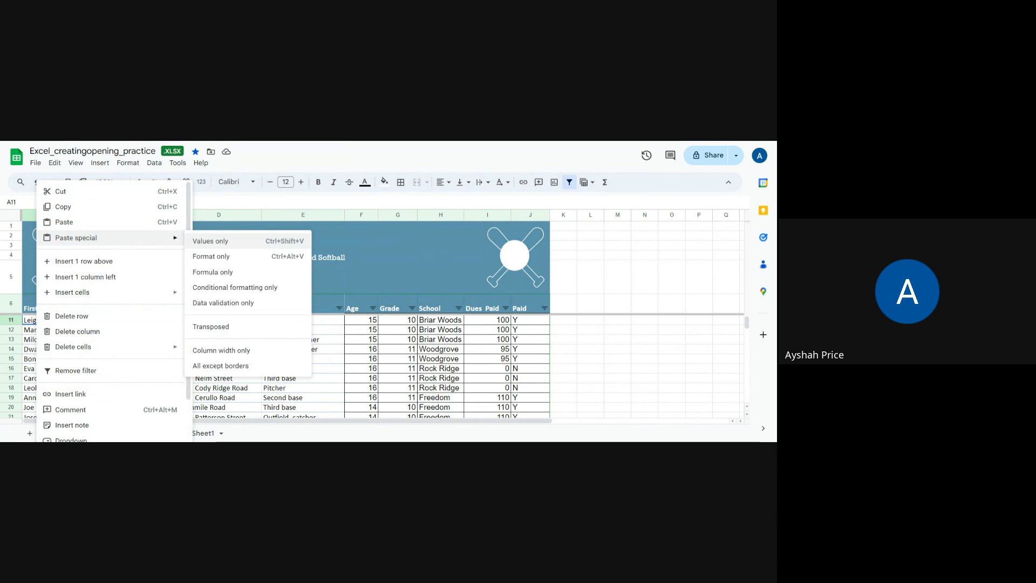
{"action": "left_click", "coordinate": [619, 317]}
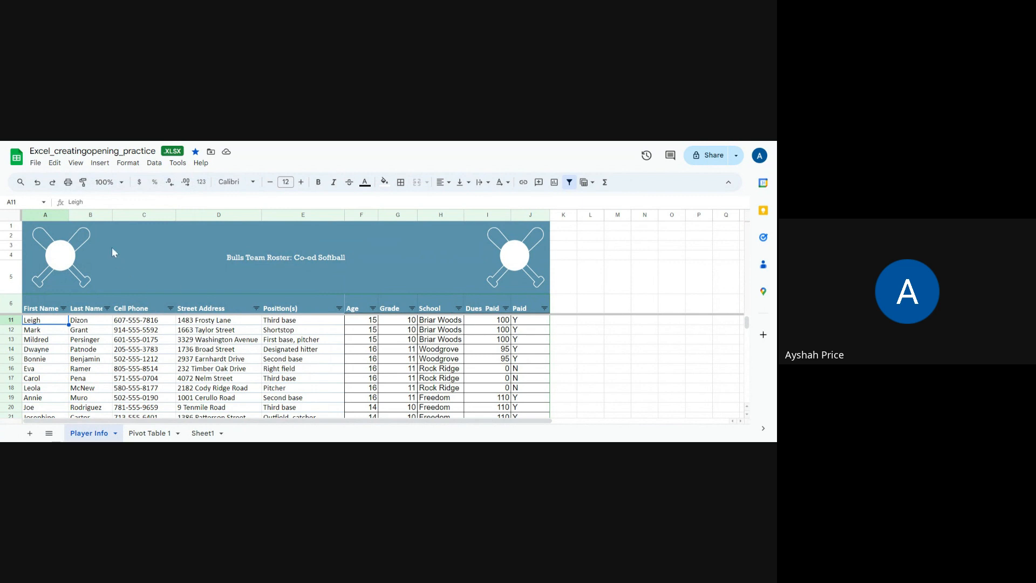
- Review the editing commands again and copy the Age value in cell F11
{"action": "left_click", "coordinate": [54, 162]}
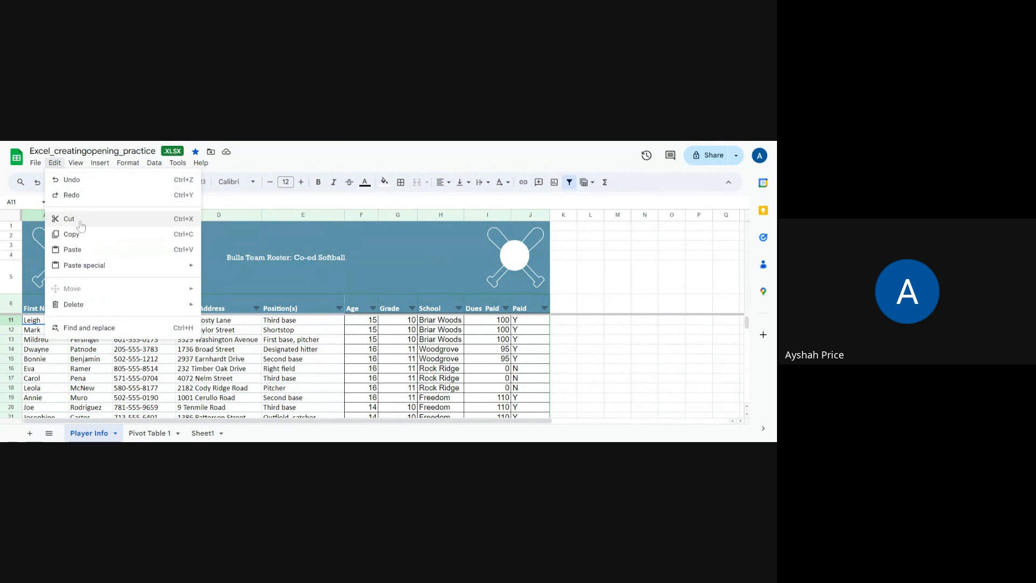
{"action": "mouse_move", "coordinate": [92, 268]}
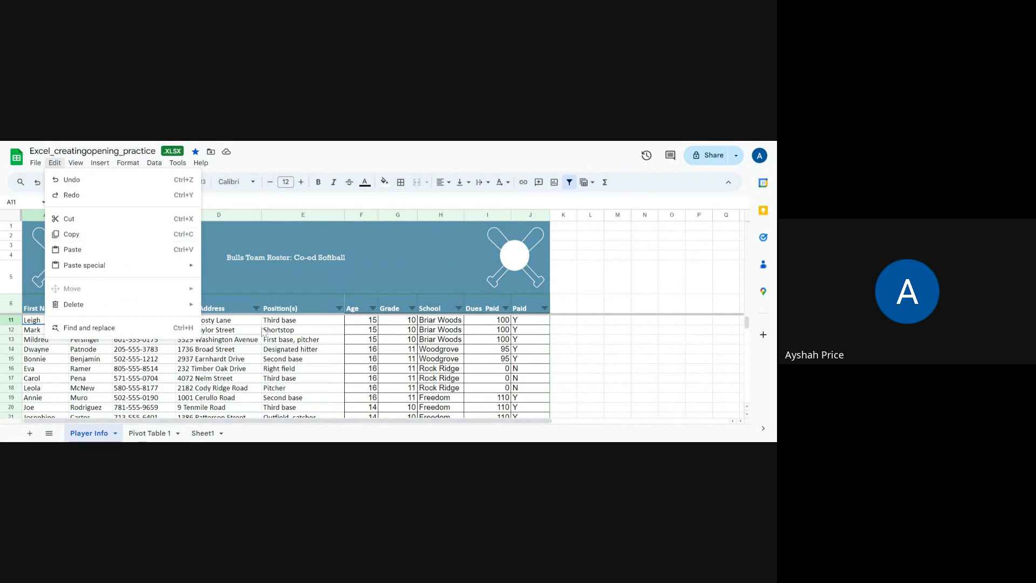
{"action": "left_click", "coordinate": [369, 322]}
{"action": "right_click", "coordinate": [368, 323]}
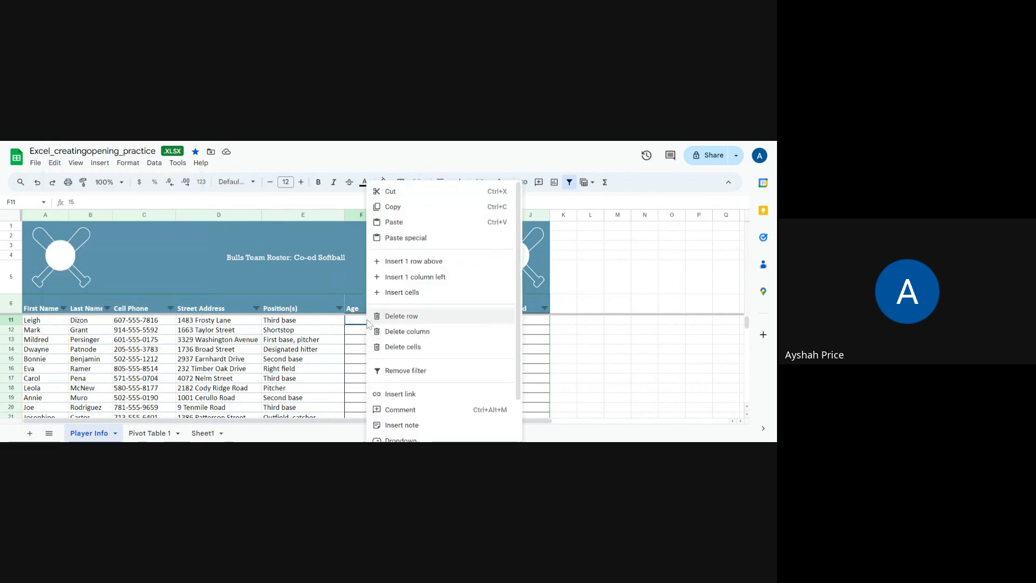
{"action": "left_click", "coordinate": [389, 210]}
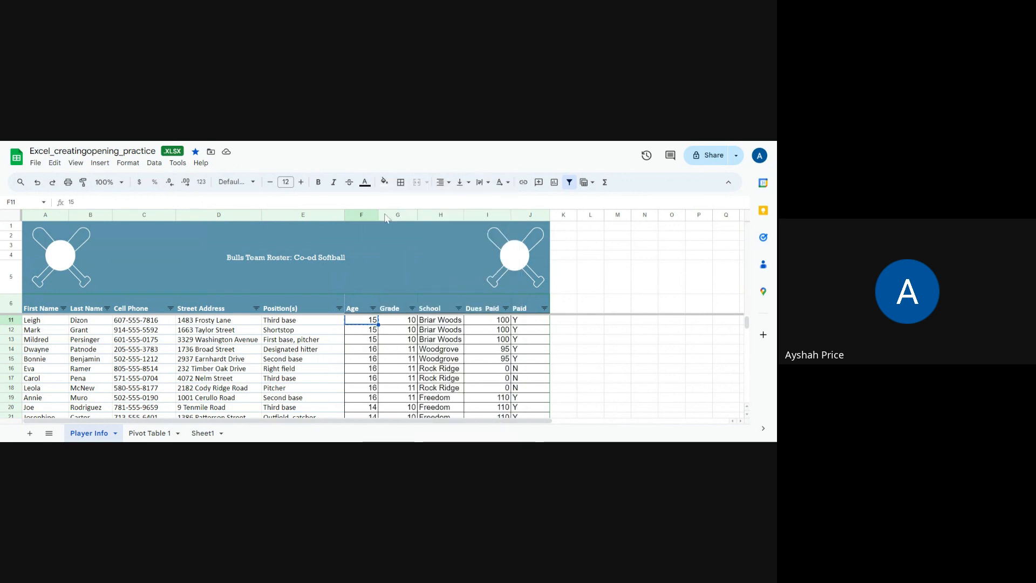
- Review the workbook's view and file commands and the horizontal alignment options for Street Address cell D15
{"action": "left_click", "coordinate": [54, 163]}
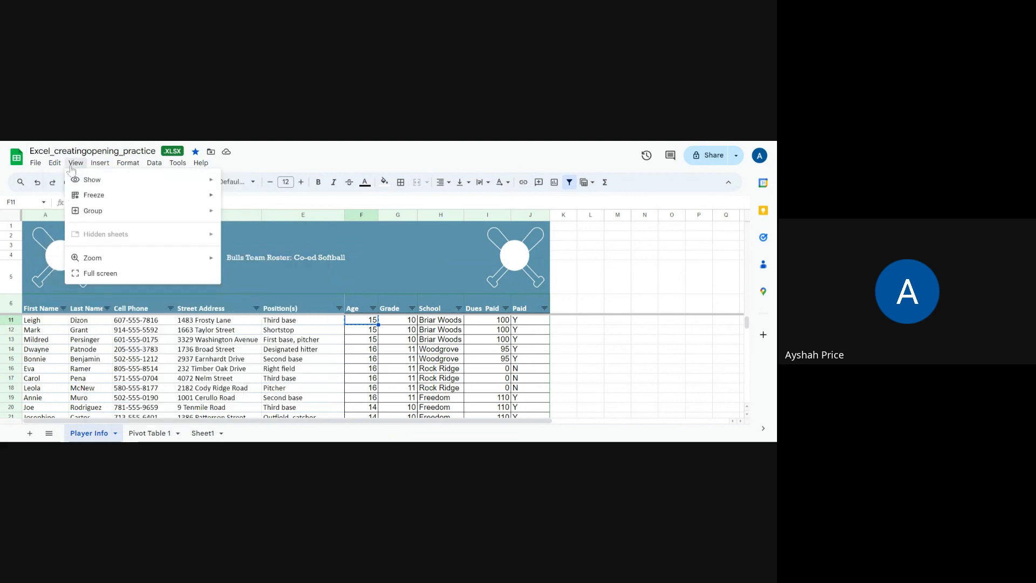
{"action": "mouse_move", "coordinate": [36, 169]}
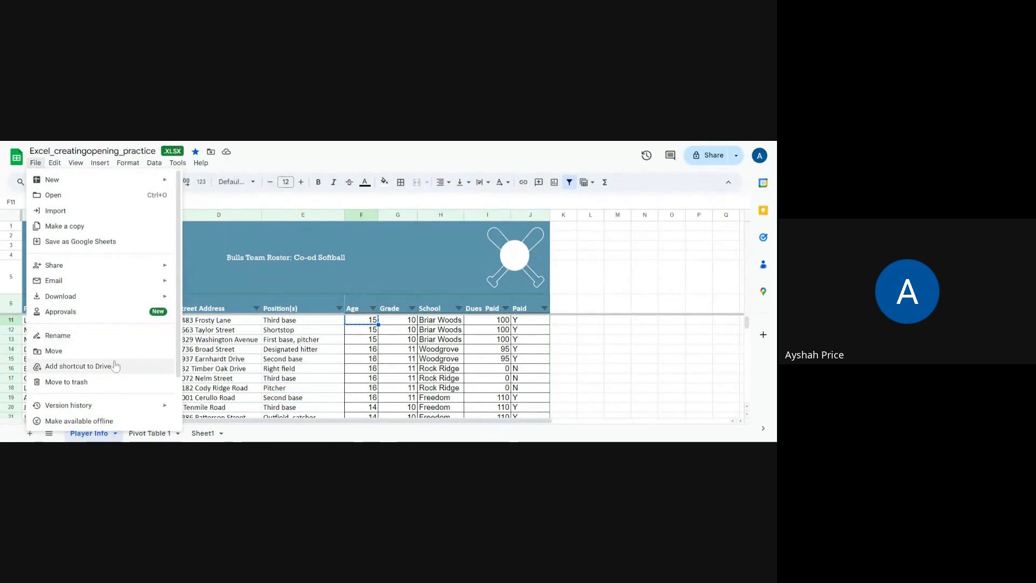
{"action": "left_click", "coordinate": [204, 362]}
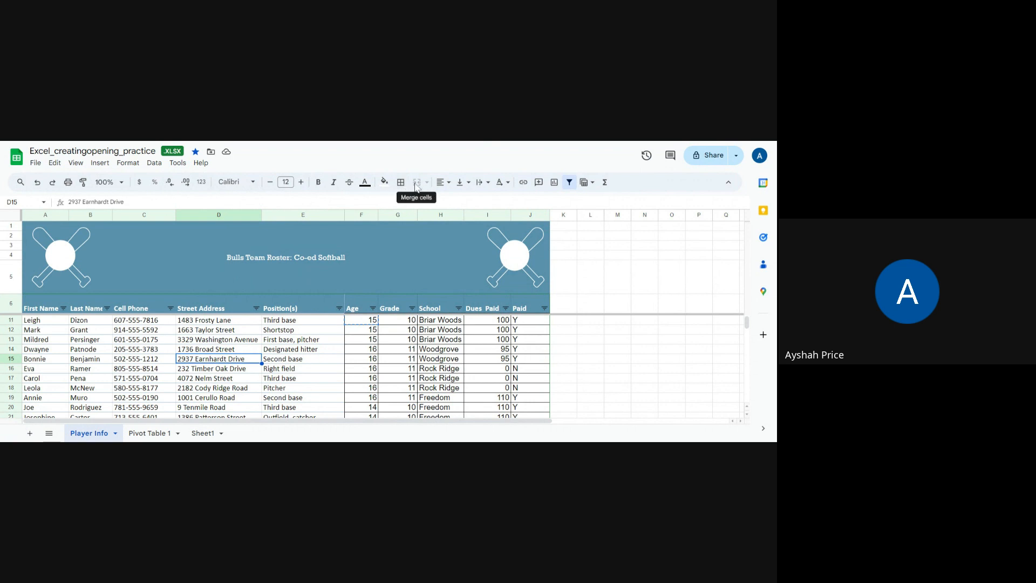
{"action": "left_click", "coordinate": [452, 184]}
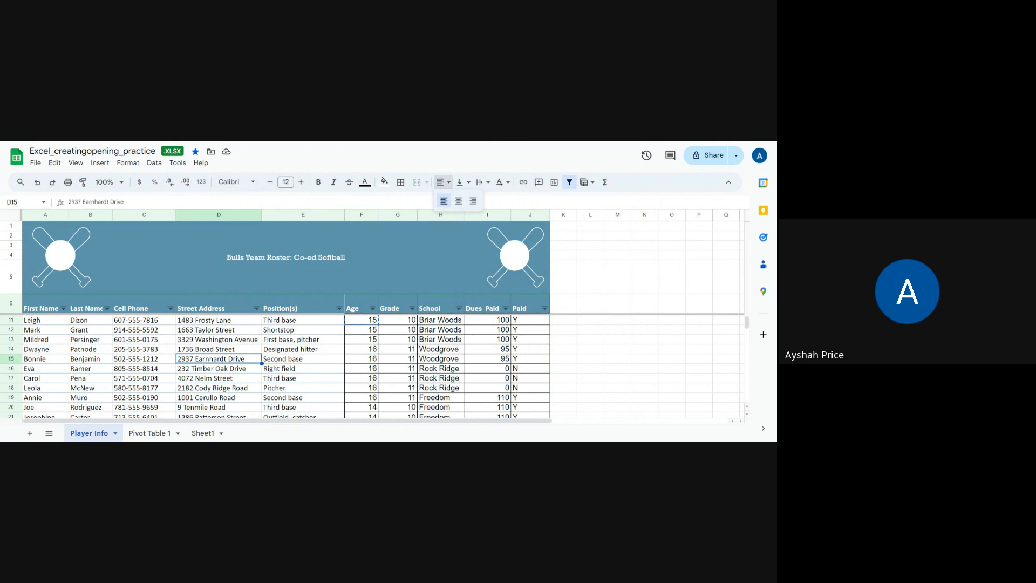
{"action": "key", "text": "Escape"}
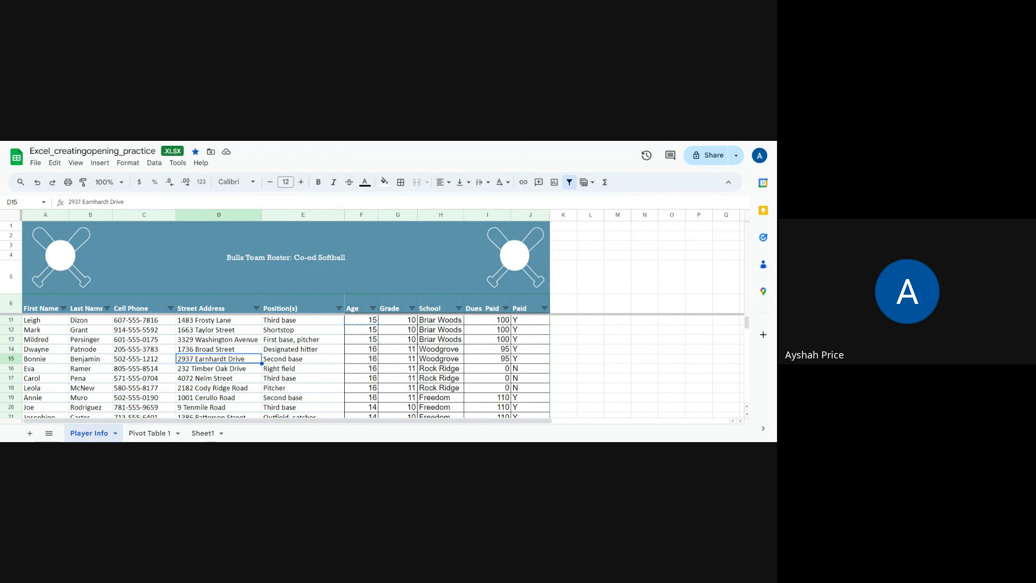
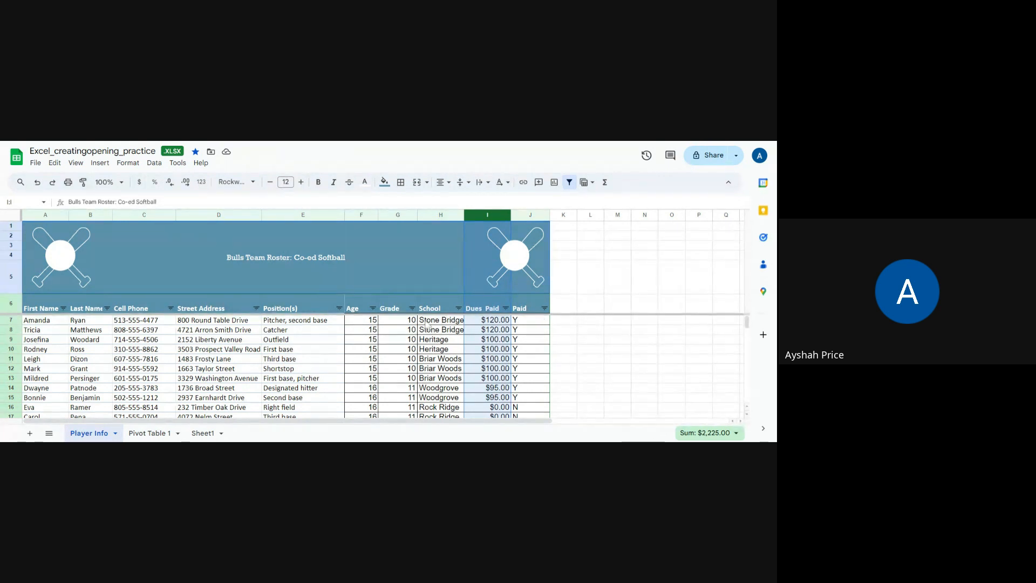
- Reduce the Dues Paid column to zero decimal places and increase it back to two
{"action": "left_click", "coordinate": [567, 324]}
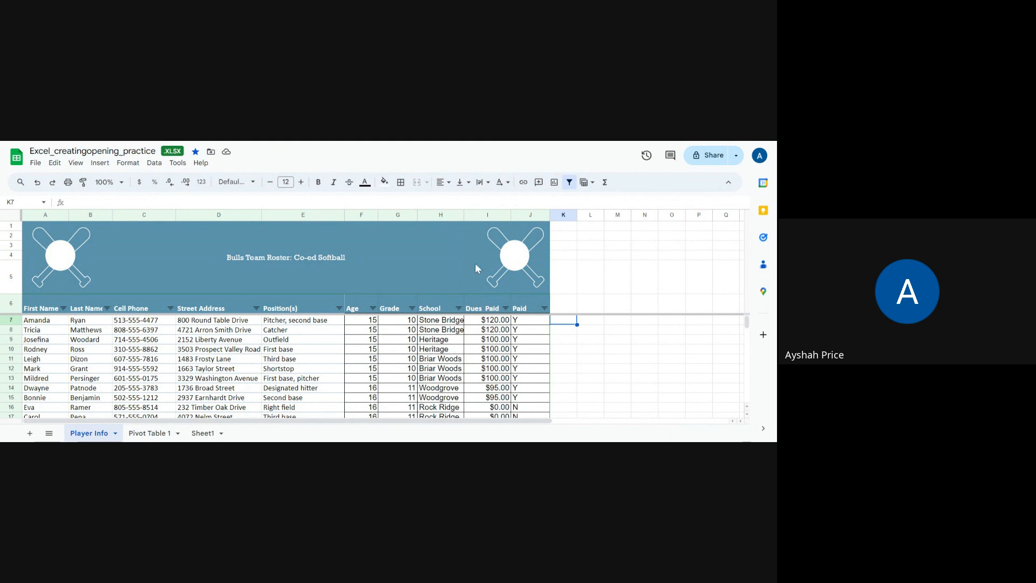
{"action": "left_click", "coordinate": [487, 215]}
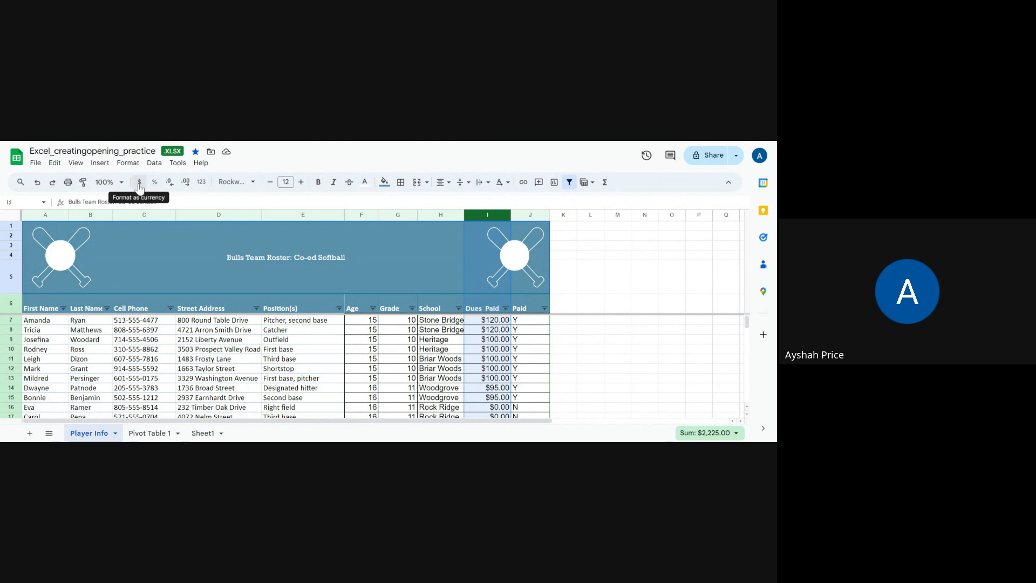
{"action": "left_click", "coordinate": [172, 185]}
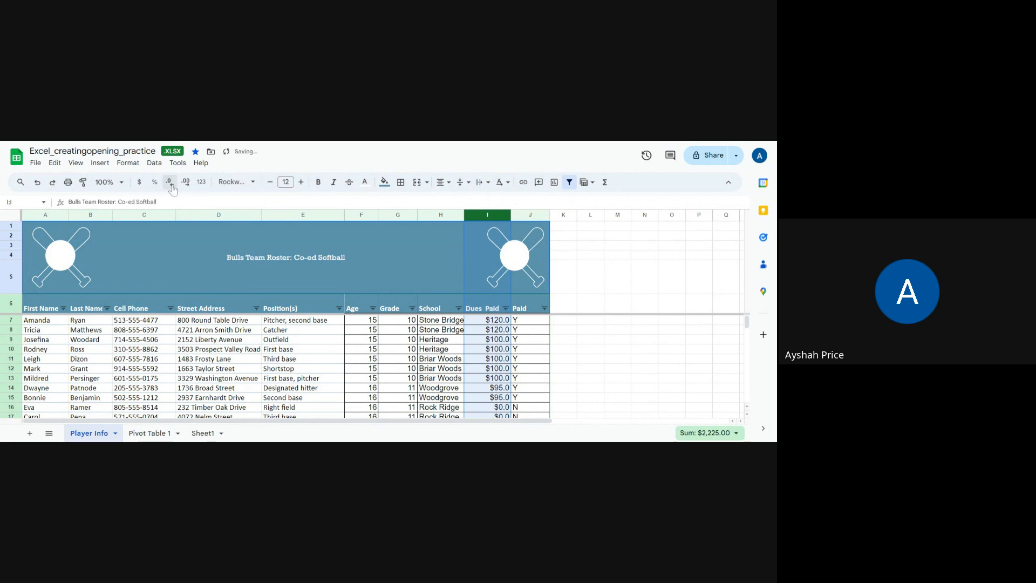
{"action": "left_click", "coordinate": [172, 186]}
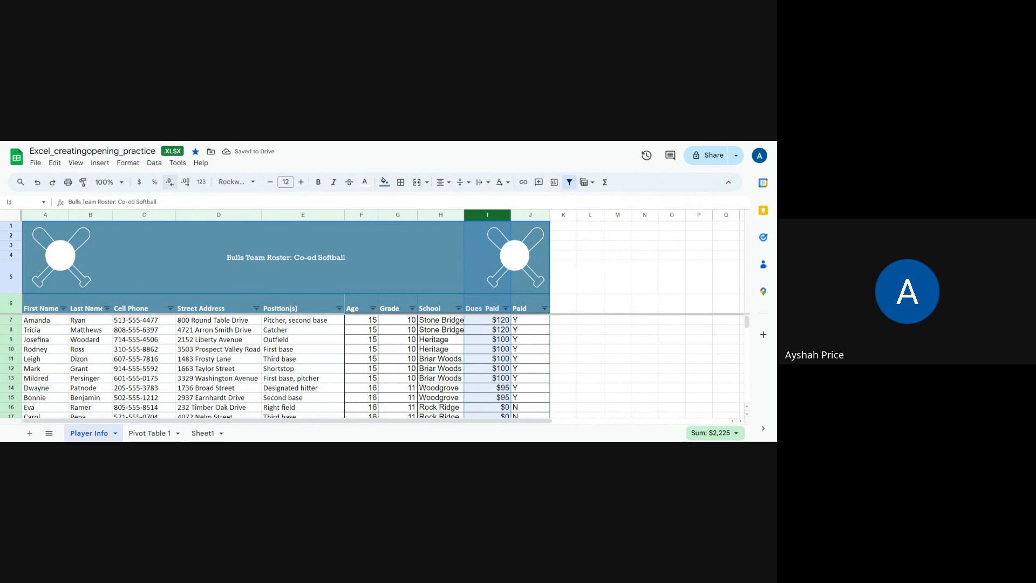
{"action": "left_click", "coordinate": [185, 183]}
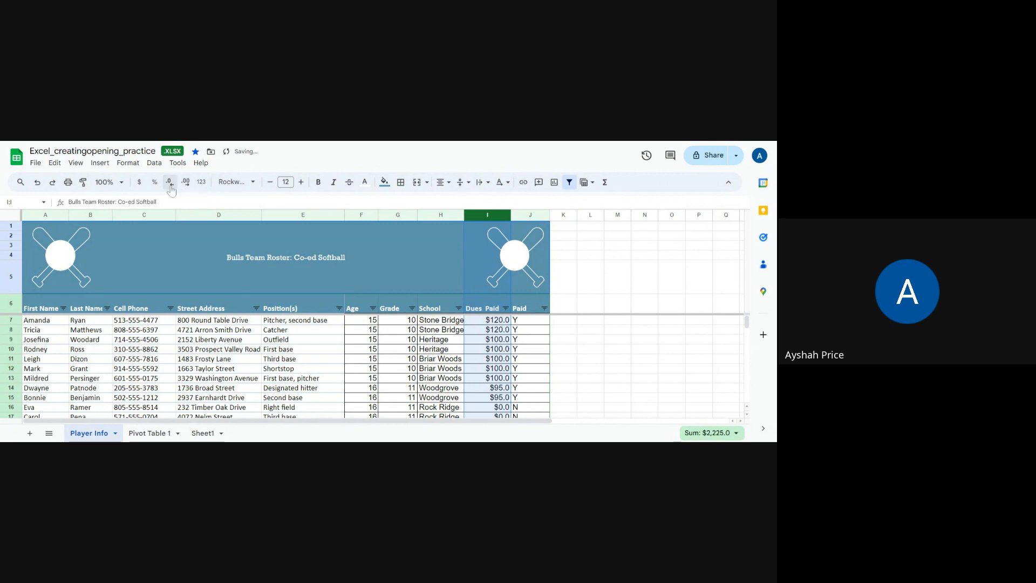
{"action": "left_click", "coordinate": [171, 186]}
{"action": "left_click", "coordinate": [183, 185]}
{"action": "left_click", "coordinate": [184, 185]}
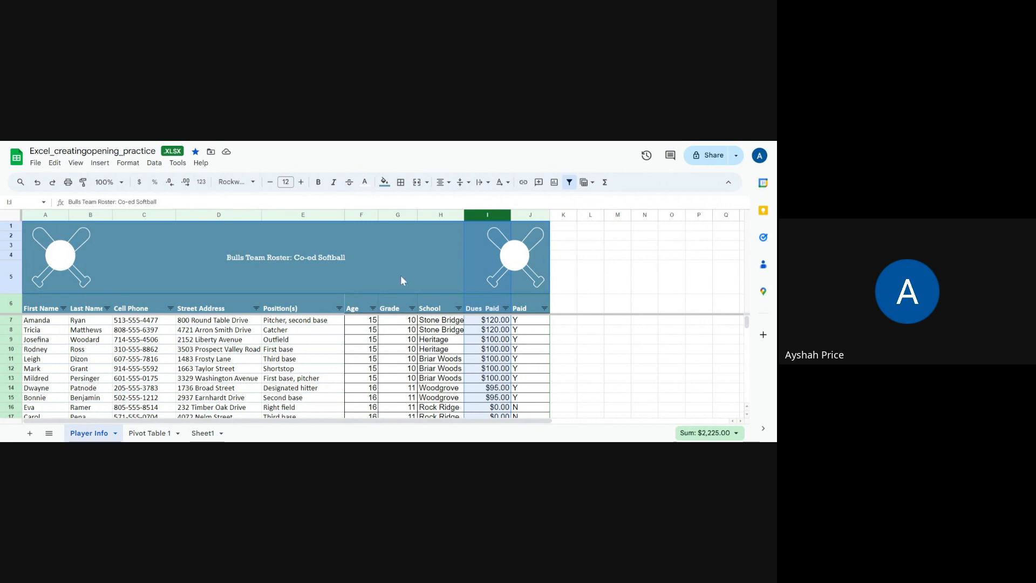
- Enter the heading "Application Date" in cell K6 beside the Paid heading
{"action": "left_click", "coordinate": [564, 320]}
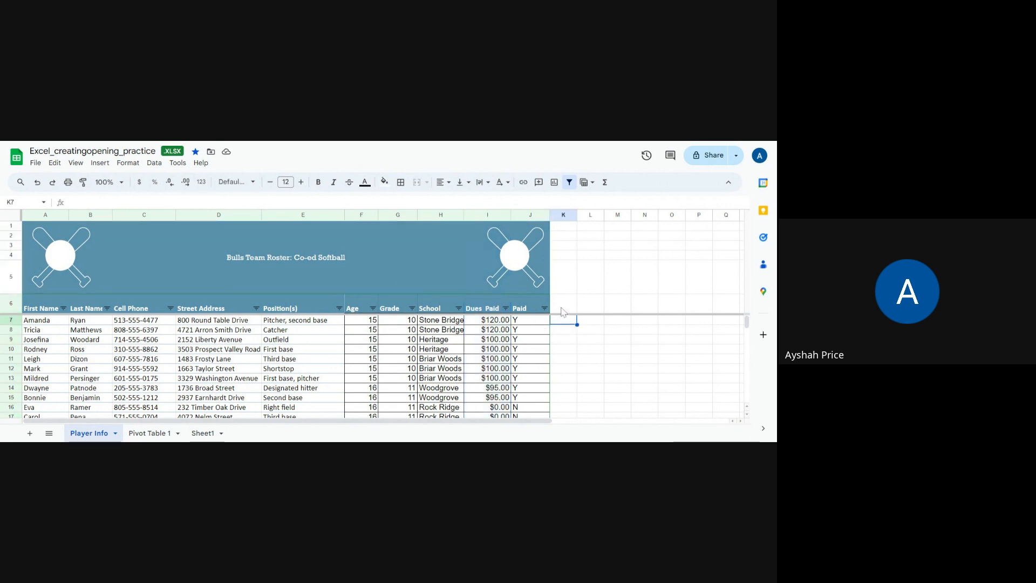
{"action": "left_click", "coordinate": [562, 306]}
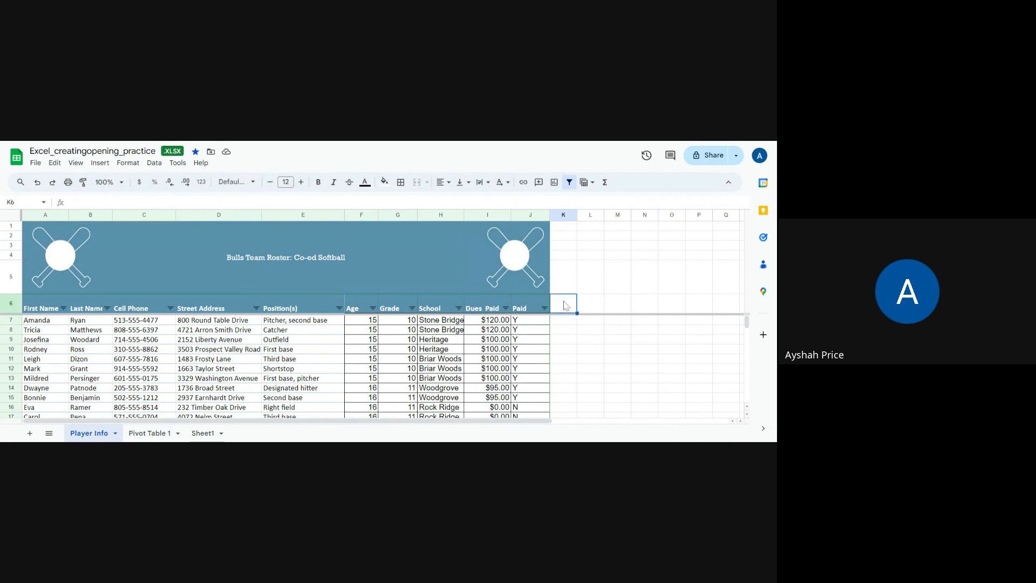
{"action": "type", "text": "Re"}
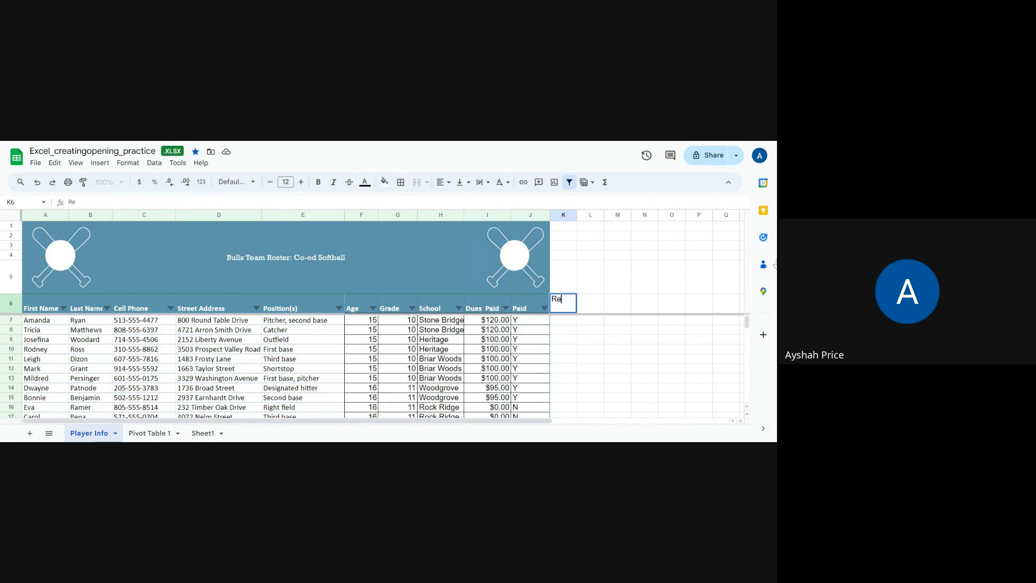
{"action": "key", "text": "BackSpace"}
{"action": "key", "text": "BackSpace"}
{"action": "type", "text": "Application"}
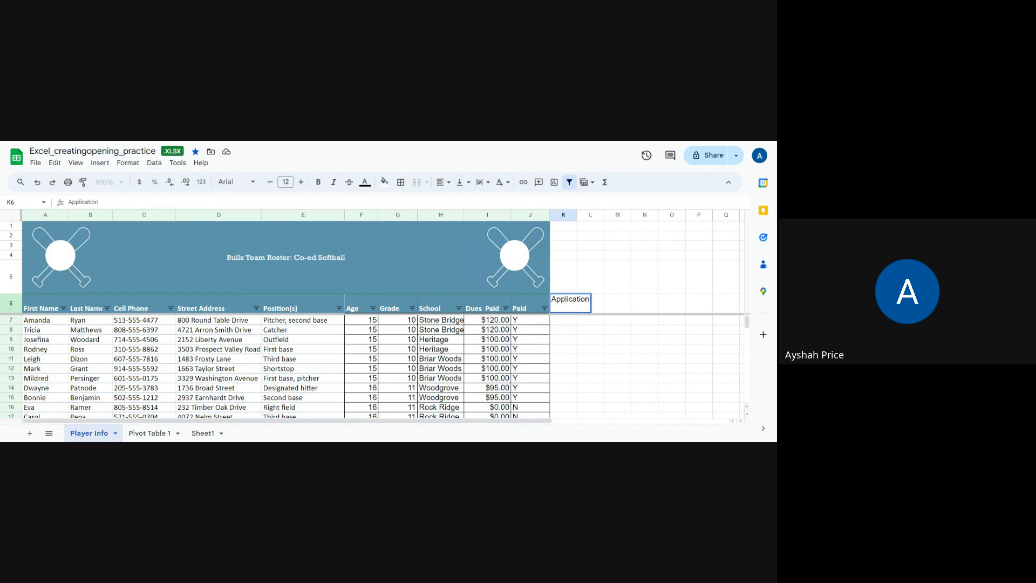
{"action": "type", "text": " Date"}
{"action": "key", "text": "Return"}
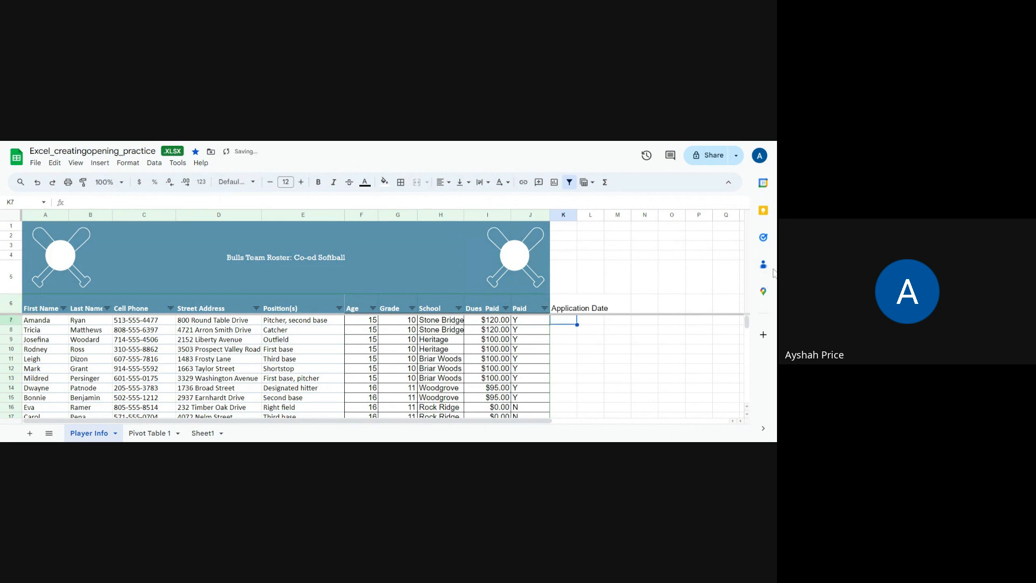
- Wrap the text of the Application Date heading in K6 and widen column K so each word fits on one line
{"action": "left_click", "coordinate": [589, 304]}
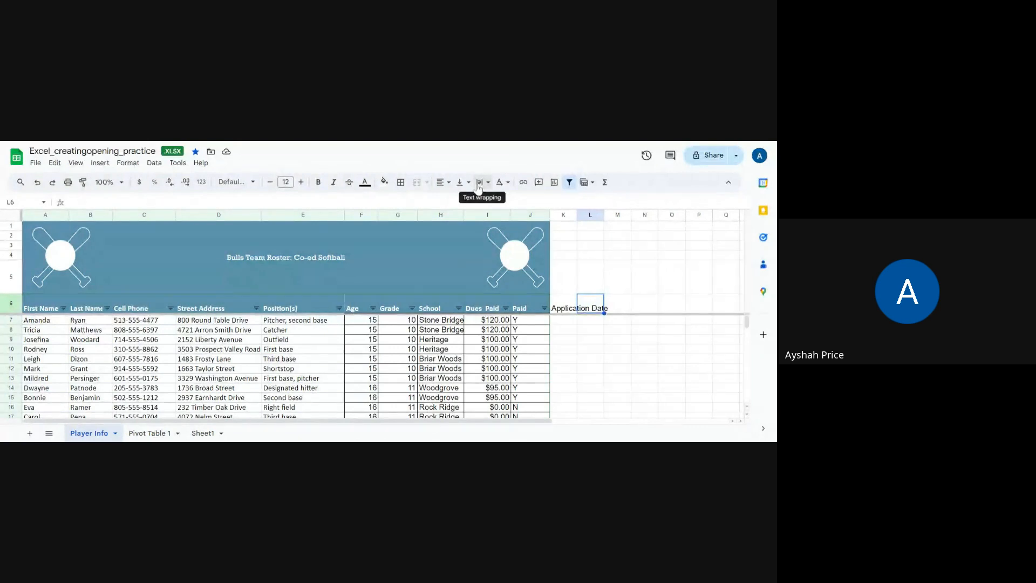
{"action": "left_click", "coordinate": [565, 306]}
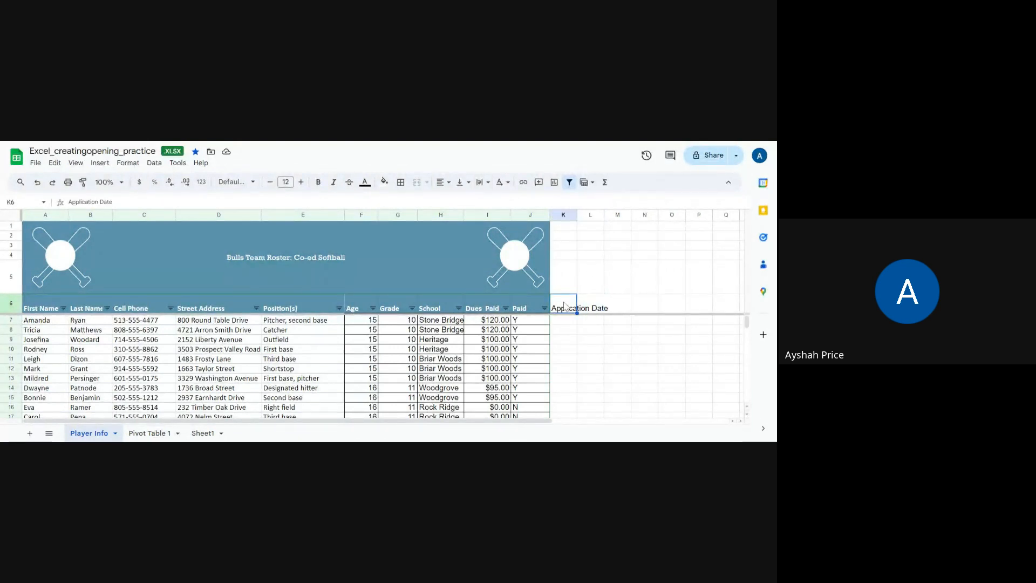
{"action": "left_click", "coordinate": [482, 184]}
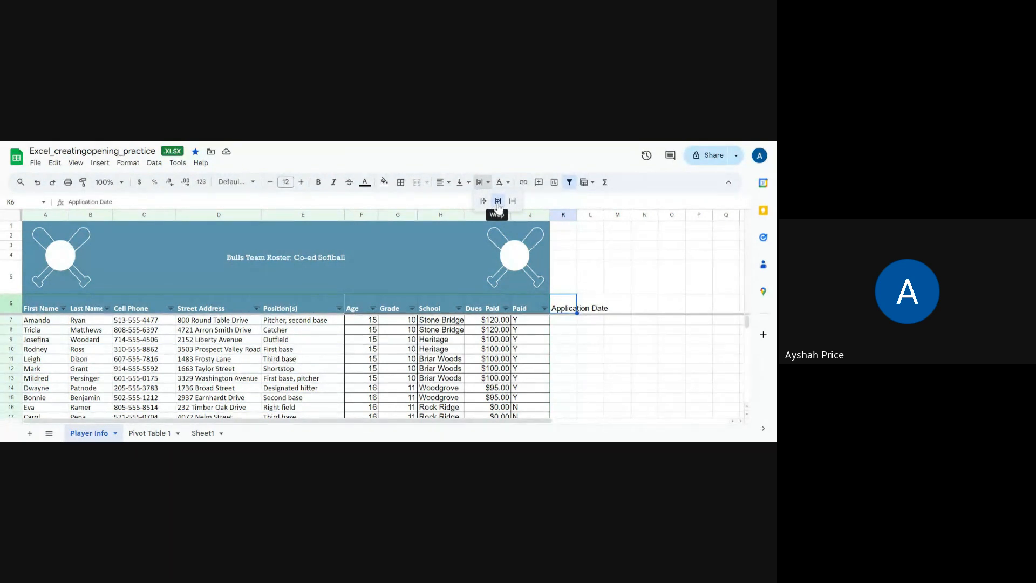
{"action": "left_click", "coordinate": [498, 205]}
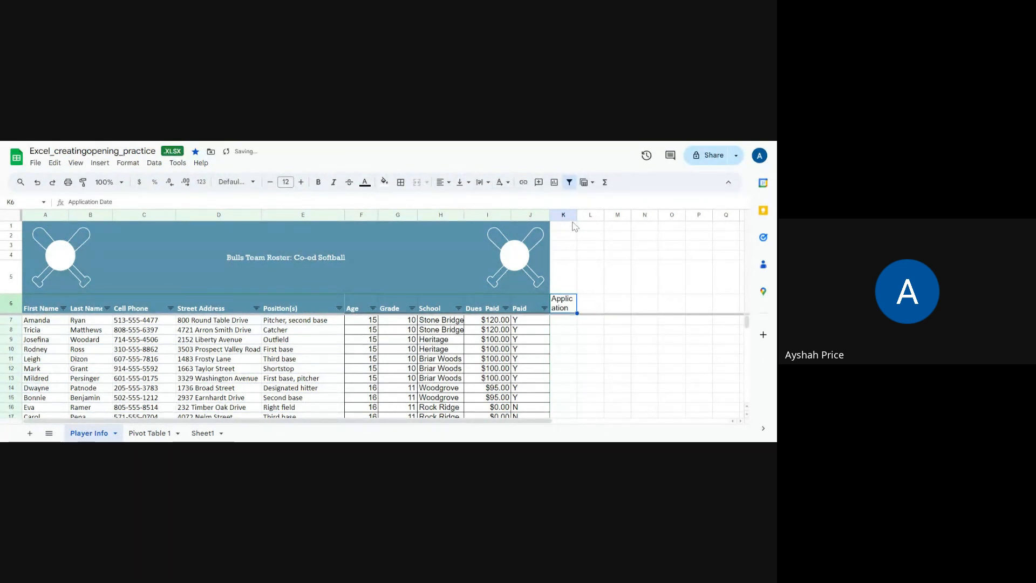
{"action": "left_click_drag", "start_coordinate": [577, 215], "coordinate": [595, 215]}
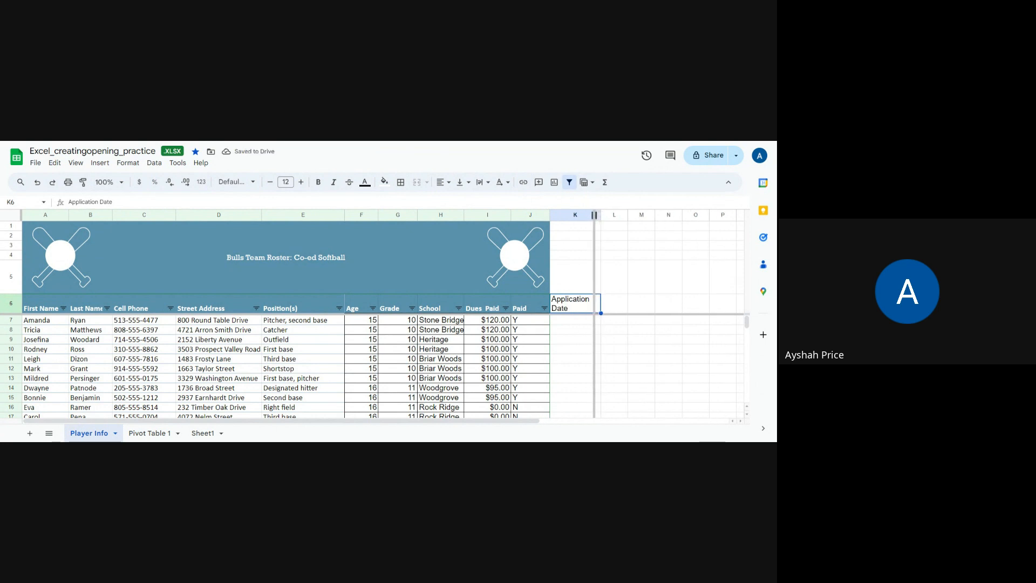
{"action": "left_click", "coordinate": [607, 339]}
- Enter "March 4, 2024" as the first application date in cell K7
{"action": "left_click", "coordinate": [583, 319]}
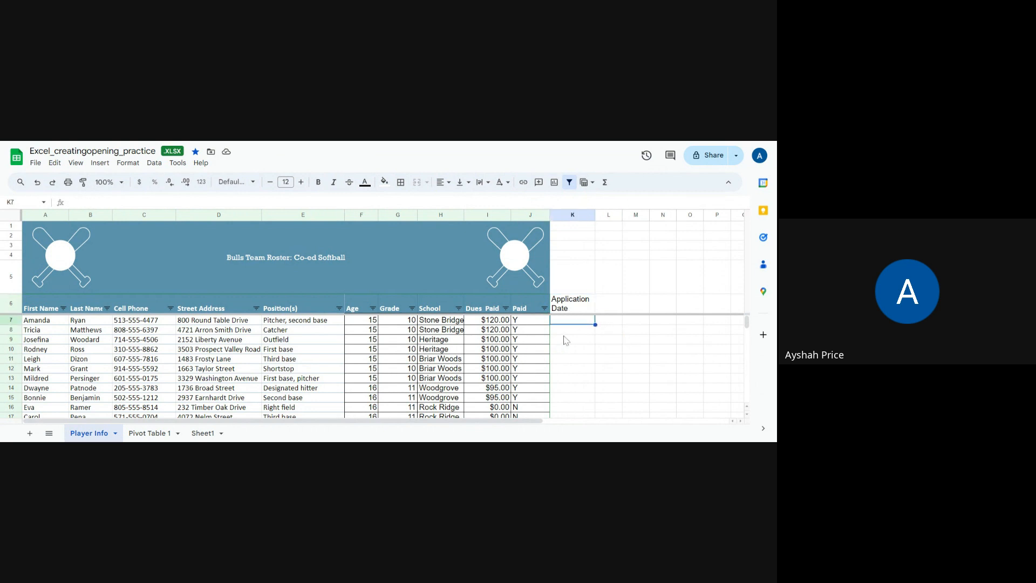
{"action": "scroll", "coordinate": [571, 334], "scroll_direction": "down", "scroll_amount": 2}
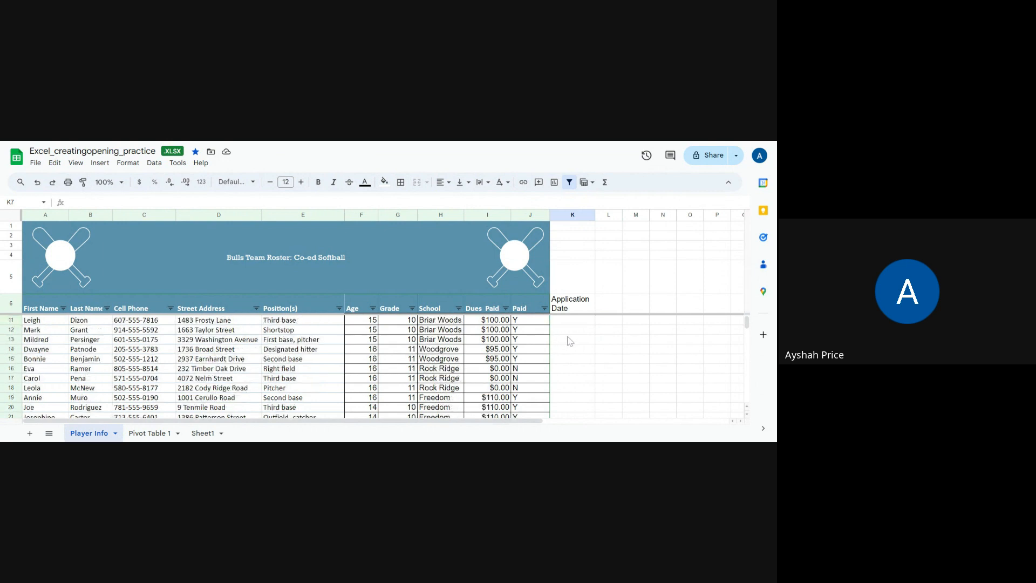
{"action": "left_click", "coordinate": [571, 322]}
{"action": "scroll", "coordinate": [572, 327], "scroll_direction": "up", "scroll_amount": 2}
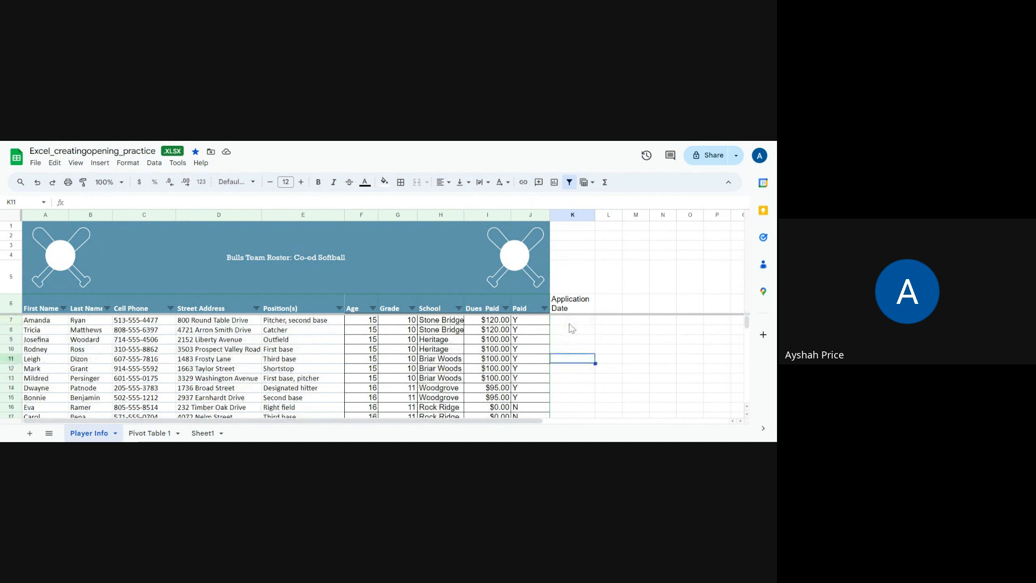
{"action": "left_click", "coordinate": [568, 323]}
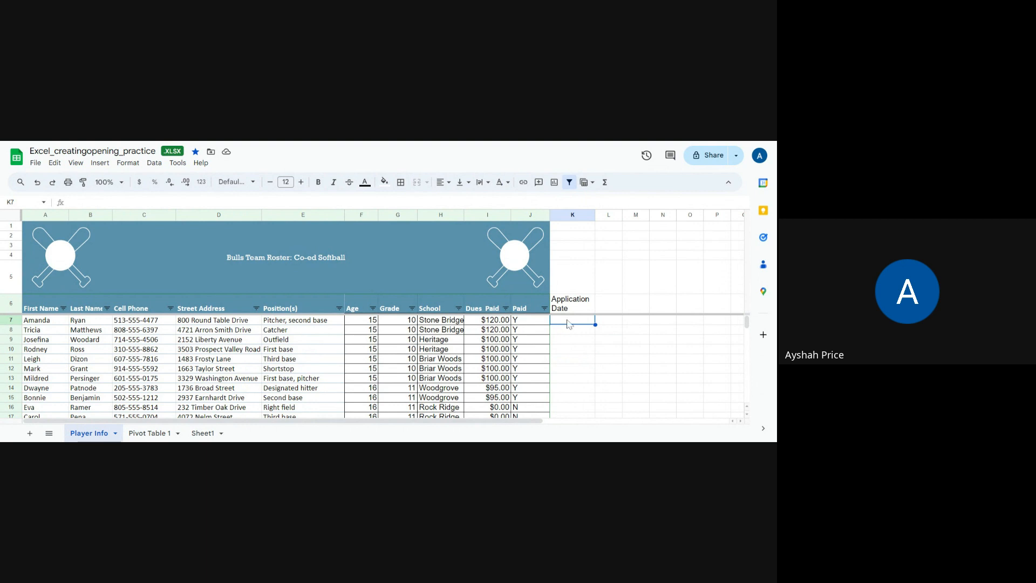
{"action": "type", "text": "March 4"}
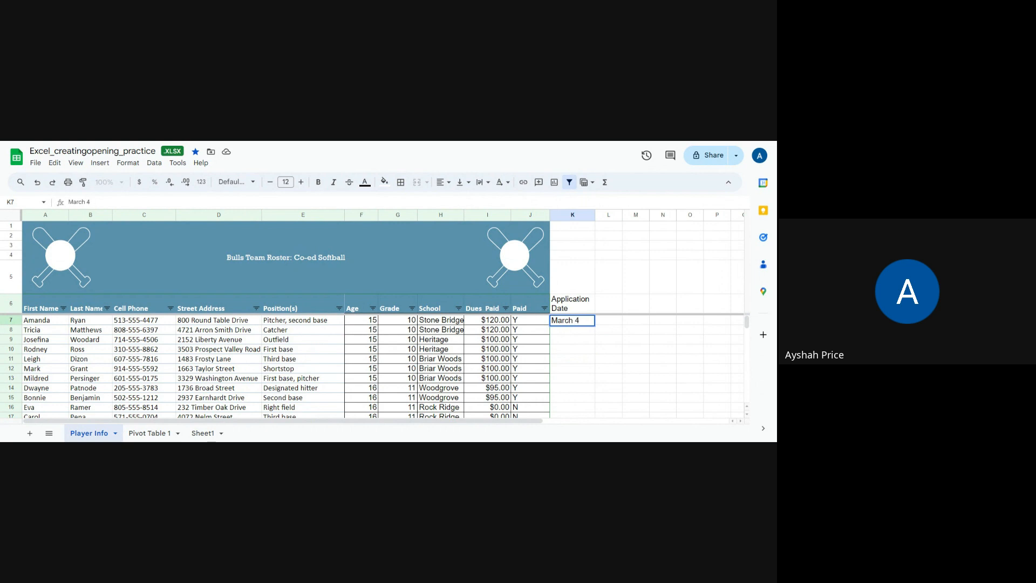
{"action": "type", "text": ", 2024"}
{"action": "key", "text": "Return"}
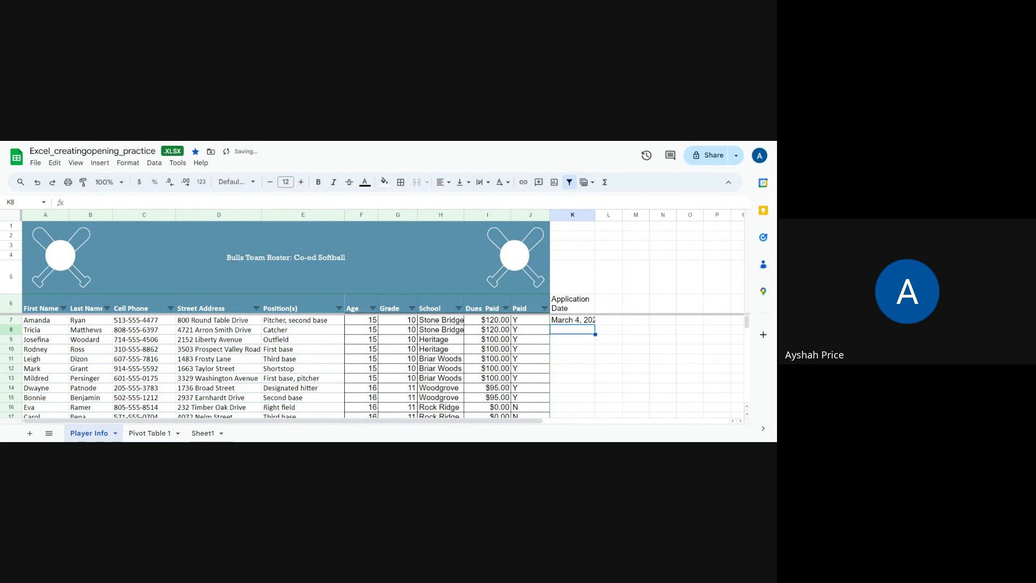
- Enter 3/4/2024 in cell K8 and widen column K enough to fit the full date in K7
{"action": "type", "text": "3/"}
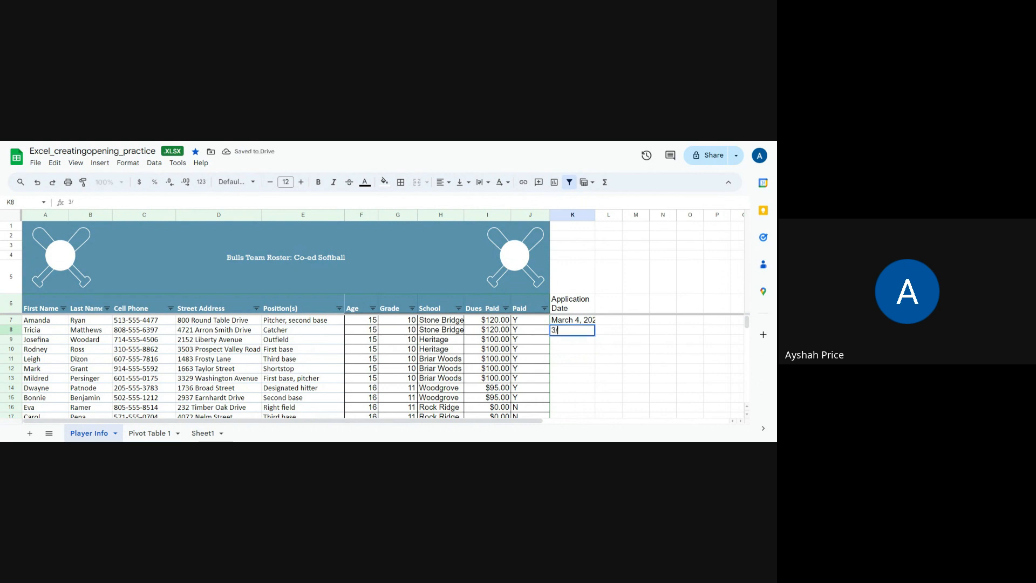
{"action": "type", "text": "4/2024"}
{"action": "key", "text": "Return"}
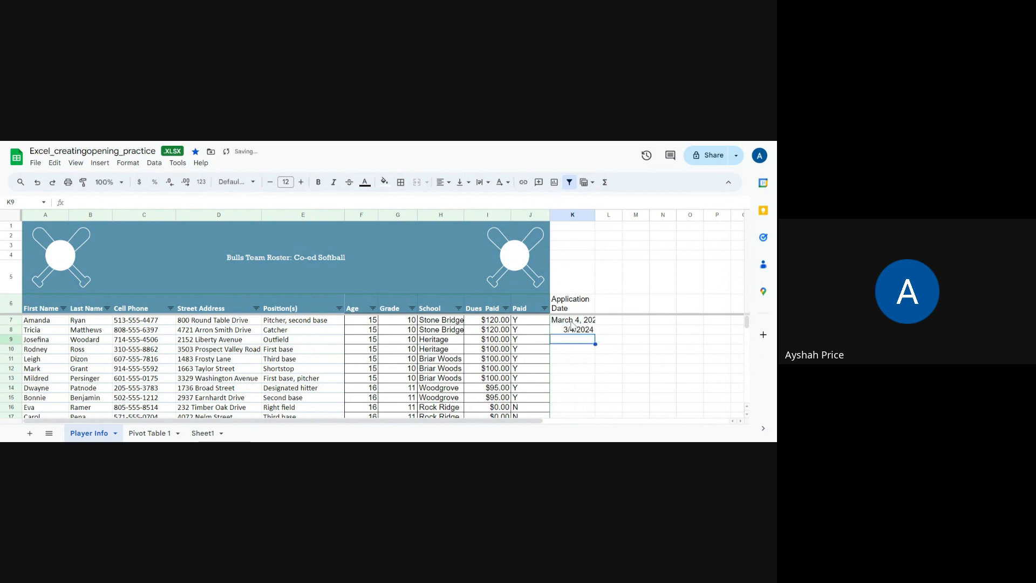
{"action": "left_click", "coordinate": [573, 322]}
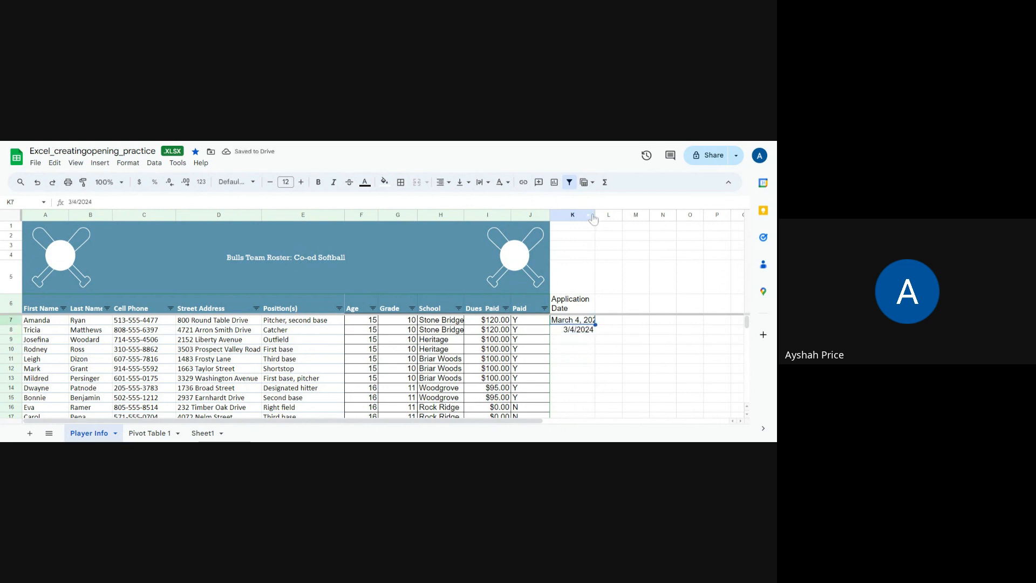
{"action": "left_click_drag", "start_coordinate": [596, 215], "coordinate": [602, 215]}
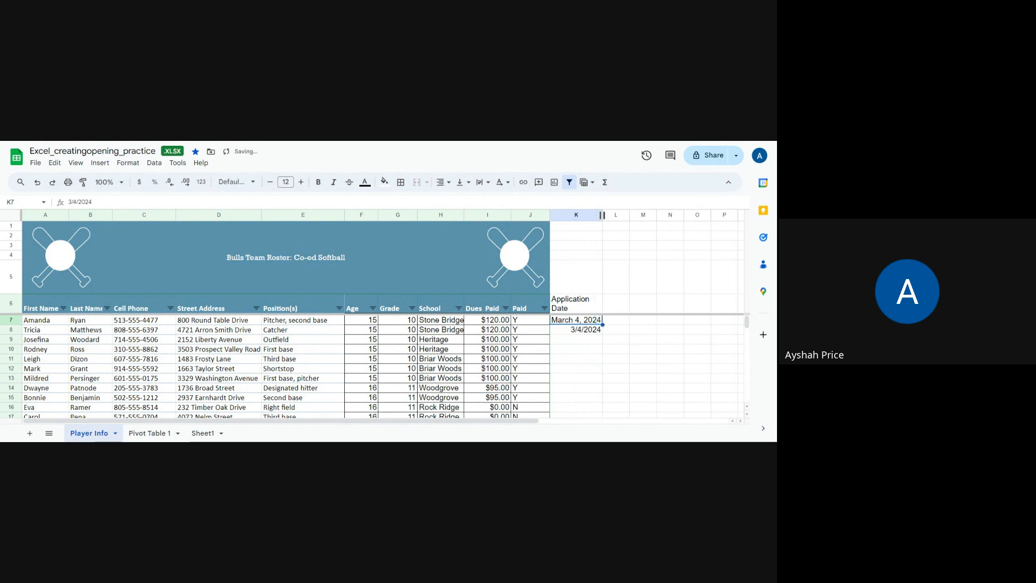
- Fill the date in K8 down to K12 as a daily series and undo the fill
{"action": "left_click", "coordinate": [574, 333]}
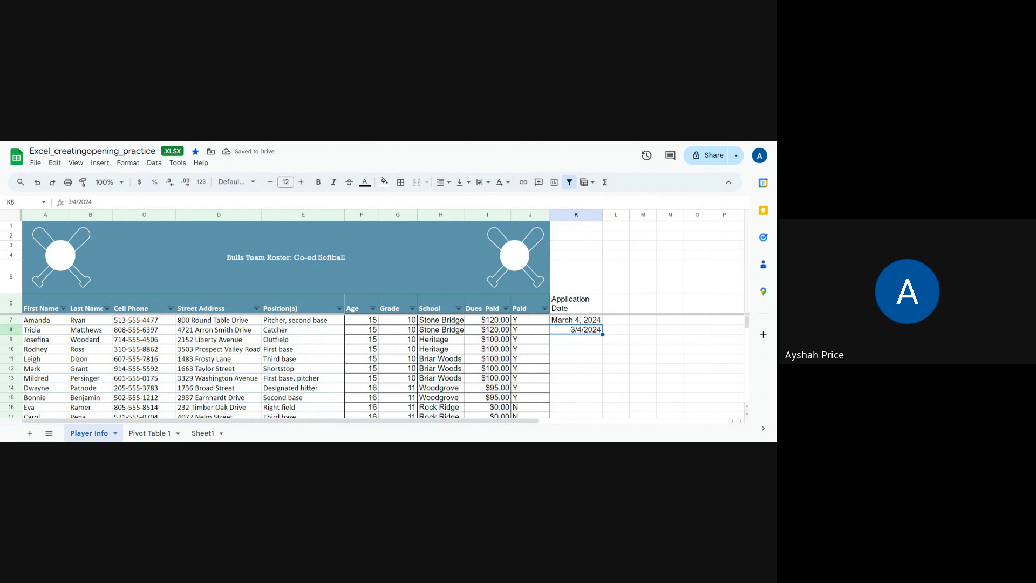
{"action": "left_click_drag", "start_coordinate": [602, 335], "coordinate": [602, 374]}
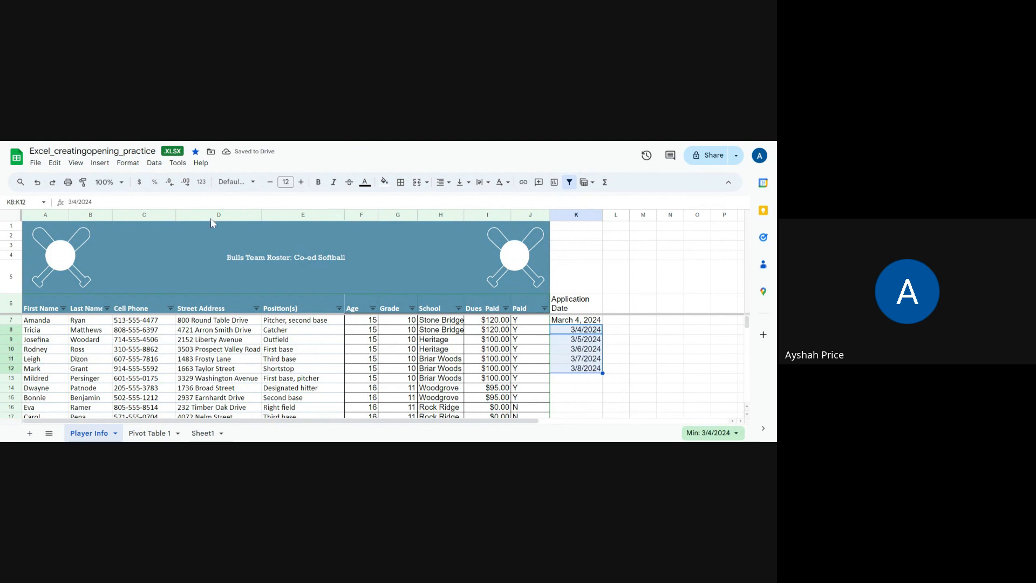
{"action": "left_click", "coordinate": [37, 184]}
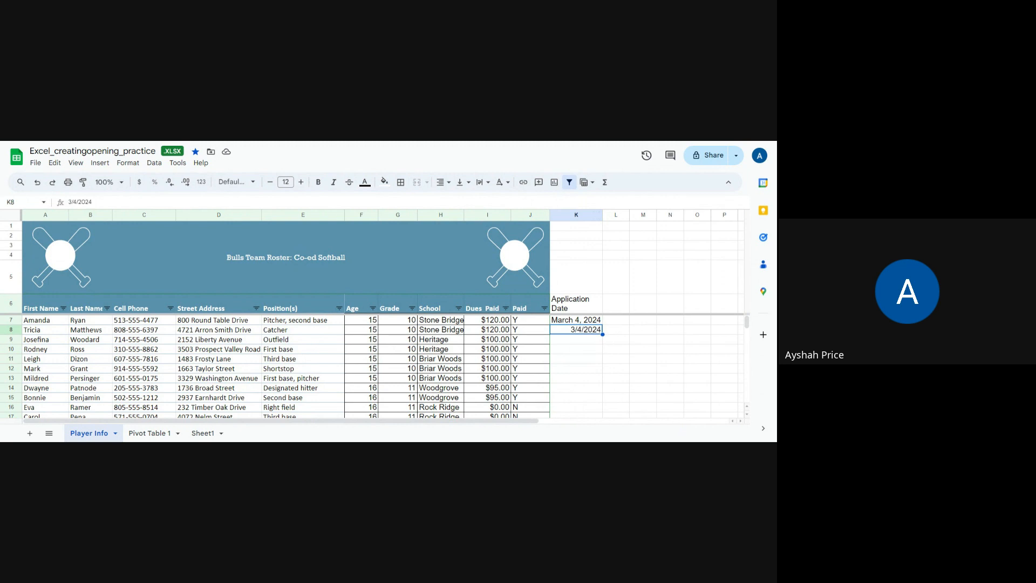
- Autofill the date from K8 down through K12 with consecutive days up to 3/8/2024, and check K8 and K9
{"action": "left_click_drag", "start_coordinate": [602, 335], "coordinate": [602, 373]}
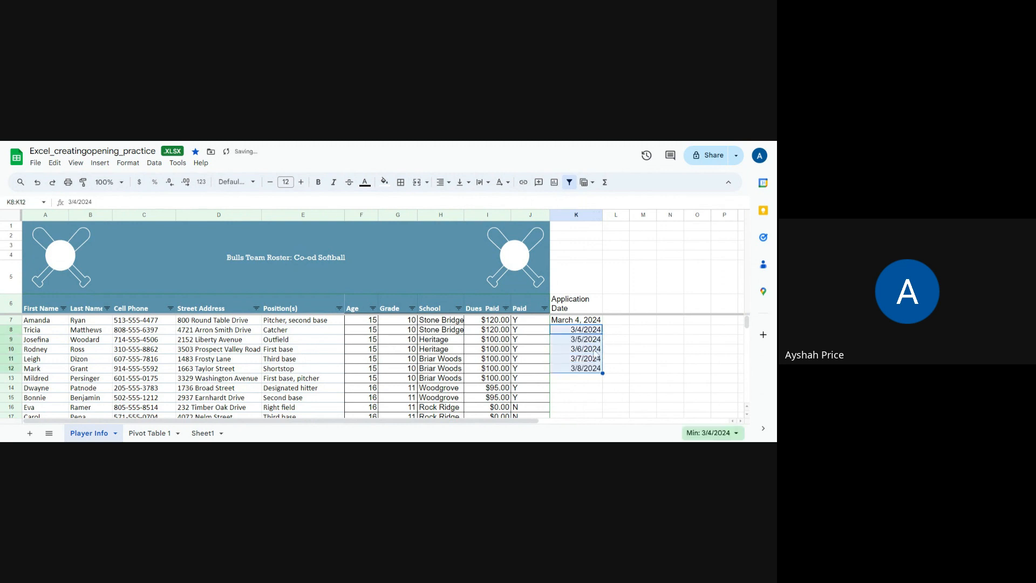
{"action": "left_click", "coordinate": [586, 332]}
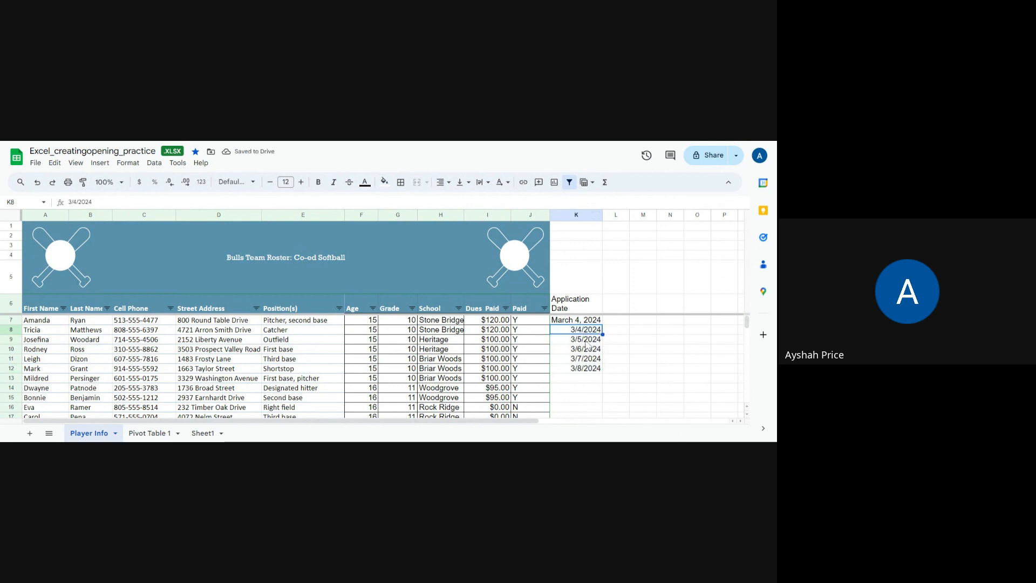
{"action": "left_click", "coordinate": [590, 344]}
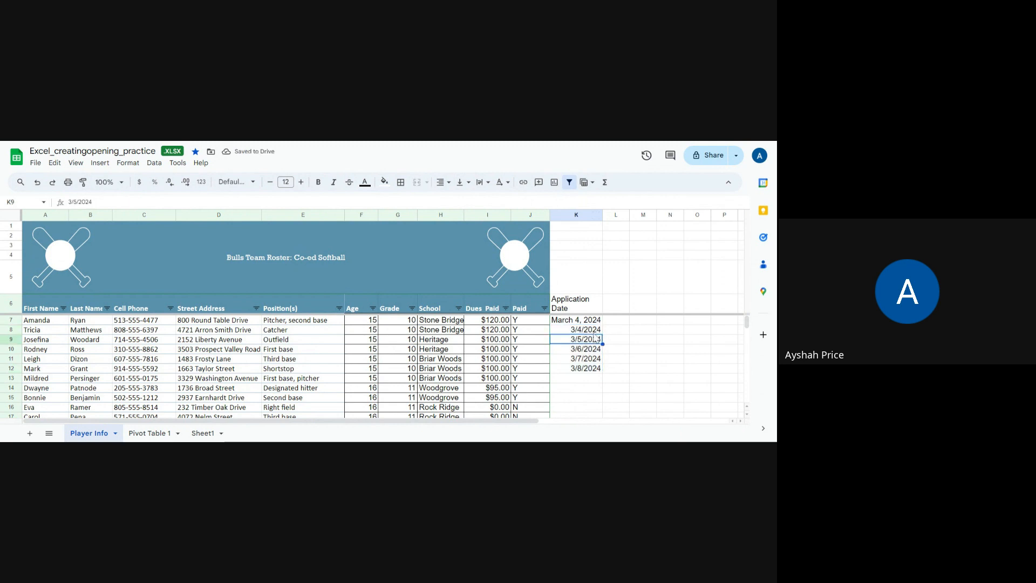
{"action": "left_click", "coordinate": [594, 332]}
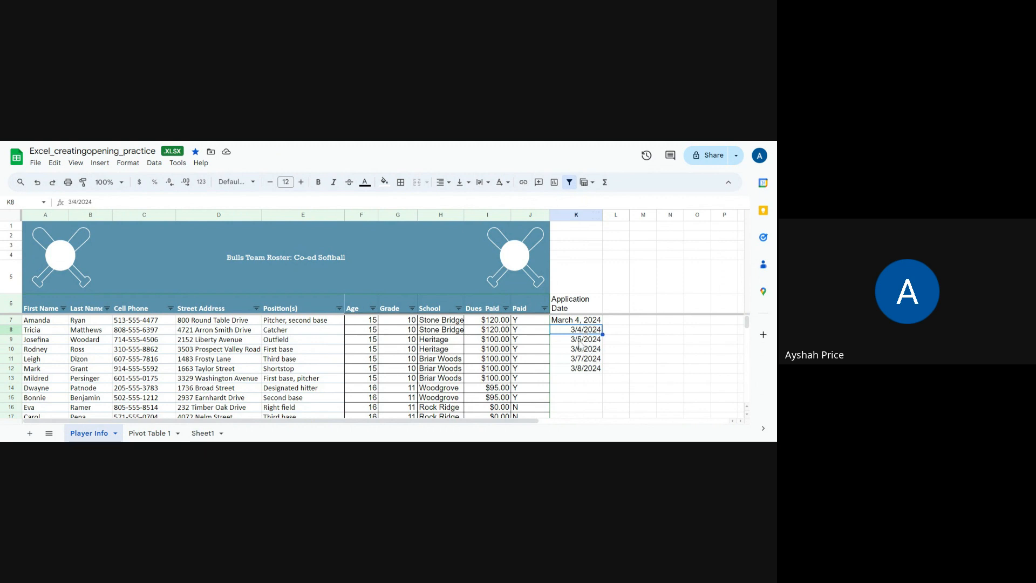
- Copy the filled application dates in cells K9 through K12
{"action": "left_click", "coordinate": [579, 341]}
{"action": "left_click_drag", "start_coordinate": [580, 346], "coordinate": [581, 368]}
{"action": "right_click", "coordinate": [581, 369]}
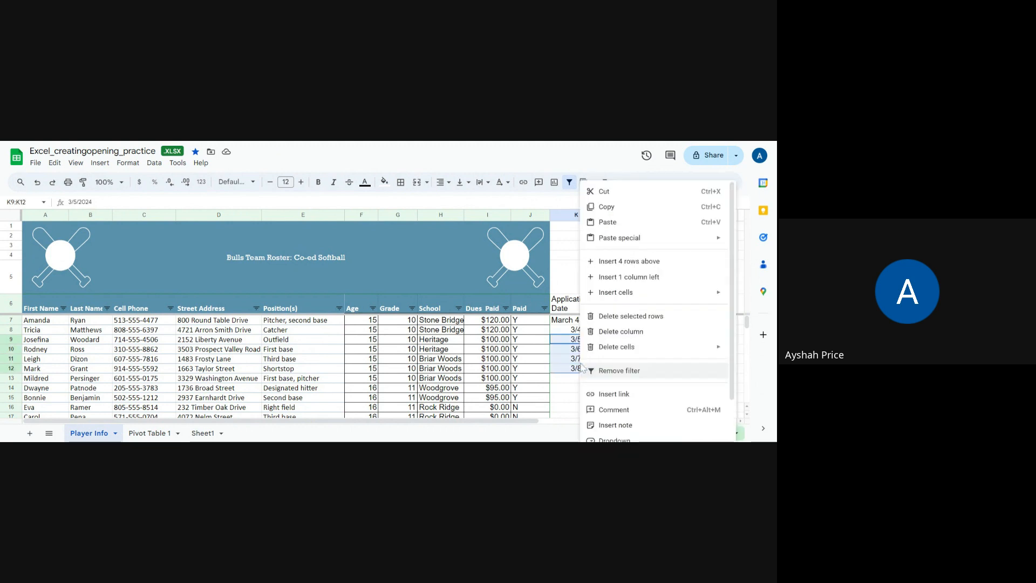
{"action": "left_click", "coordinate": [607, 209]}
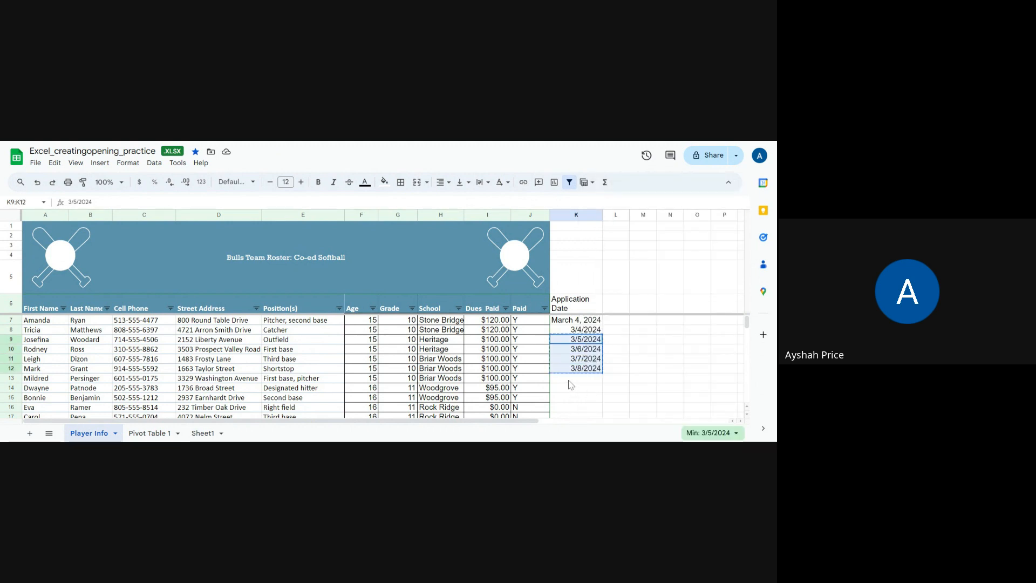
- Paste only the formatting of the copied dates into cells K13 through K16
{"action": "left_click", "coordinate": [569, 380]}
{"action": "right_click", "coordinate": [571, 384]}
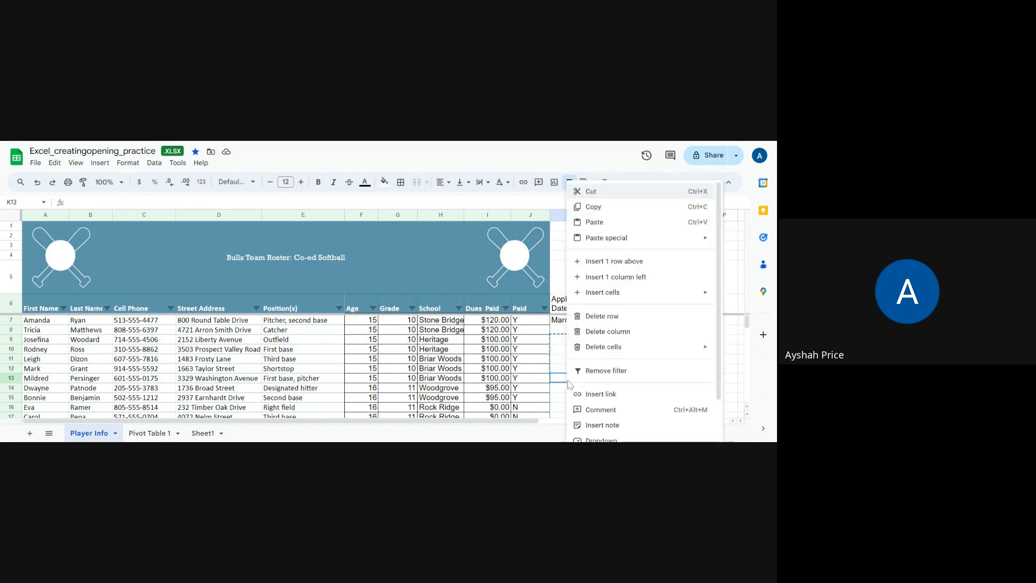
{"action": "mouse_move", "coordinate": [617, 243]}
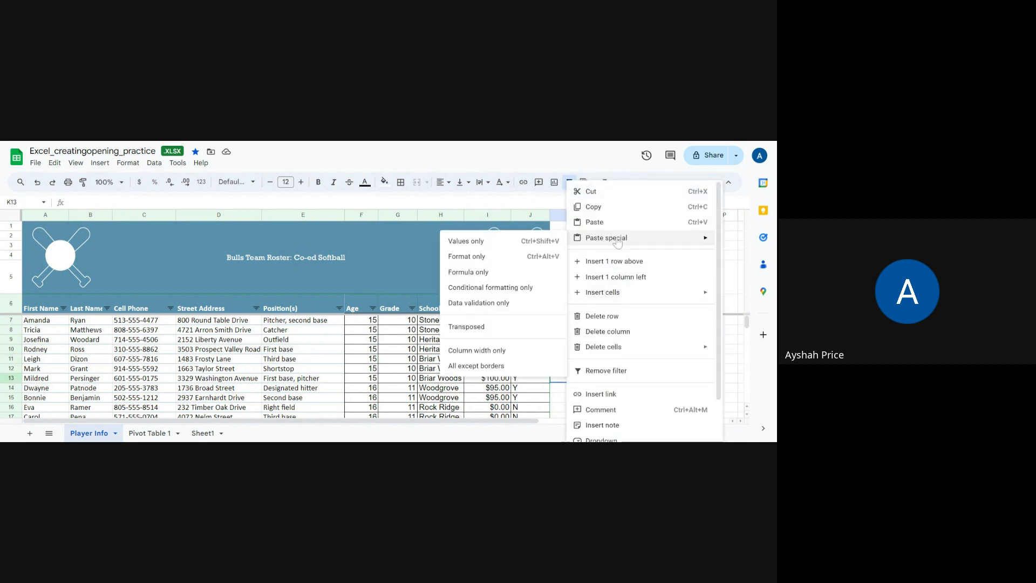
{"action": "left_click", "coordinate": [469, 262]}
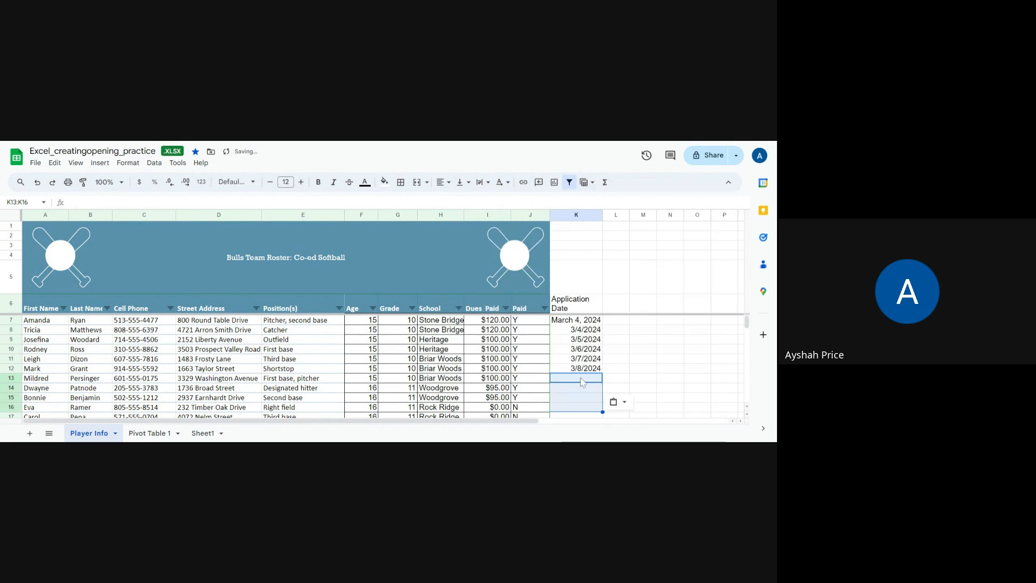
- Copy the application dates in K8 through K12 and paste them into K13 through K17
{"action": "right_click", "coordinate": [580, 335]}
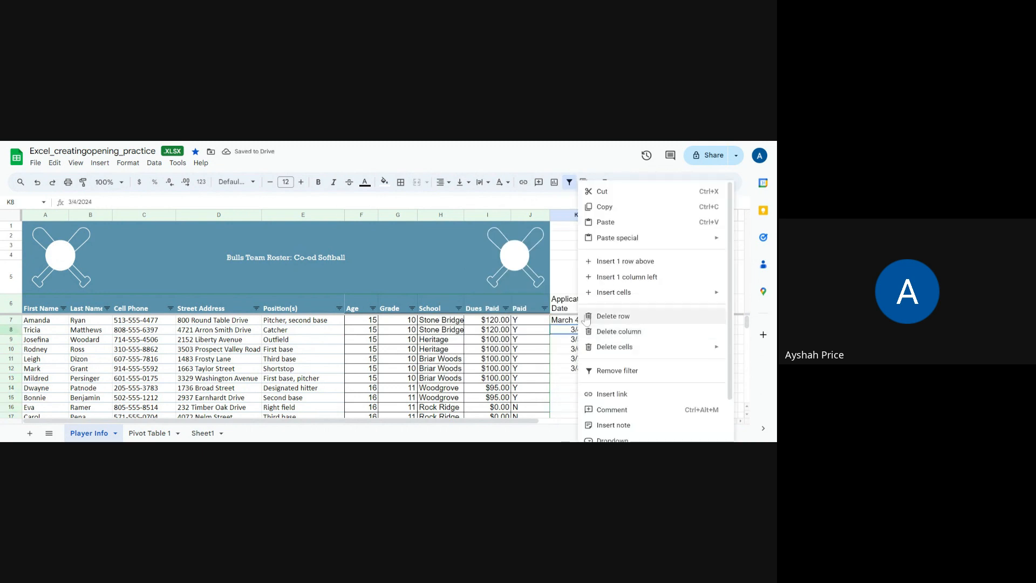
{"action": "left_click", "coordinate": [564, 378]}
{"action": "left_click_drag", "start_coordinate": [579, 336], "coordinate": [578, 374]}
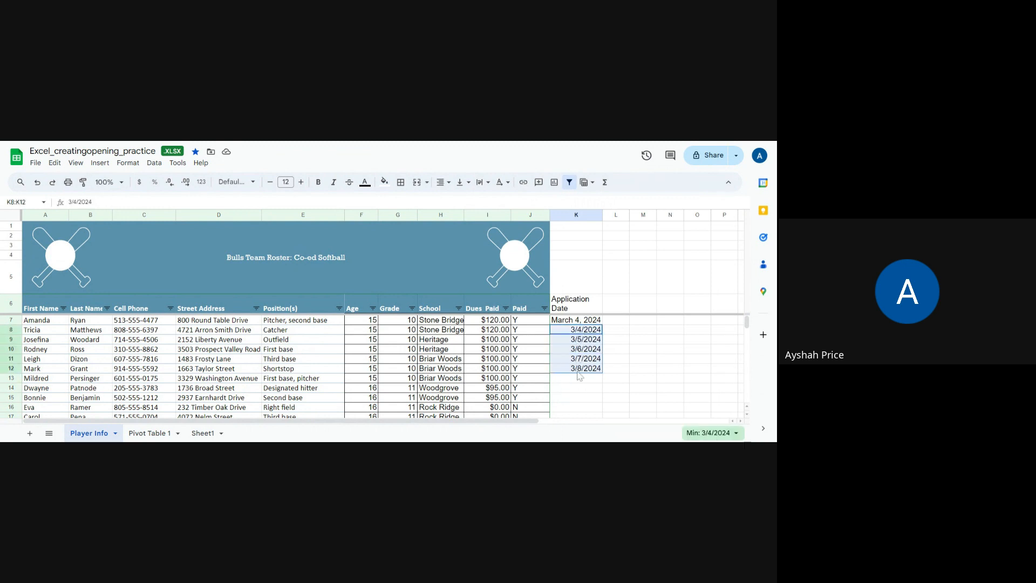
{"action": "right_click", "coordinate": [587, 368]}
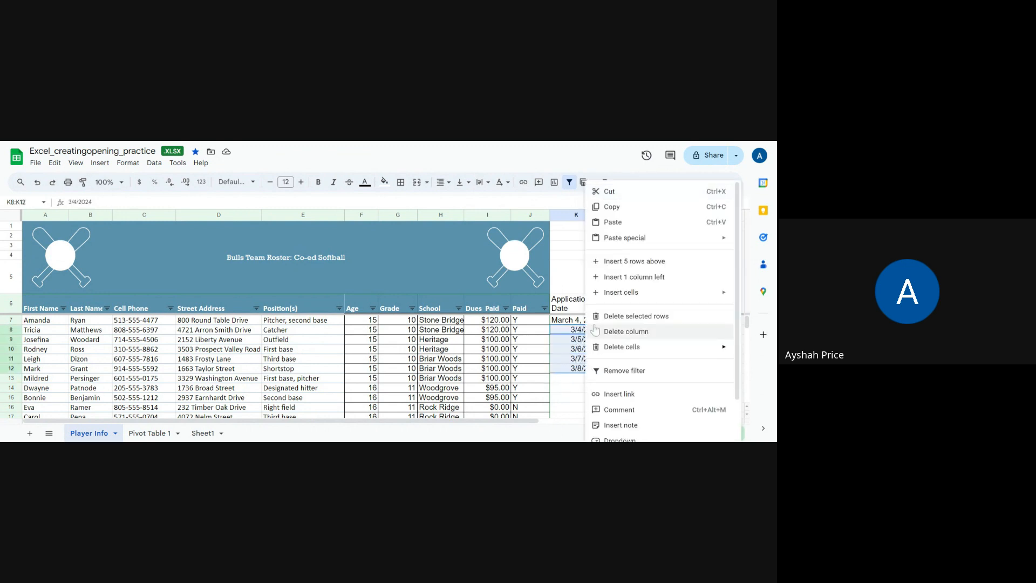
{"action": "left_click", "coordinate": [603, 207]}
{"action": "mouse_move", "coordinate": [587, 378]}
{"action": "left_mouse_down"}
{"action": "mouse_move", "coordinate": [583, 420]}
{"action": "mouse_move", "coordinate": [583, 394]}
{"action": "left_mouse_up"}
{"action": "key", "text": "ctrl+v"}
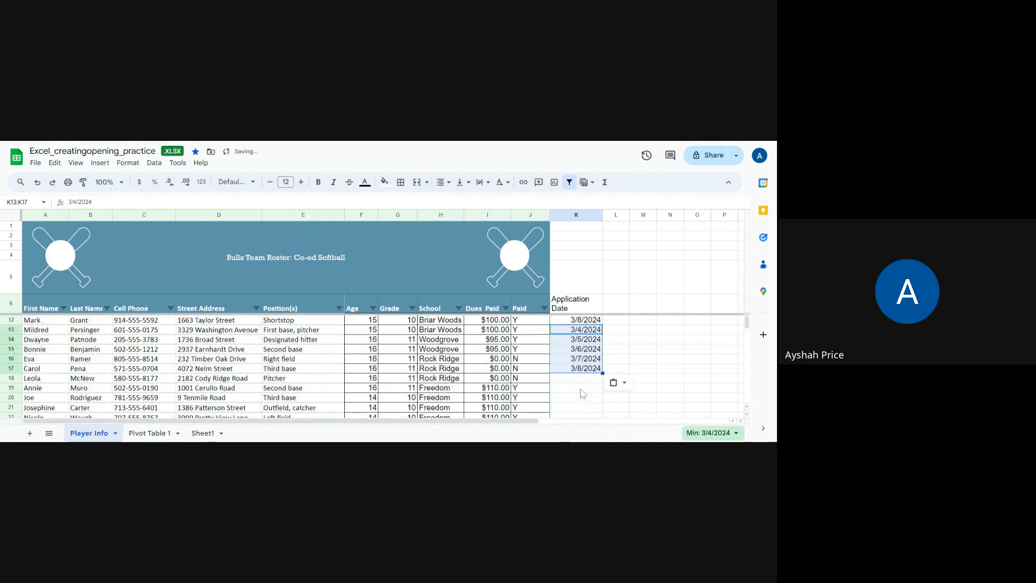
{"action": "left_click", "coordinate": [624, 352]}
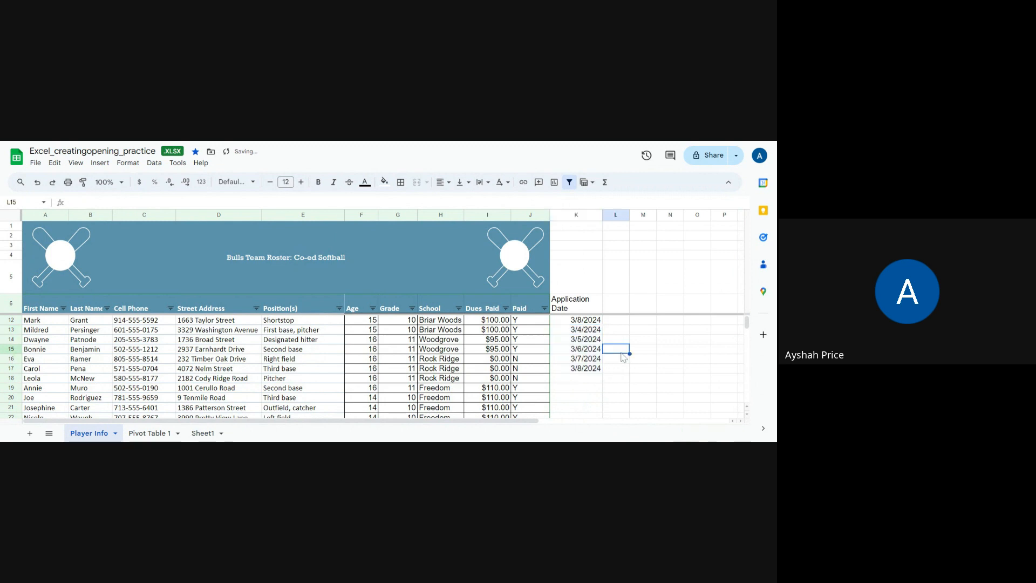
- Copy the dates in K8 through K12 again and paste them into K18 through K22
{"action": "scroll", "coordinate": [591, 346], "scroll_direction": "up", "scroll_amount": 2}
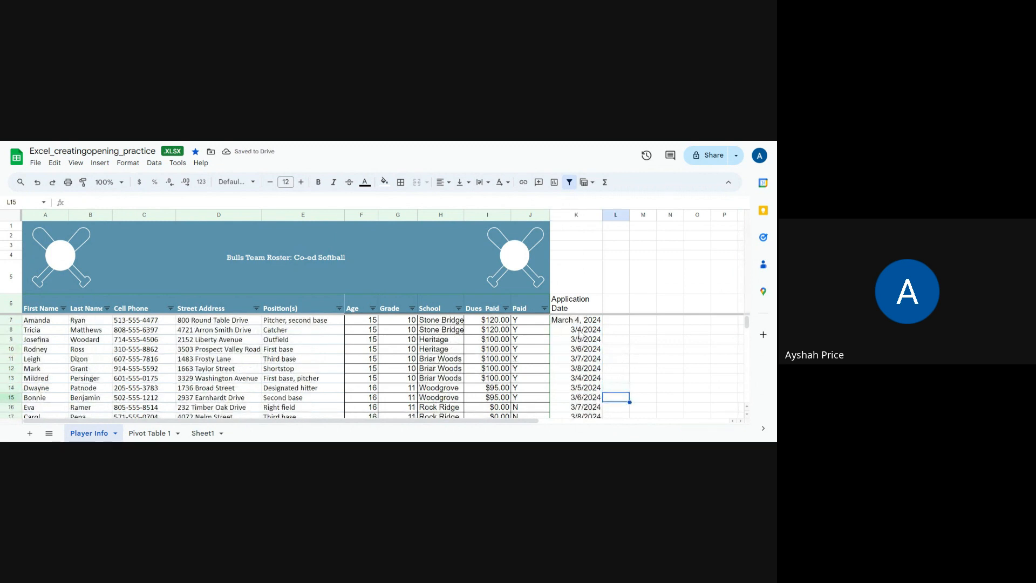
{"action": "left_click_drag", "start_coordinate": [580, 335], "coordinate": [583, 372]}
{"action": "right_click", "coordinate": [583, 371]}
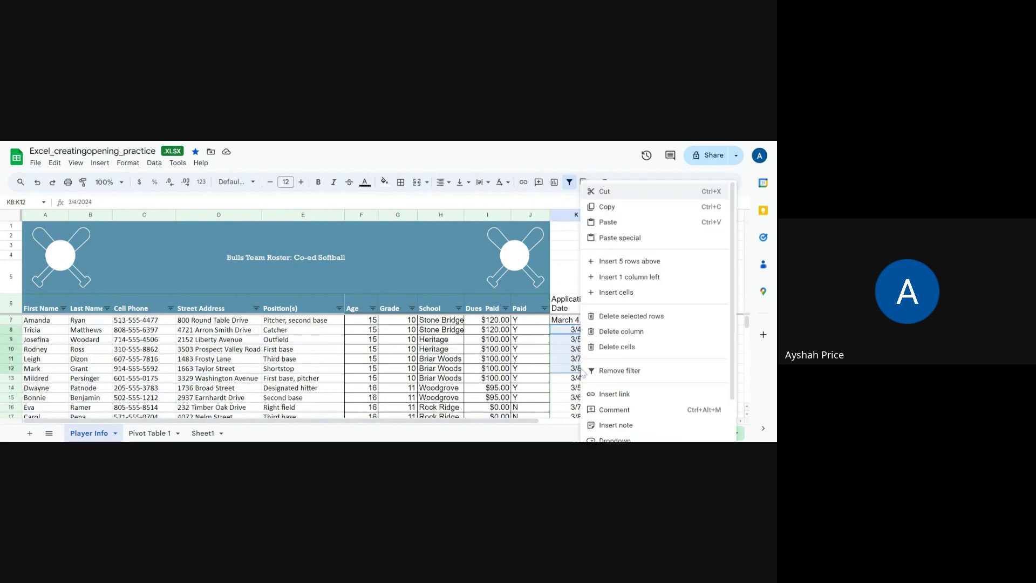
{"action": "left_click", "coordinate": [607, 207]}
{"action": "scroll", "coordinate": [583, 351], "scroll_direction": "down", "scroll_amount": 2}
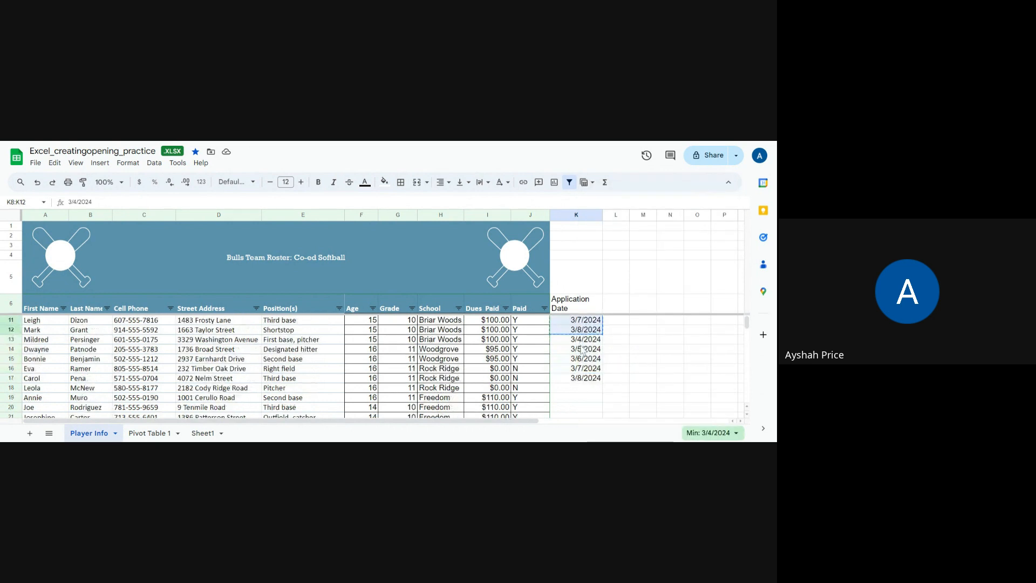
{"action": "scroll", "coordinate": [583, 351], "scroll_direction": "down", "scroll_amount": 2}
{"action": "left_click_drag", "start_coordinate": [581, 350], "coordinate": [578, 393]}
{"action": "key", "text": "ctrl+v"}
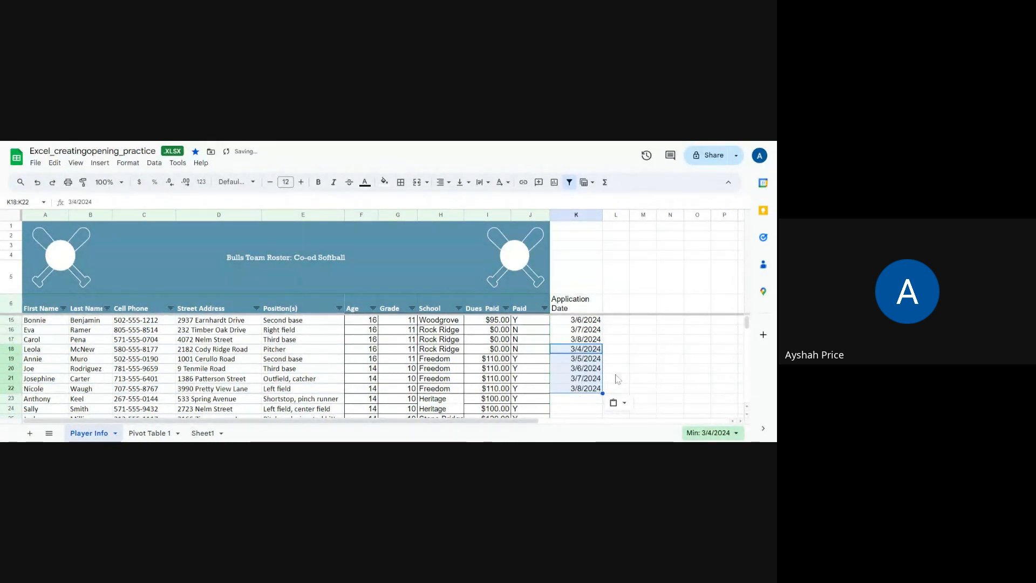
{"action": "left_click", "coordinate": [618, 378]}
- Copy the dates in K18 through K22 and paste them into K23 through K27
{"action": "left_click_drag", "start_coordinate": [588, 349], "coordinate": [580, 387]}
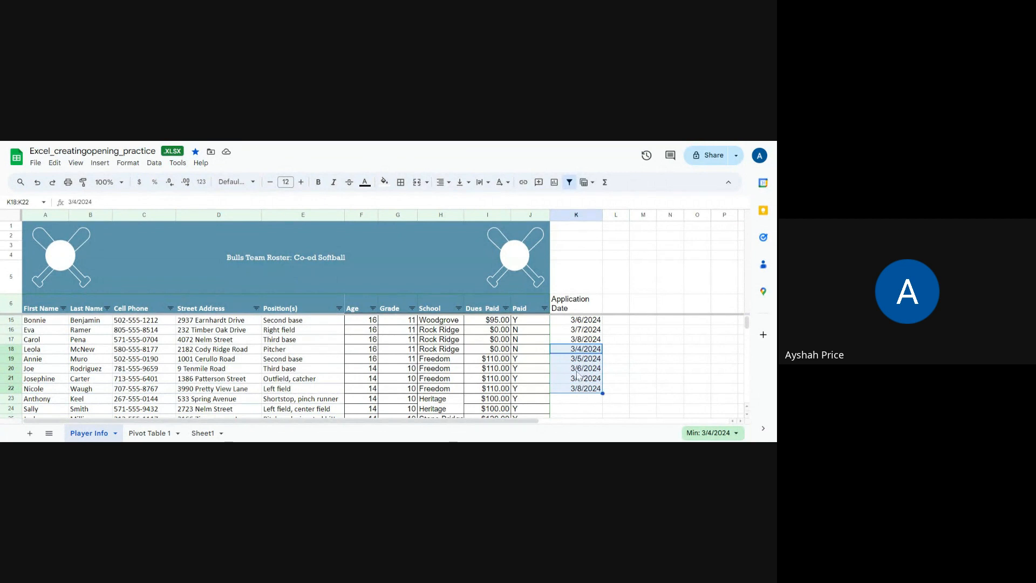
{"action": "right_click", "coordinate": [577, 375]}
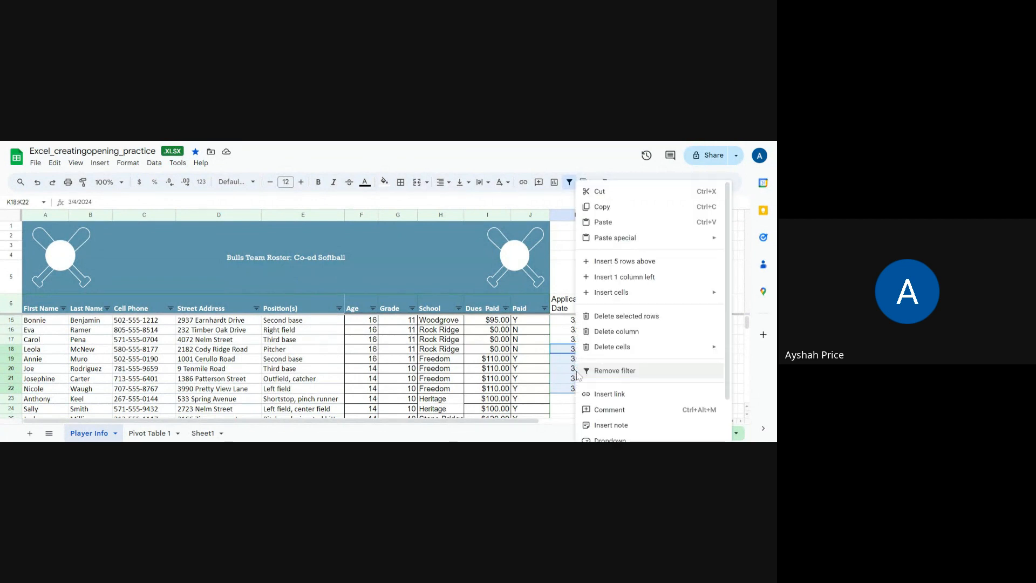
{"action": "left_click", "coordinate": [600, 207]}
{"action": "scroll", "coordinate": [594, 383], "scroll_direction": "down", "scroll_amount": 2}
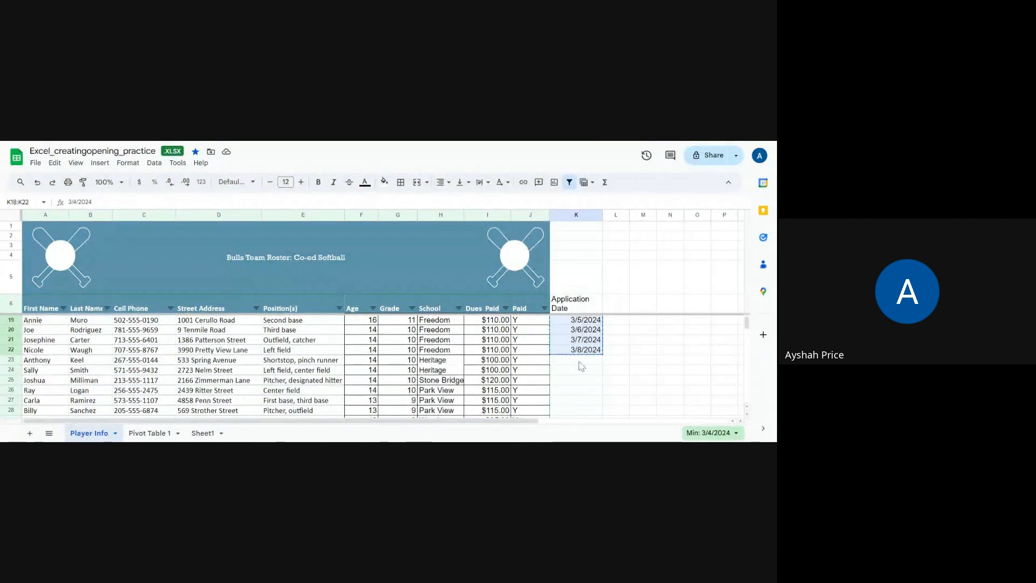
{"action": "left_click_drag", "start_coordinate": [577, 359], "coordinate": [581, 413]}
{"action": "left_click", "coordinate": [625, 383]}
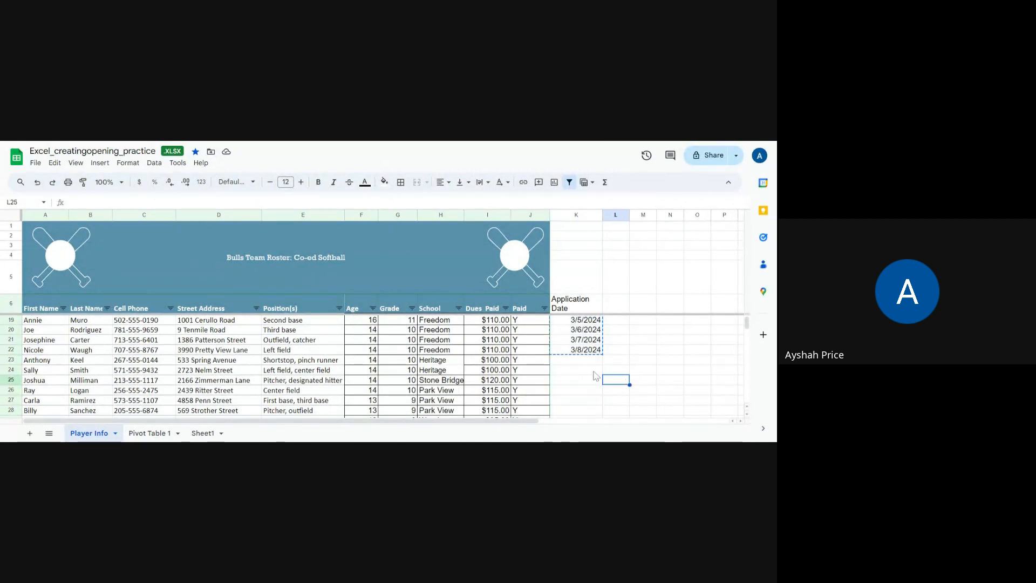
{"action": "left_click", "coordinate": [592, 362]}
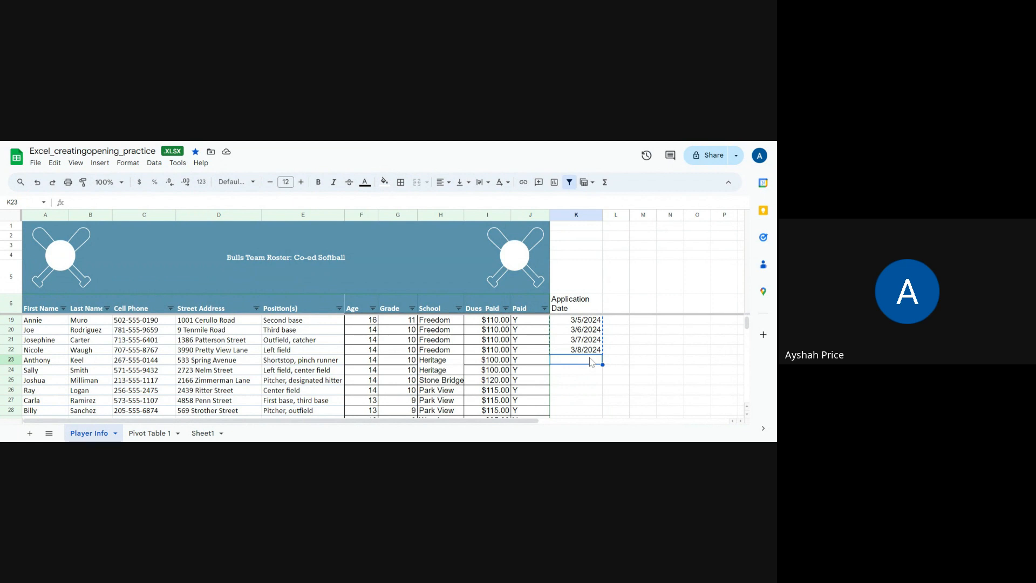
{"action": "key", "text": "ctrl+v"}
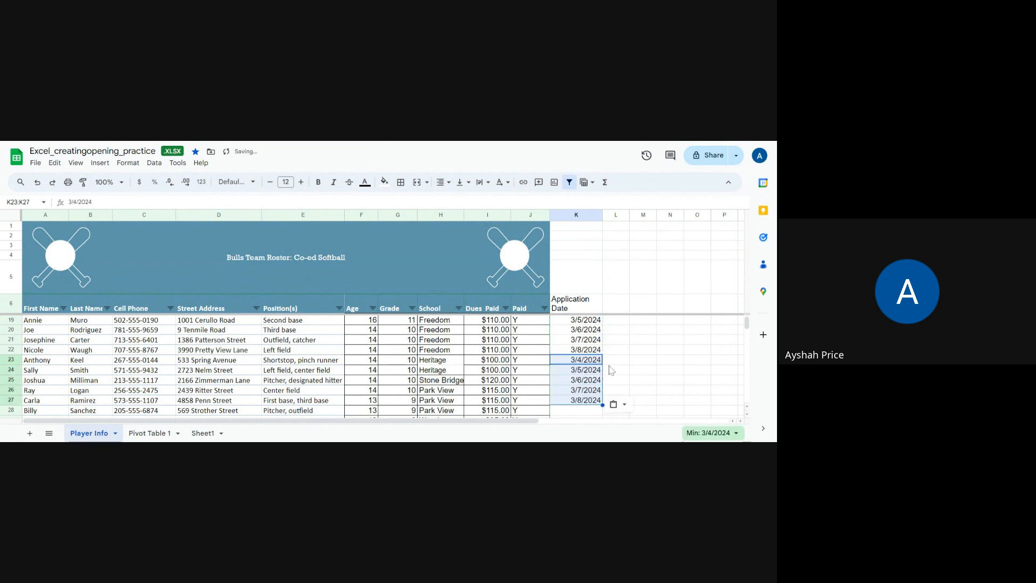
- Paste the same 3/4/2024 to 3/8/2024 date sequence into cells K28 through K32
{"action": "right_click", "coordinate": [598, 360]}
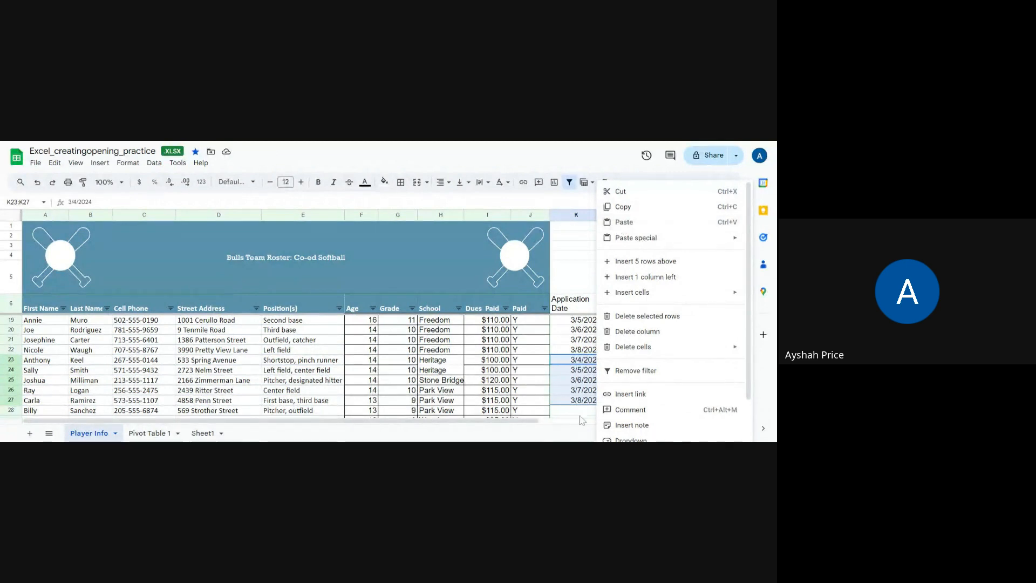
{"action": "left_click", "coordinate": [569, 413]}
{"action": "scroll", "coordinate": [568, 414], "scroll_direction": "down", "scroll_amount": 2}
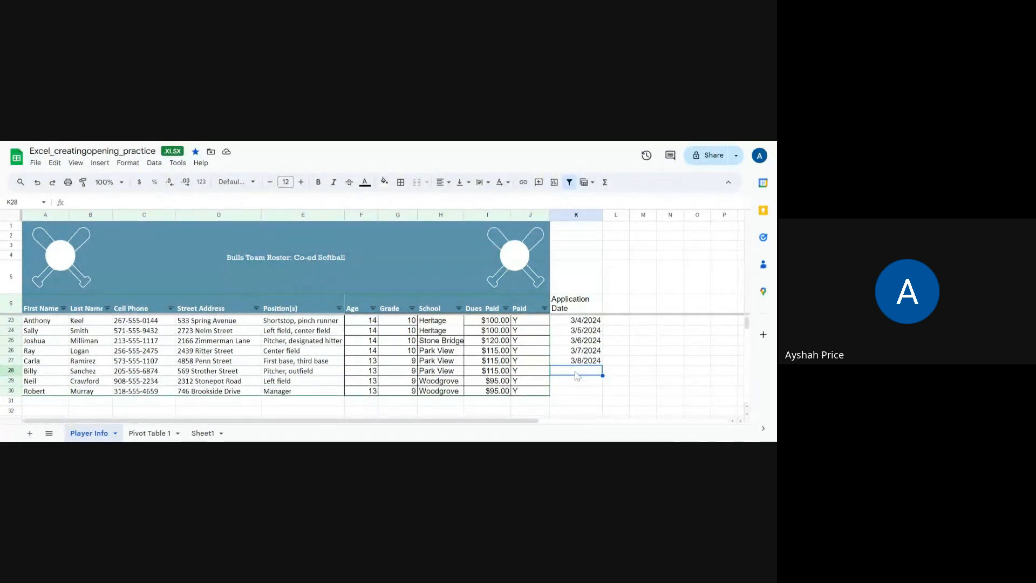
{"action": "key", "text": "ctrl+v"}
{"action": "left_click", "coordinate": [664, 341]}
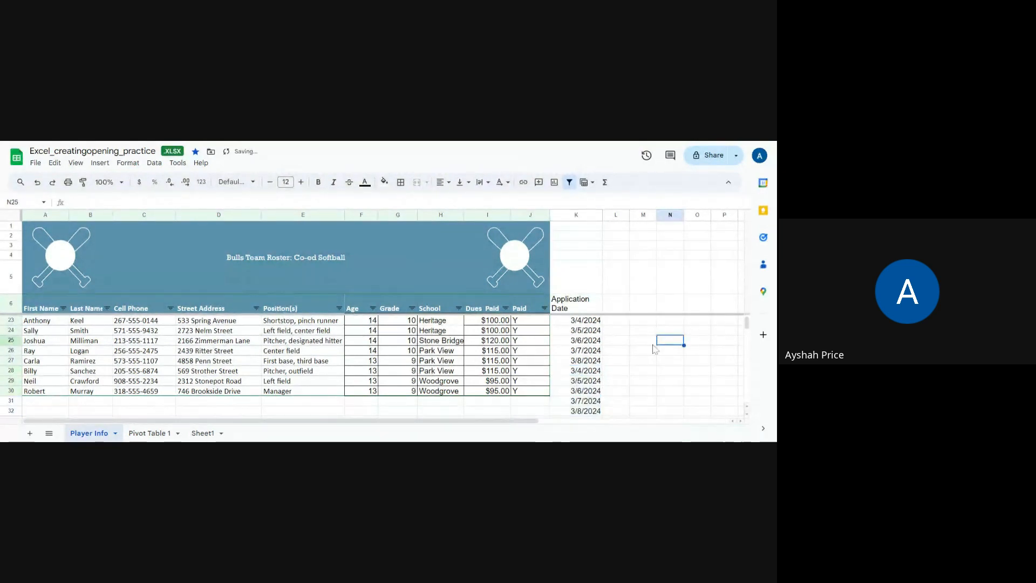
- Clear the extra dates in K31 and K32 below the last roster row
{"action": "left_click_drag", "start_coordinate": [587, 401], "coordinate": [587, 412]}
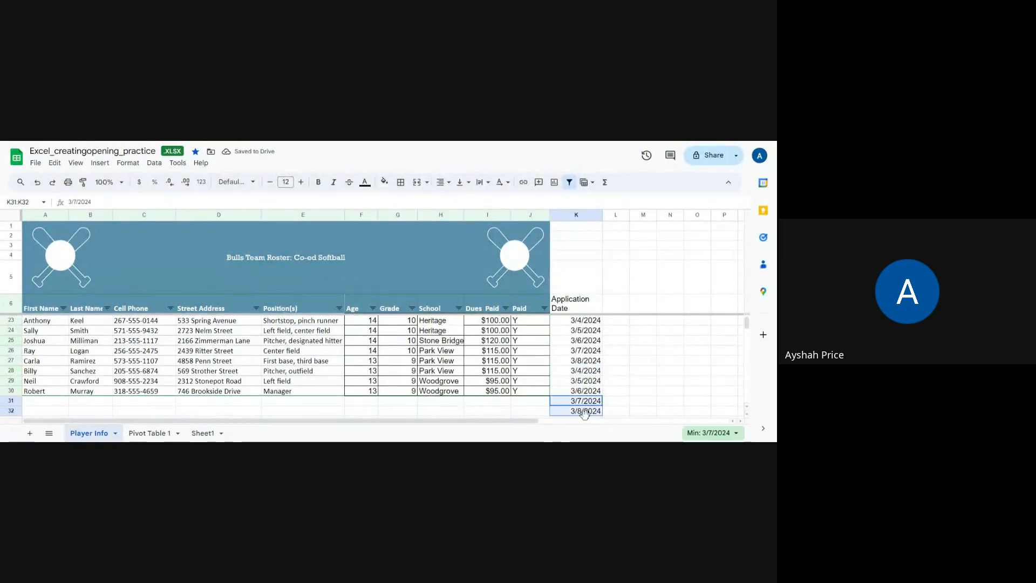
{"action": "key", "text": "Delete"}
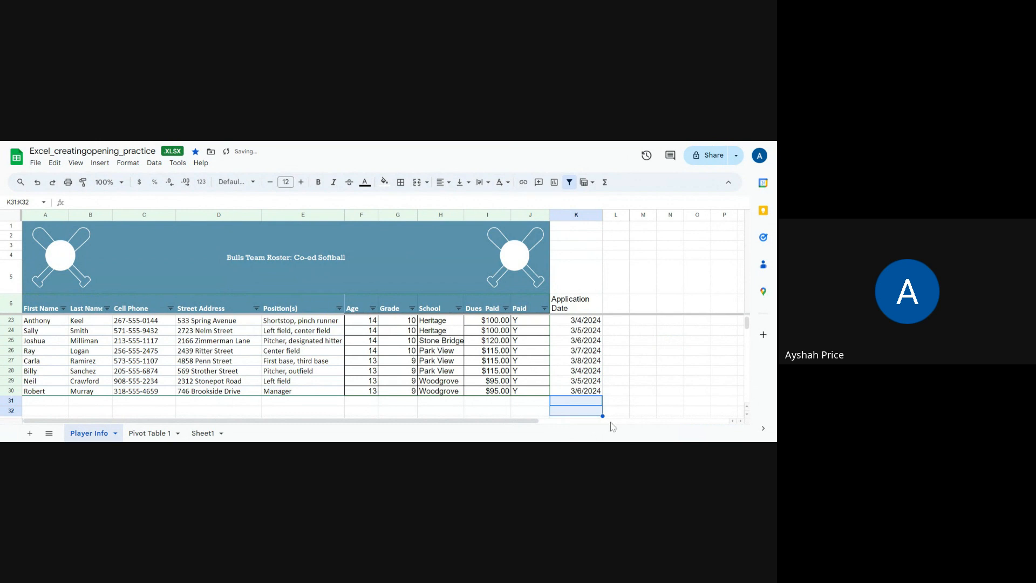
{"action": "left_click", "coordinate": [634, 371]}
- Apply the Date number format to the first application date in cell K7
{"action": "scroll", "coordinate": [618, 386], "scroll_direction": "up", "scroll_amount": 5}
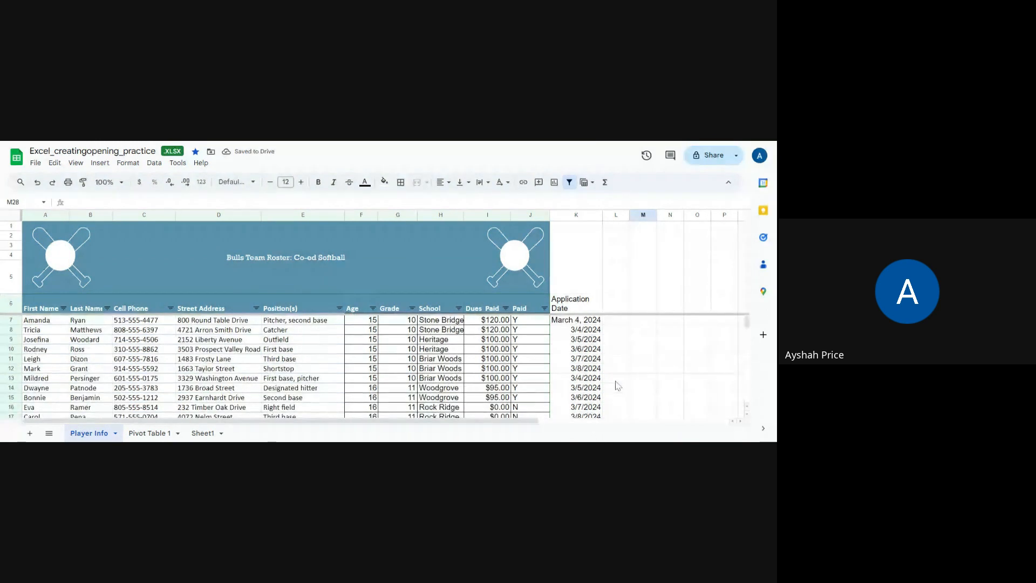
{"action": "left_click", "coordinate": [589, 322]}
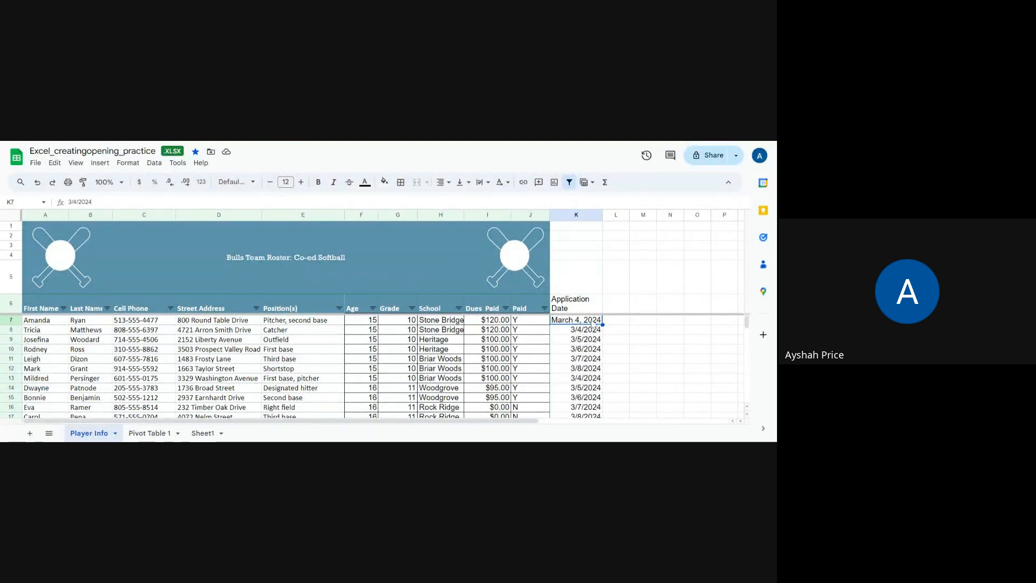
{"action": "left_click", "coordinate": [252, 182]}
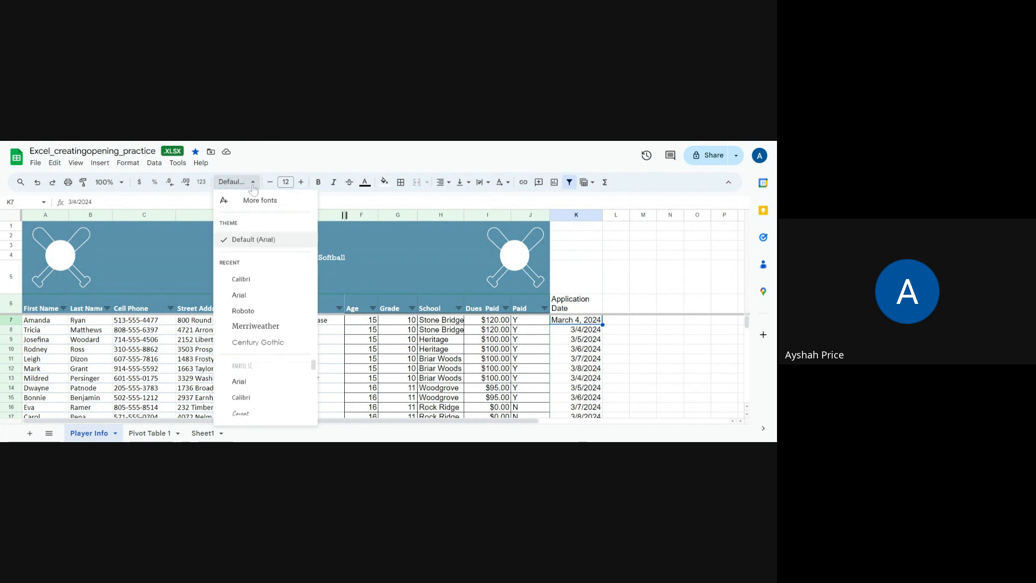
{"action": "right_click", "coordinate": [585, 323]}
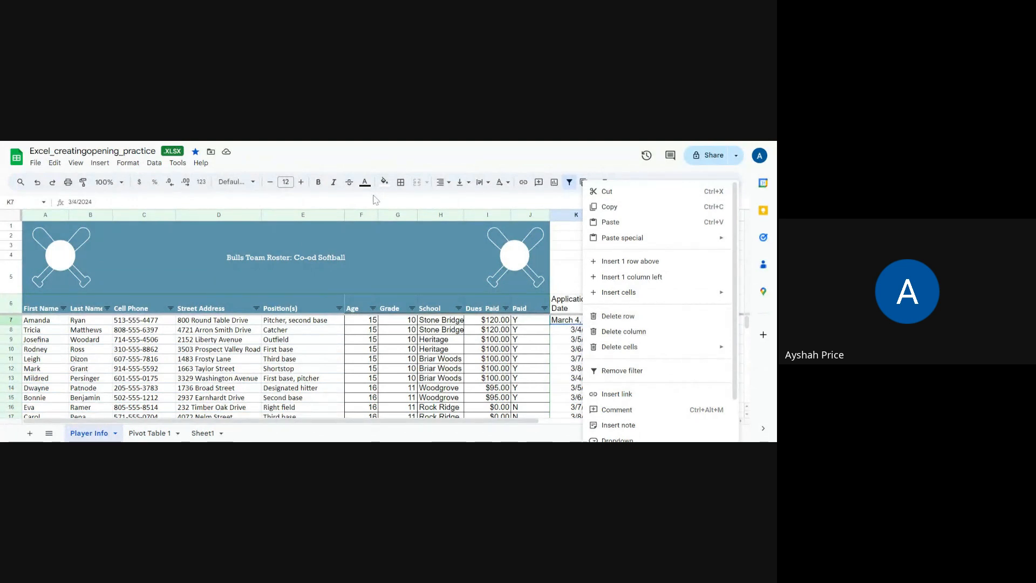
{"action": "left_click", "coordinate": [130, 163]}
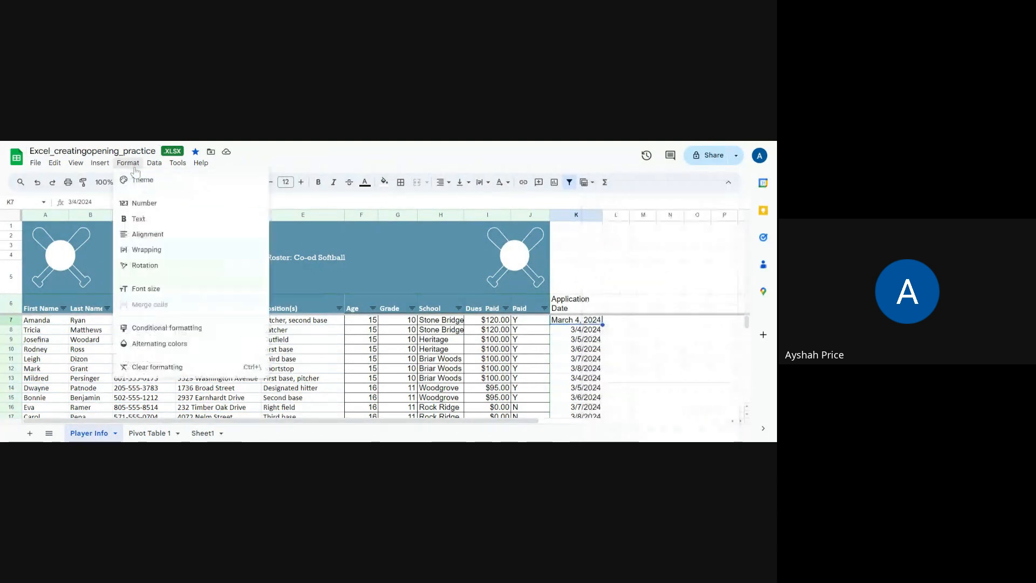
{"action": "mouse_move", "coordinate": [143, 207]}
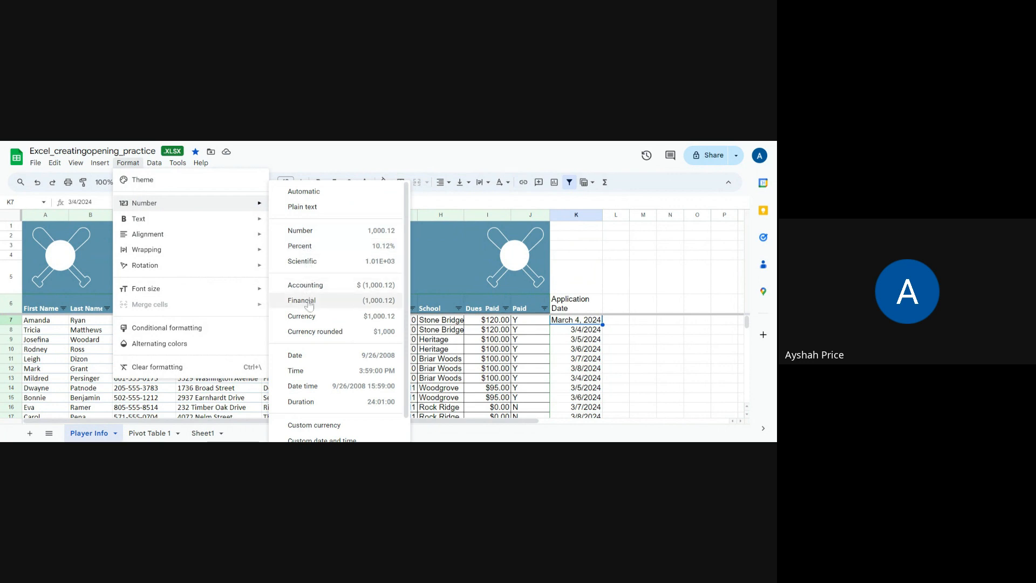
{"action": "left_click", "coordinate": [309, 362]}
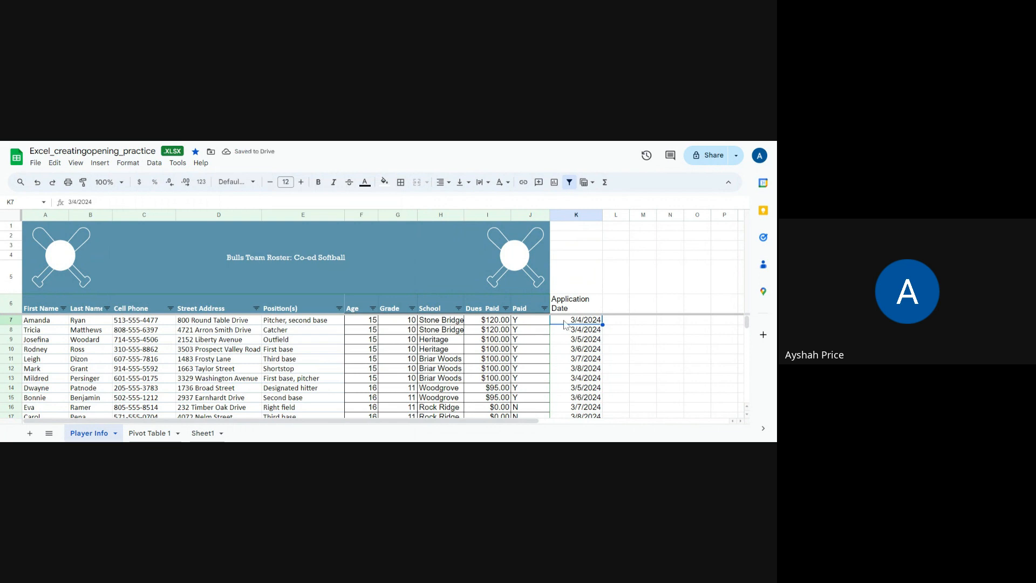
- Examine the custom number formats available for cell K7 and close the list without applying one
{"action": "left_click", "coordinate": [128, 162]}
{"action": "mouse_move", "coordinate": [171, 296]}
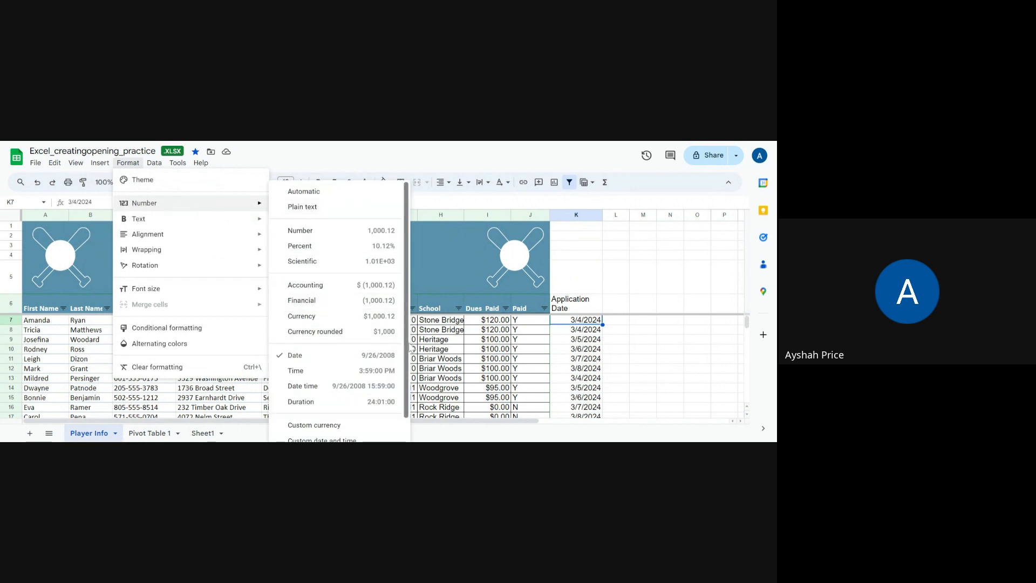
{"action": "left_click_drag", "start_coordinate": [405, 346], "coordinate": [410, 378]}
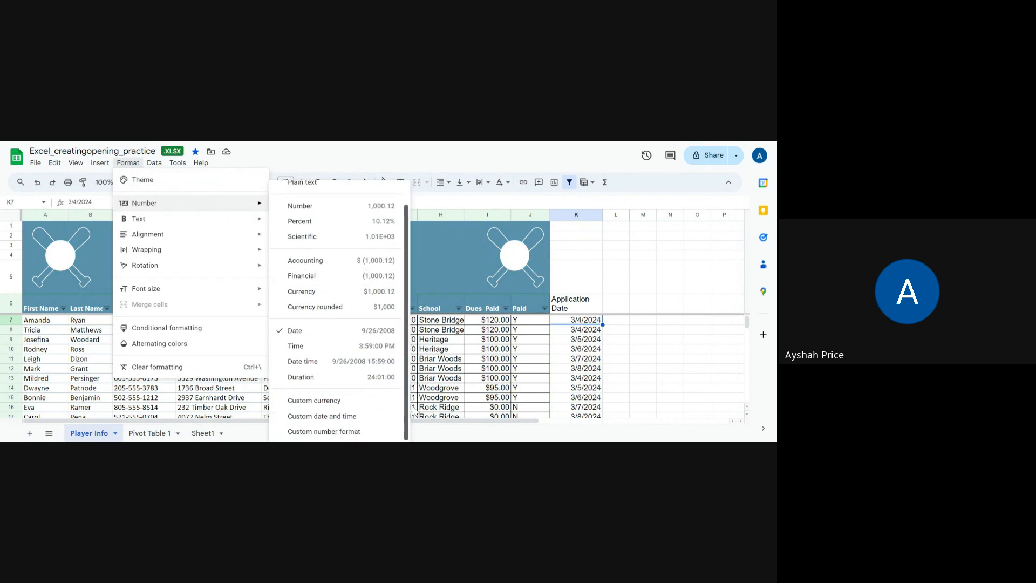
{"action": "left_click", "coordinate": [349, 431]}
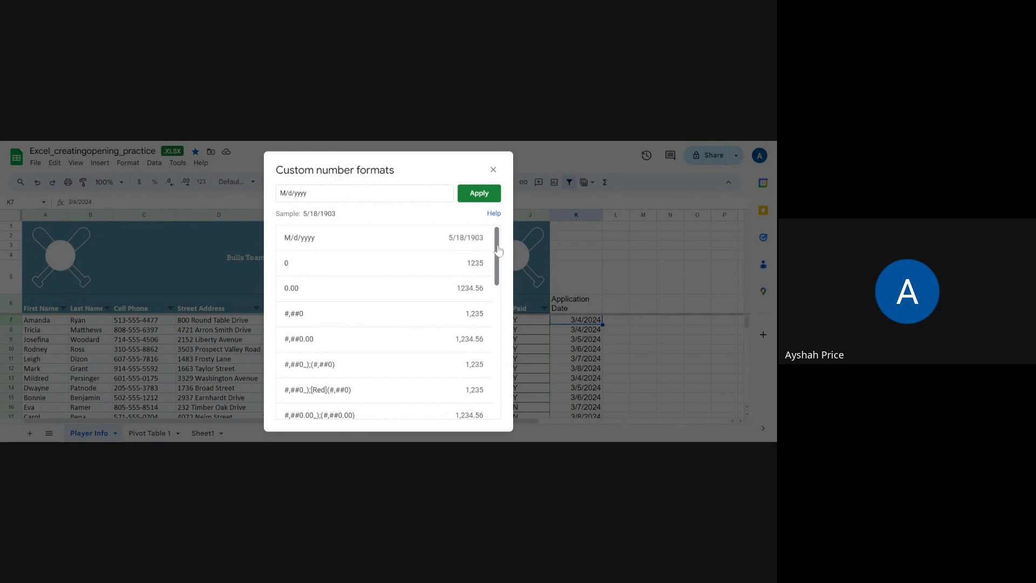
{"action": "left_click_drag", "start_coordinate": [496, 251], "coordinate": [499, 345]}
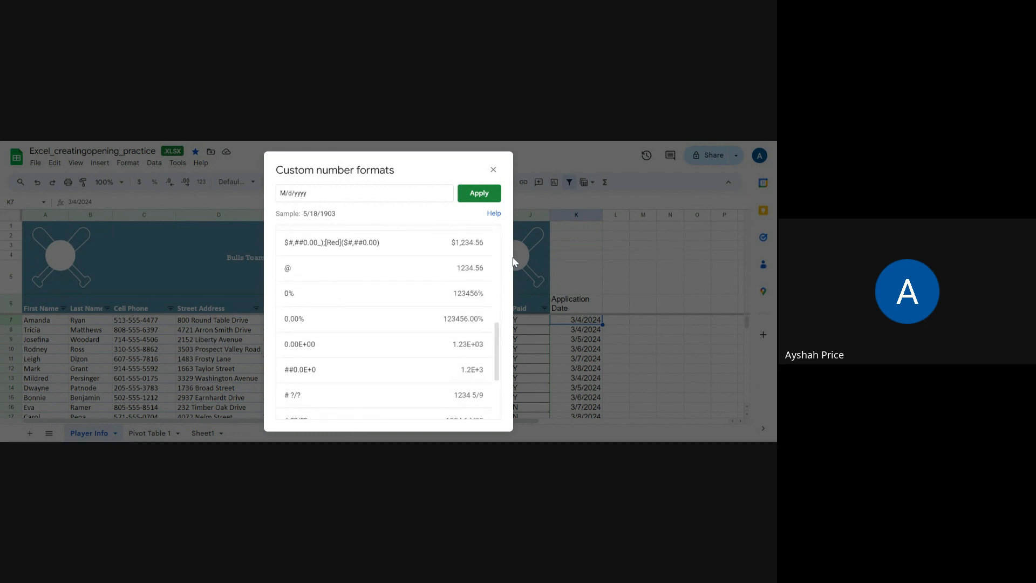
{"action": "left_click", "coordinate": [493, 169]}
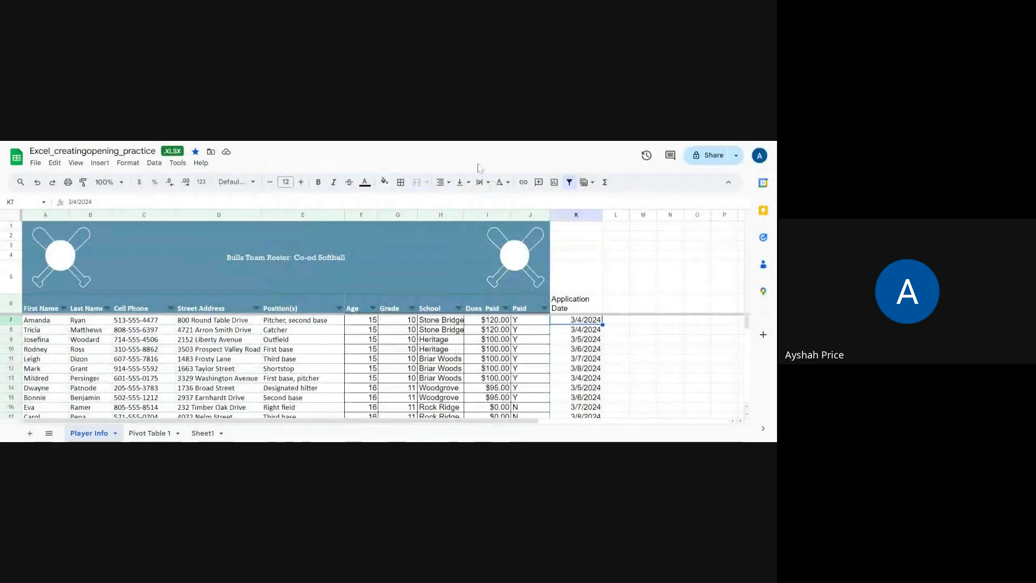
- Review the text wrapping options for cell K7 and close the list without applying one
{"action": "left_click", "coordinate": [129, 163]}
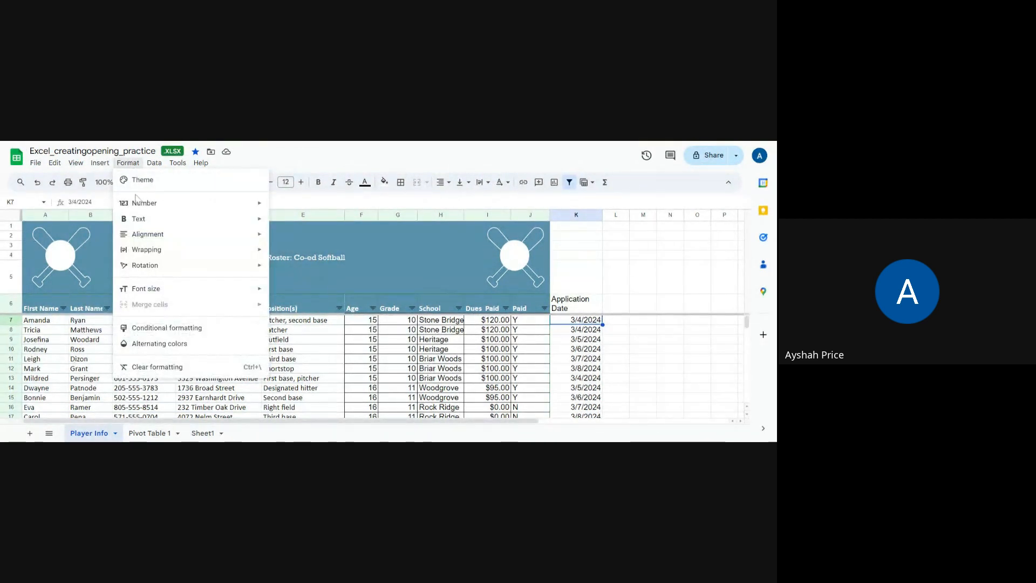
{"action": "mouse_move", "coordinate": [160, 250]}
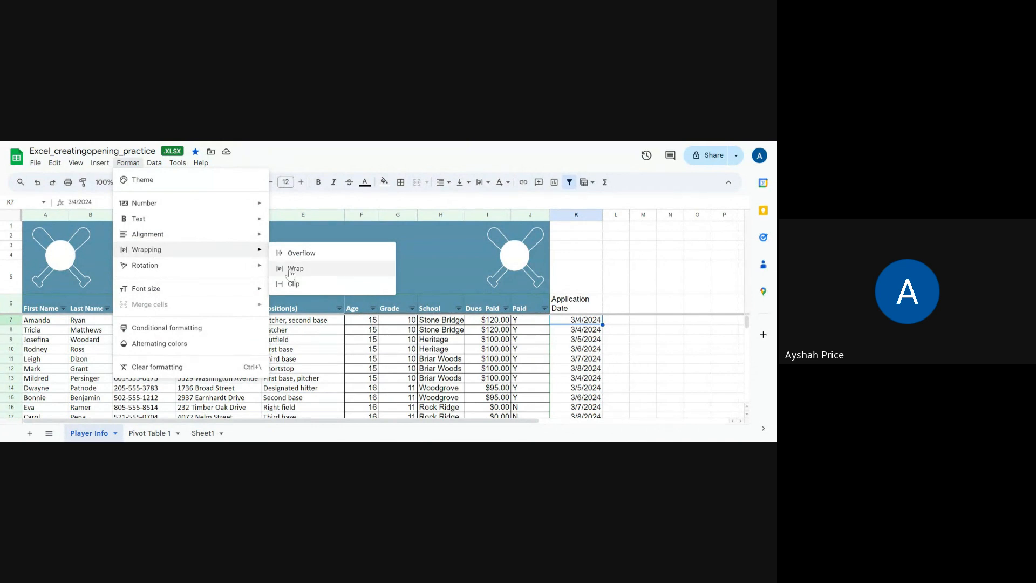
{"action": "left_click", "coordinate": [632, 381]}
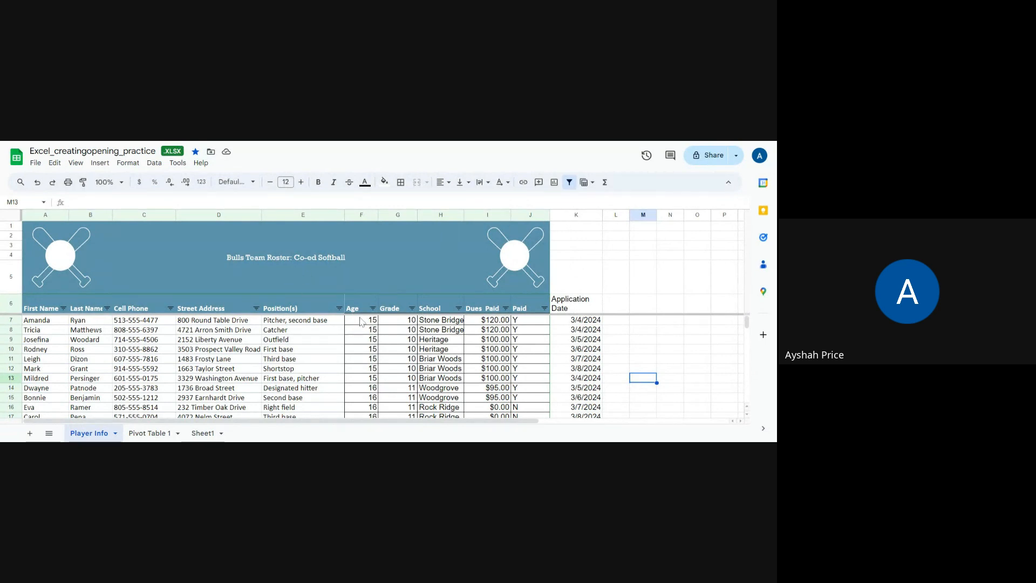
- Center-align the contents of columns F through K horizontally
{"action": "left_click_drag", "start_coordinate": [364, 218], "coordinate": [576, 218]}
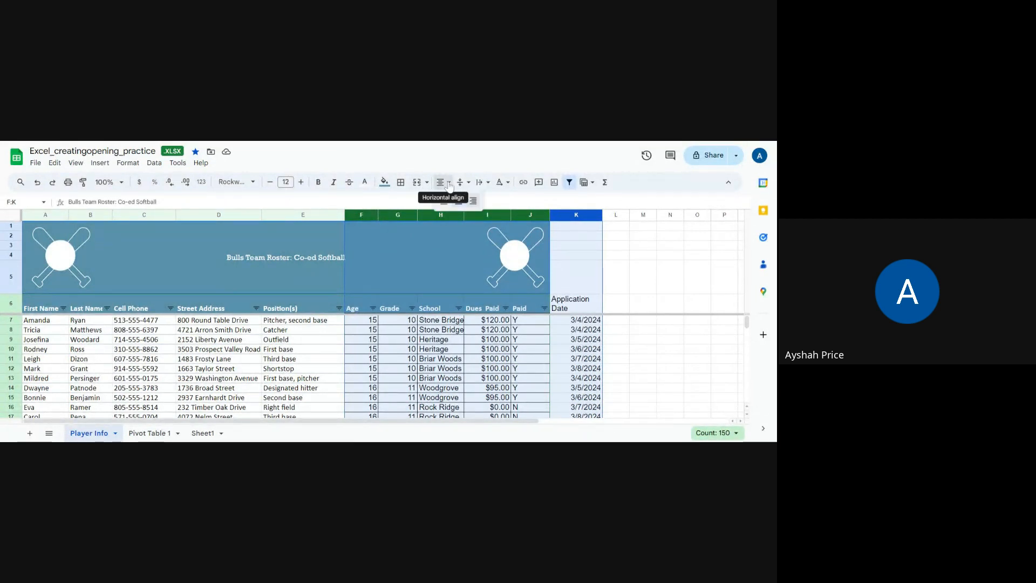
{"action": "left_click", "coordinate": [442, 183]}
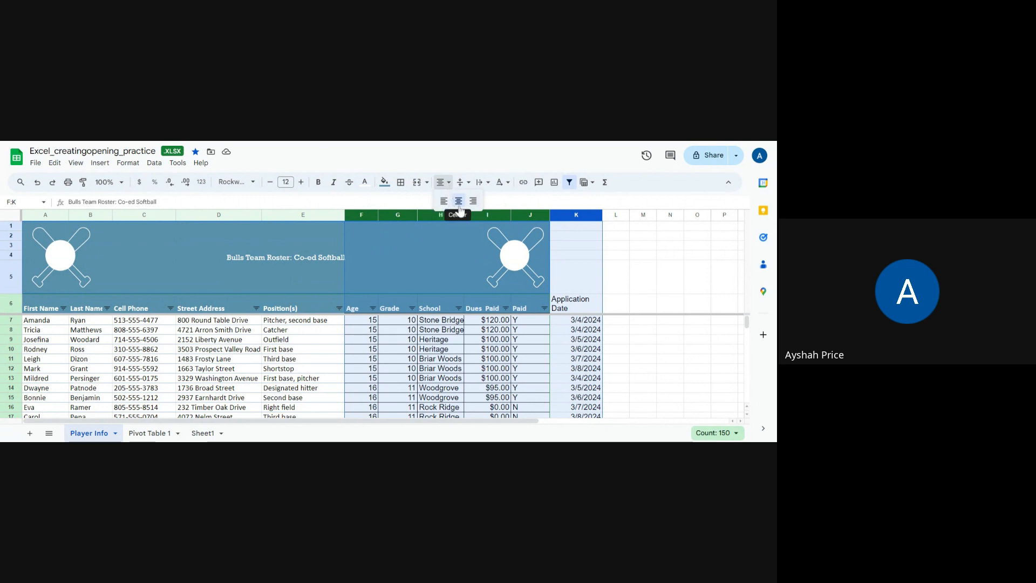
{"action": "left_click", "coordinate": [460, 207]}
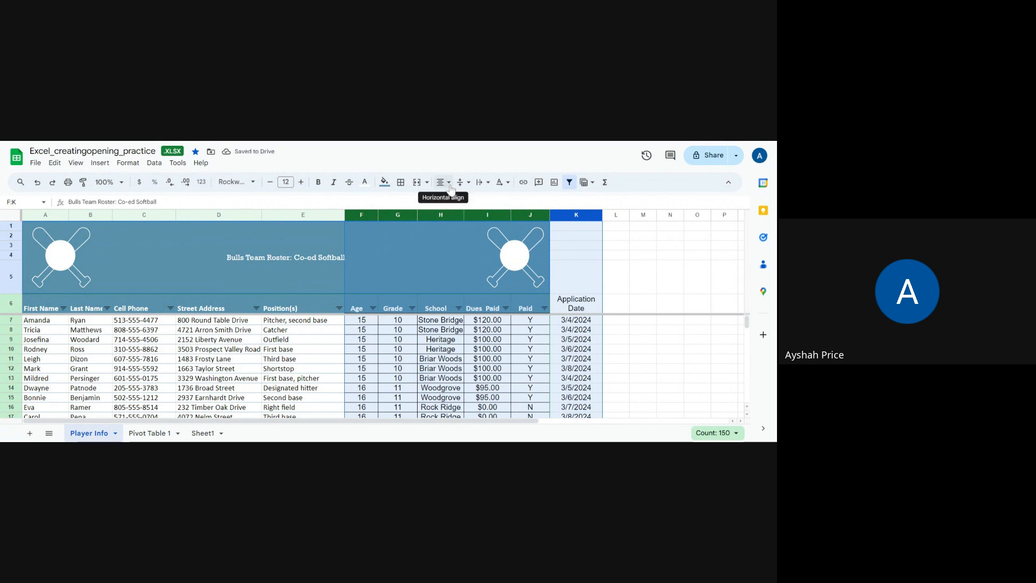
- Try left alignment and right alignment on columns F through K
{"action": "left_click", "coordinate": [450, 187]}
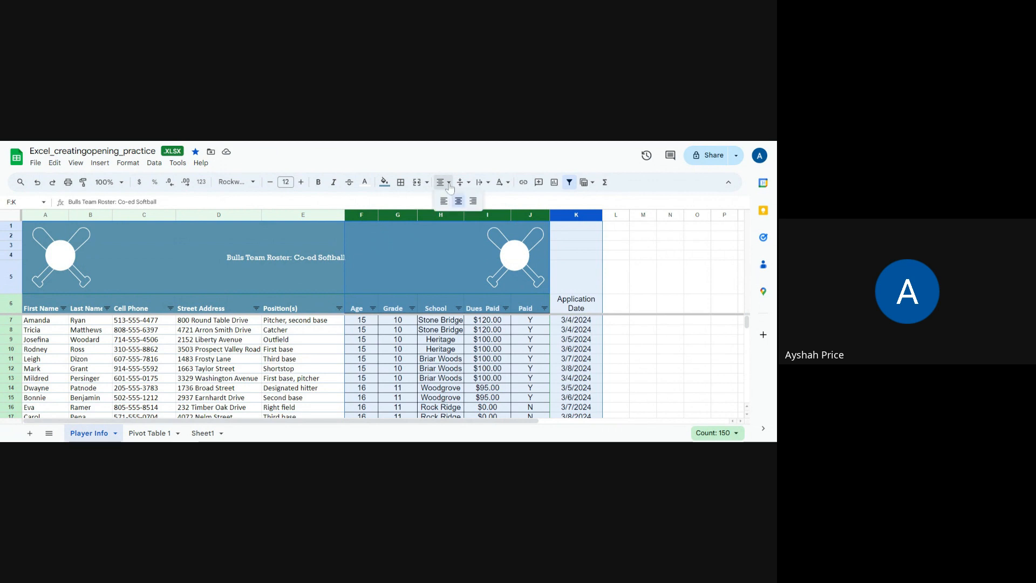
{"action": "left_click", "coordinate": [443, 202]}
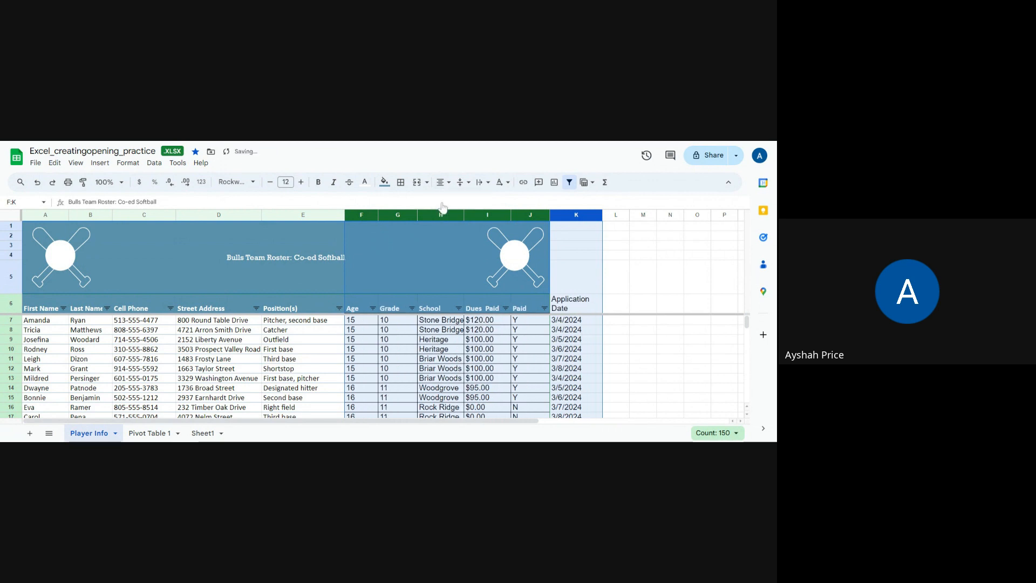
{"action": "left_click", "coordinate": [441, 182]}
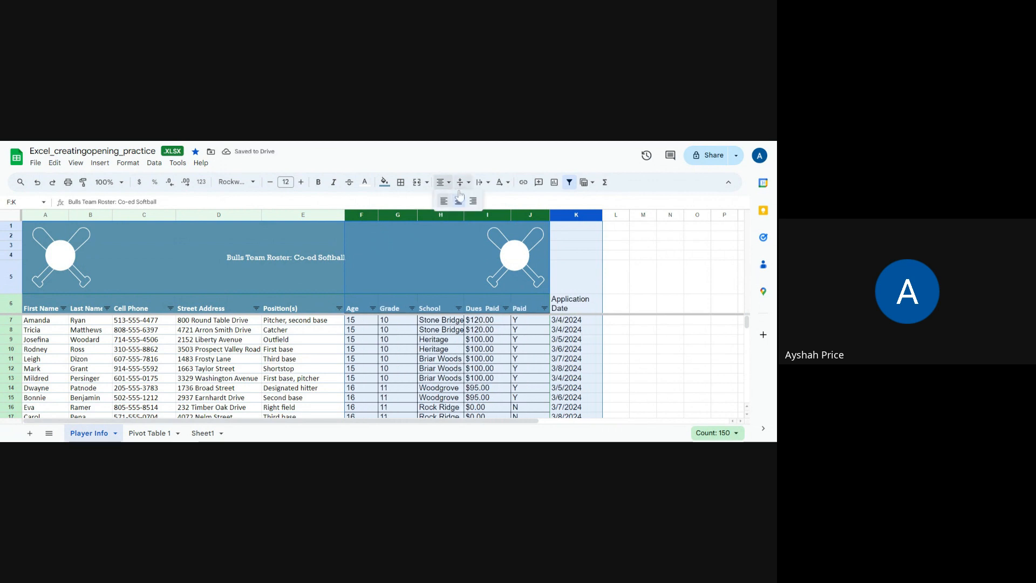
{"action": "left_click", "coordinate": [474, 201]}
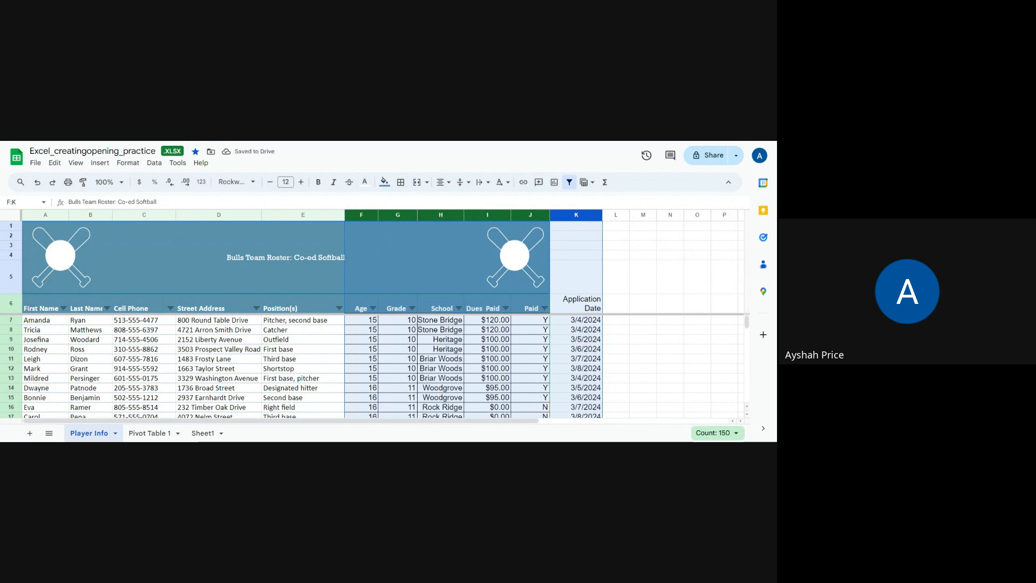
- Set columns F through K back to centered horizontal alignment and deselect them
{"action": "left_click", "coordinate": [442, 183]}
{"action": "left_click", "coordinate": [458, 202]}
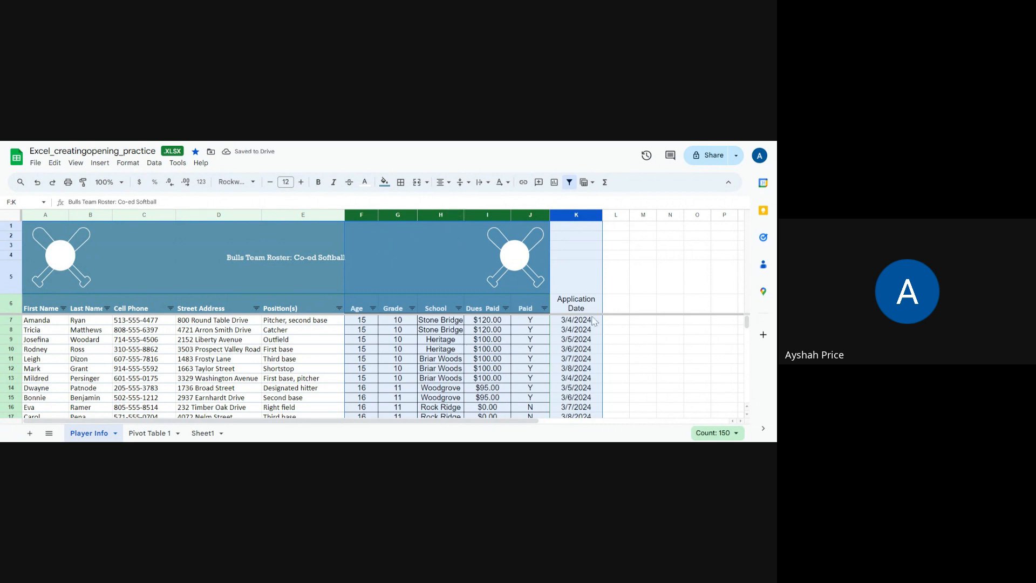
{"action": "left_click", "coordinate": [643, 330]}
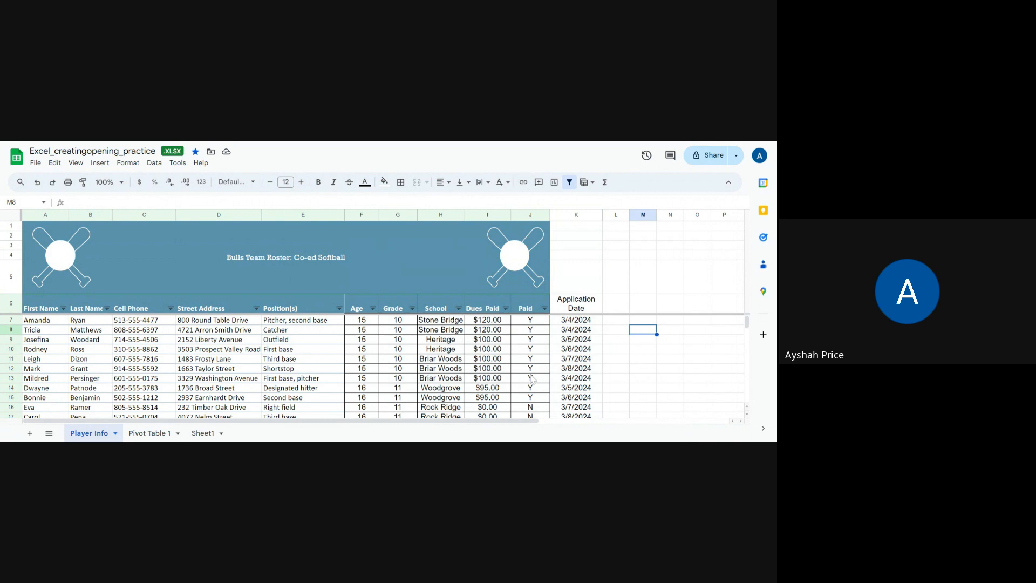
- Try to total the Dues Paid column in cell I31 with the formula =I7:I30, and undo the entry
{"action": "scroll", "coordinate": [533, 377], "scroll_direction": "down", "scroll_amount": 5}
{"action": "scroll", "coordinate": [624, 393], "scroll_direction": "up", "scroll_amount": 5}
{"action": "left_click", "coordinate": [485, 322]}
{"action": "scroll", "coordinate": [494, 378], "scroll_direction": "down", "scroll_amount": 5}
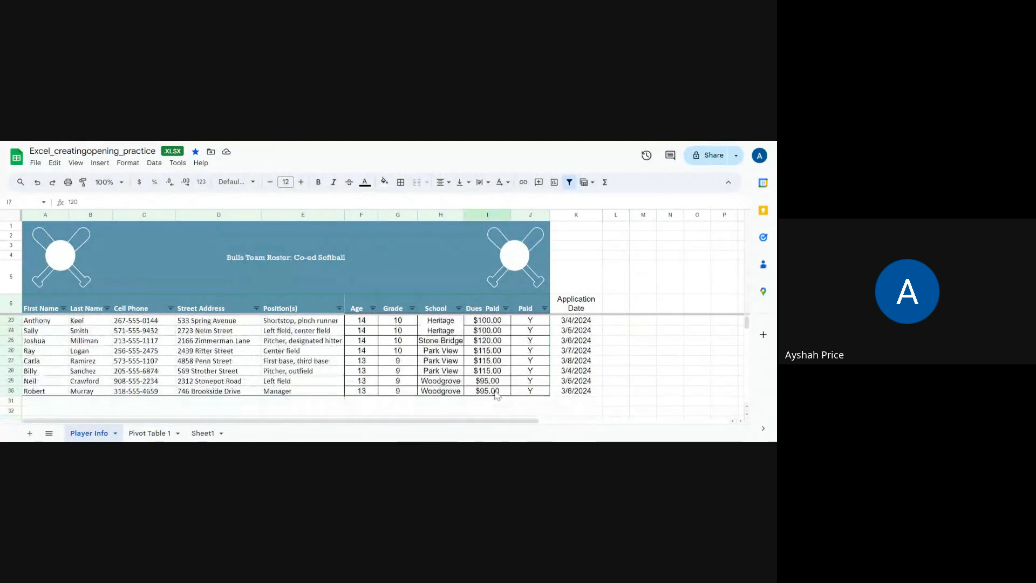
{"action": "left_click", "coordinate": [497, 402]}
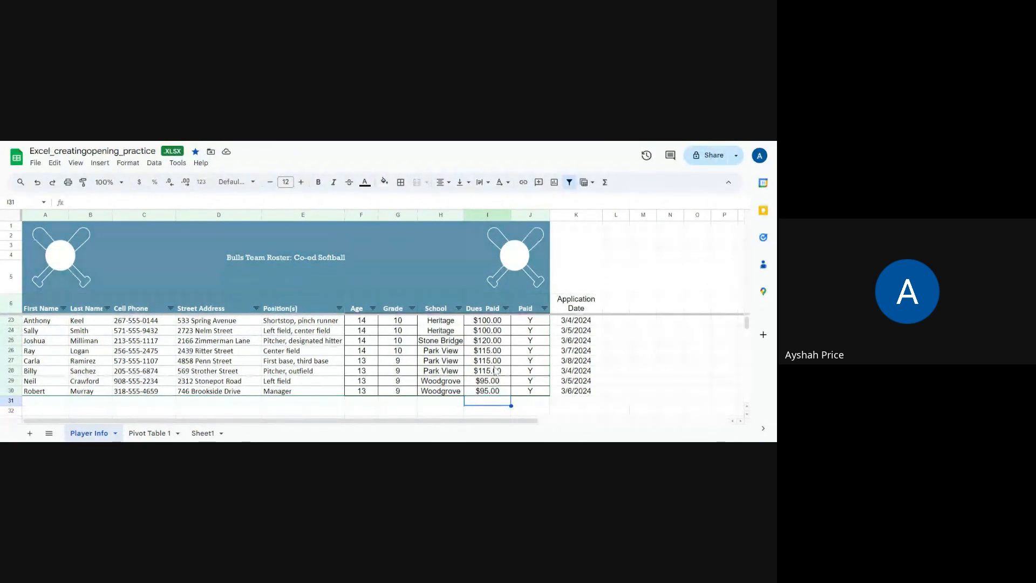
{"action": "scroll", "coordinate": [496, 367], "scroll_direction": "up", "scroll_amount": 5}
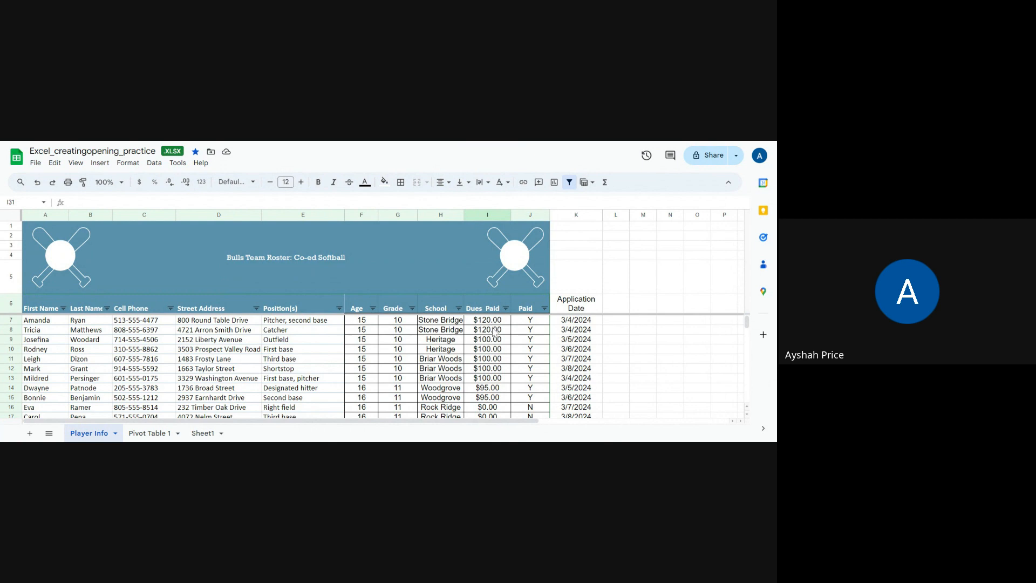
{"action": "scroll", "coordinate": [497, 336], "scroll_direction": "down", "scroll_amount": 5}
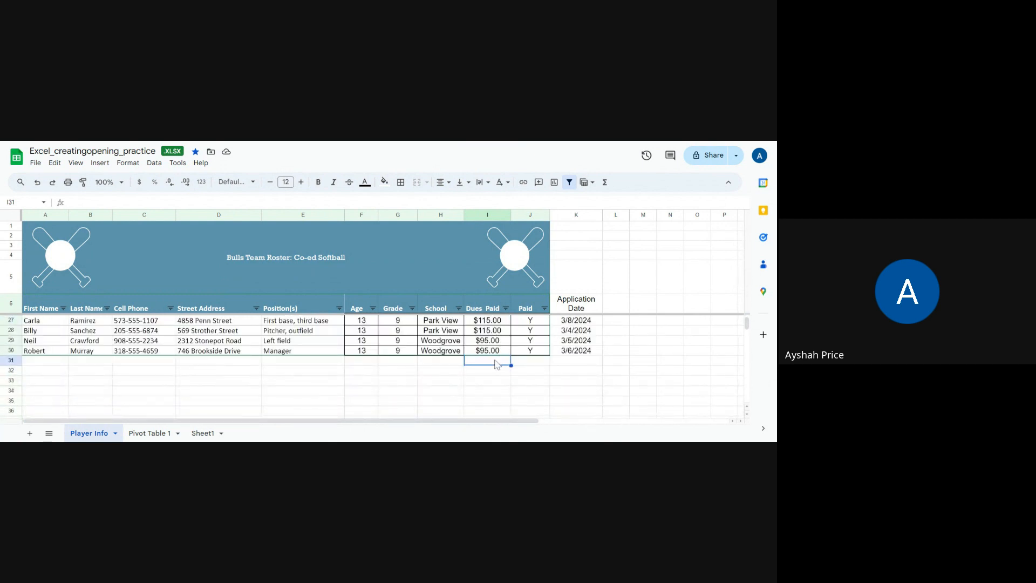
{"action": "type", "text": "="}
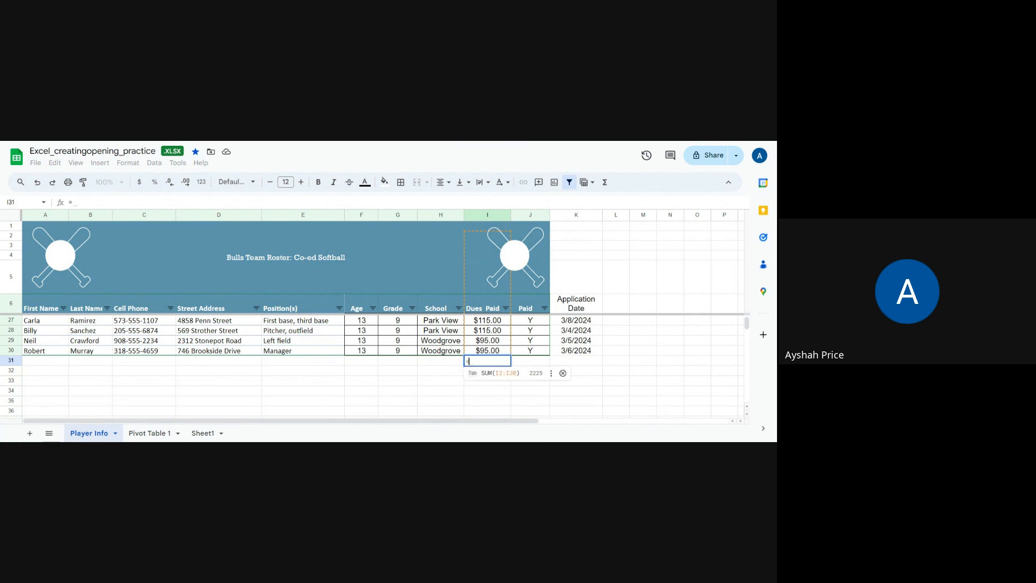
{"action": "scroll", "coordinate": [489, 352], "scroll_direction": "up", "scroll_amount": 6}
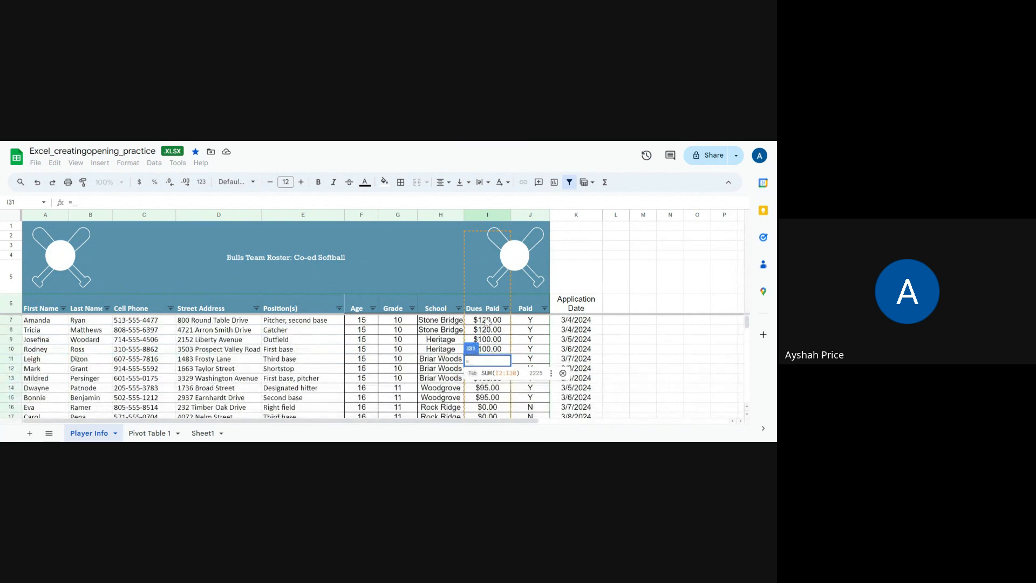
{"action": "left_click_drag", "start_coordinate": [487, 324], "coordinate": [482, 401]}
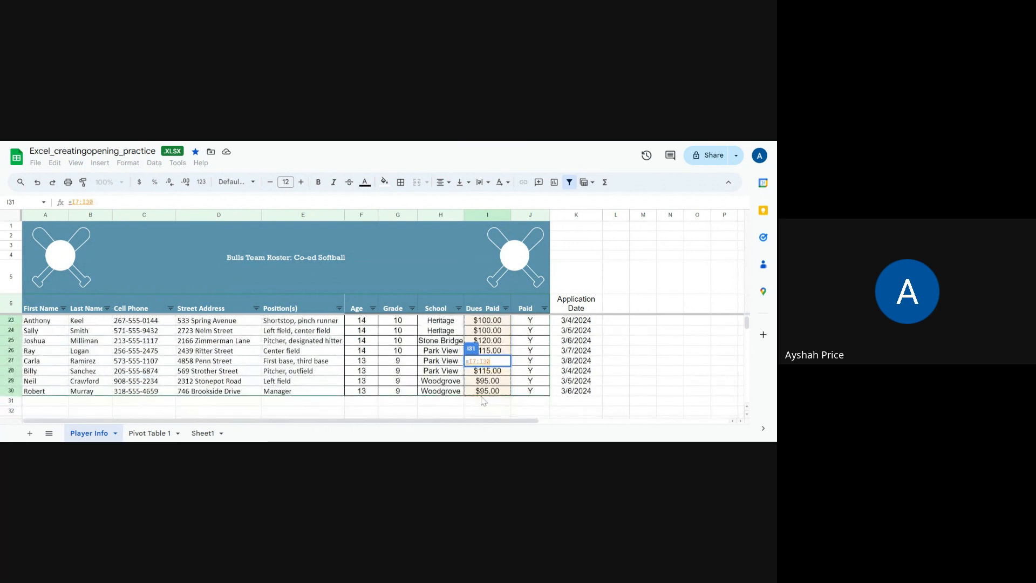
{"action": "key", "text": "Return"}
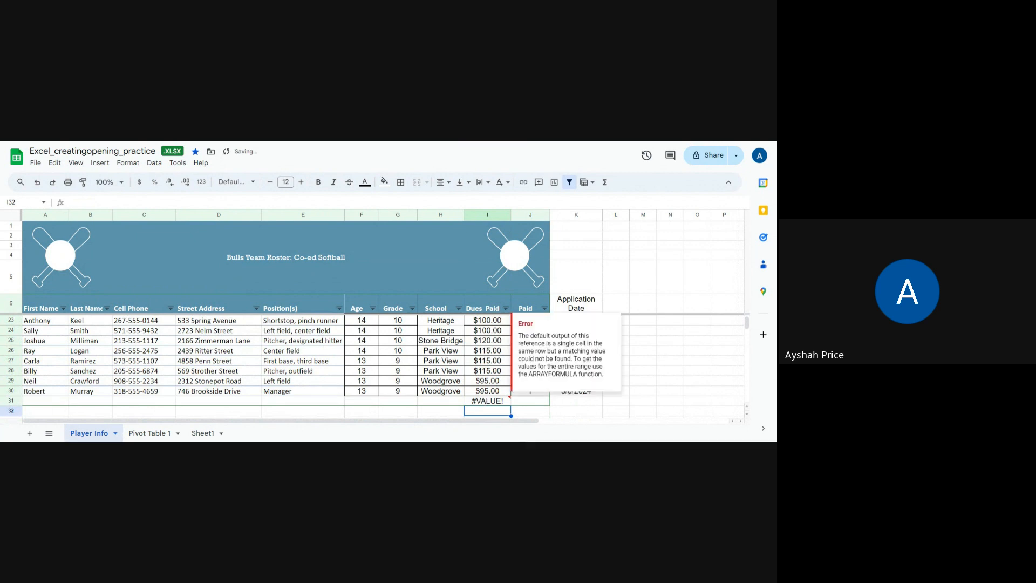
{"action": "left_click", "coordinate": [480, 402]}
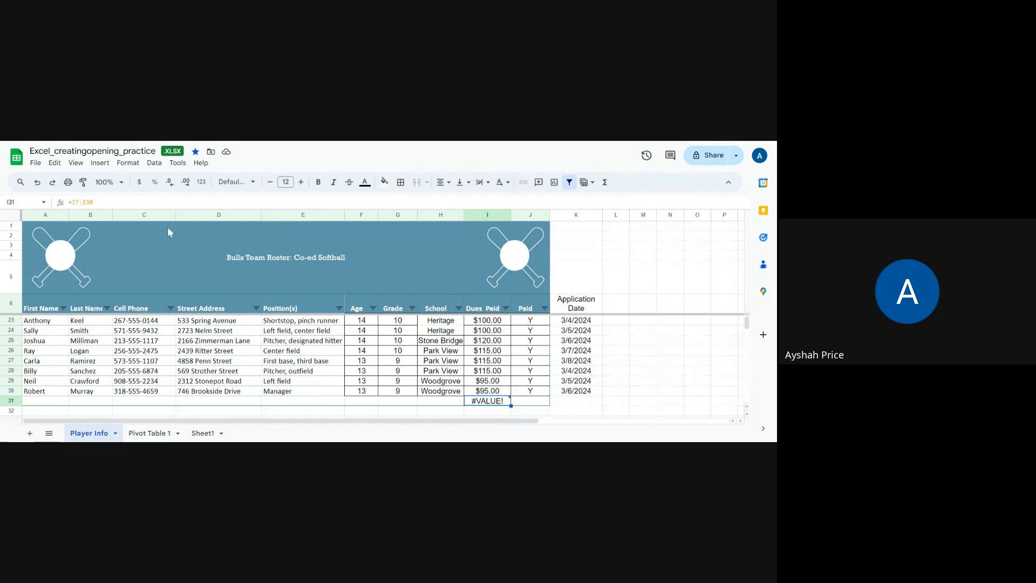
{"action": "left_click", "coordinate": [37, 182]}
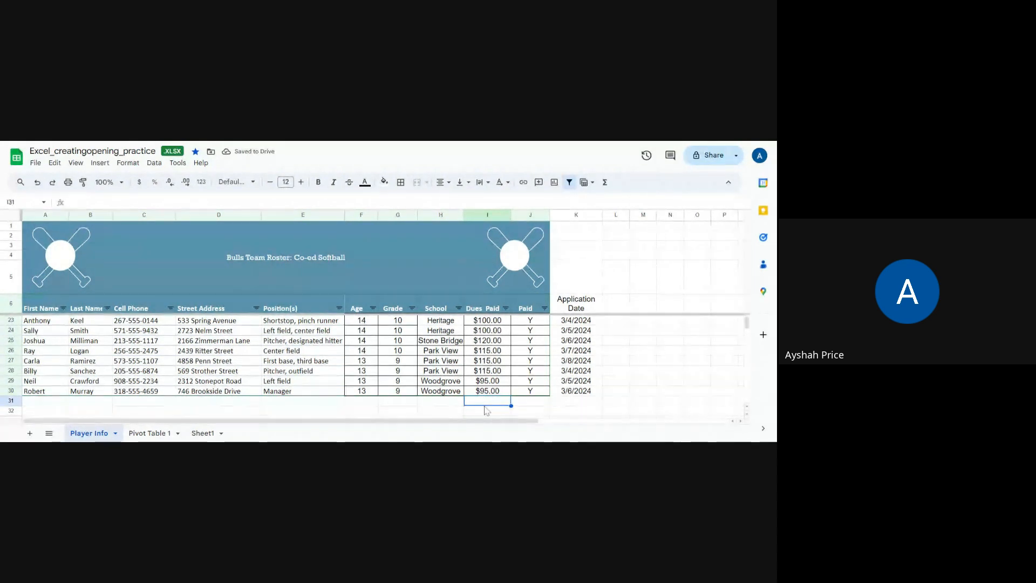
- Total the Dues Paid column in cell I31 by accepting the suggested formula =SUM(I2:I30)
{"action": "type", "text": "="}
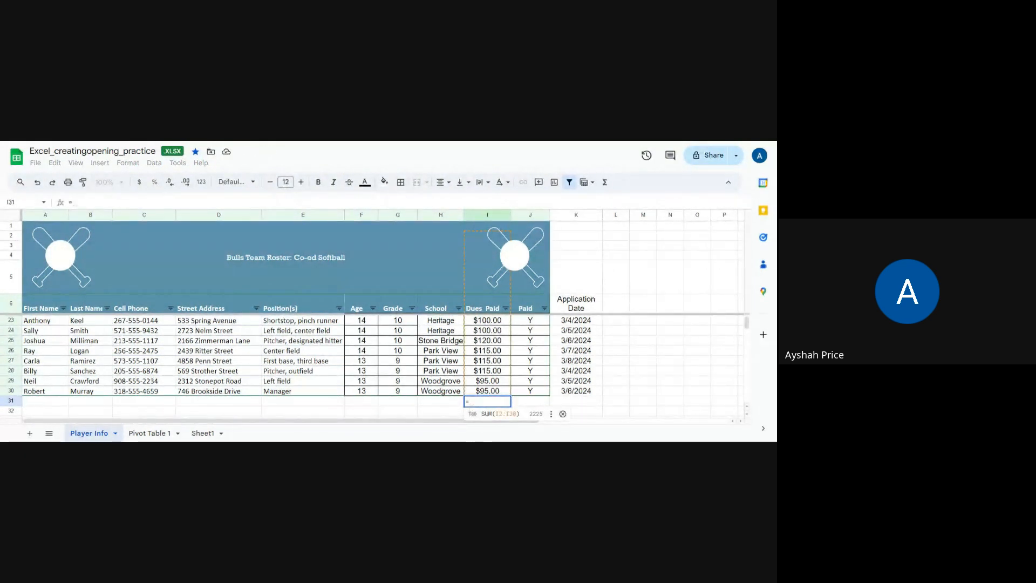
{"action": "left_click", "coordinate": [502, 414]}
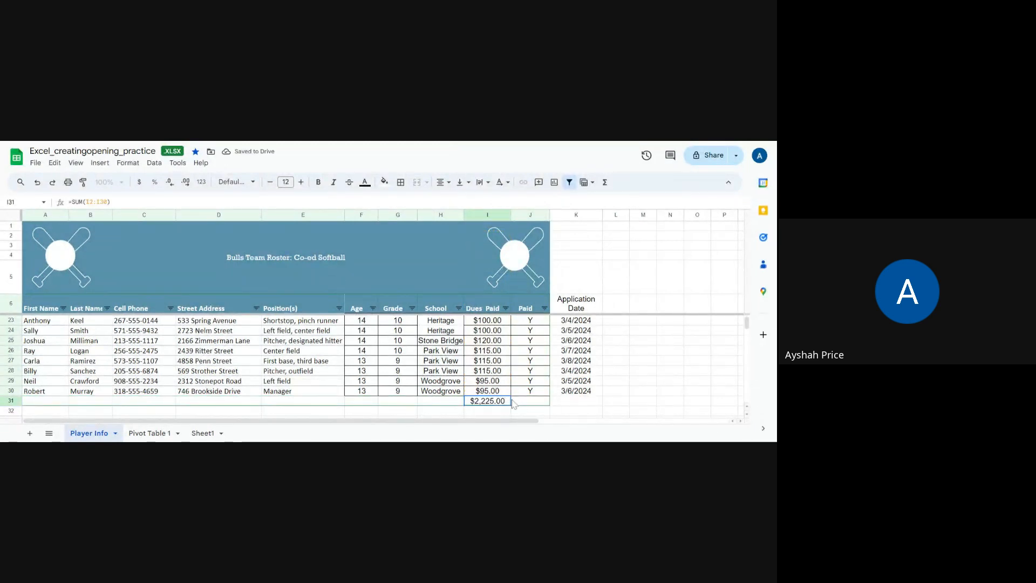
{"action": "scroll", "coordinate": [507, 400], "scroll_direction": "up", "scroll_amount": 3}
{"action": "scroll", "coordinate": [505, 399], "scroll_direction": "down", "scroll_amount": 3}
{"action": "scroll", "coordinate": [452, 346], "scroll_direction": "up", "scroll_amount": 3}
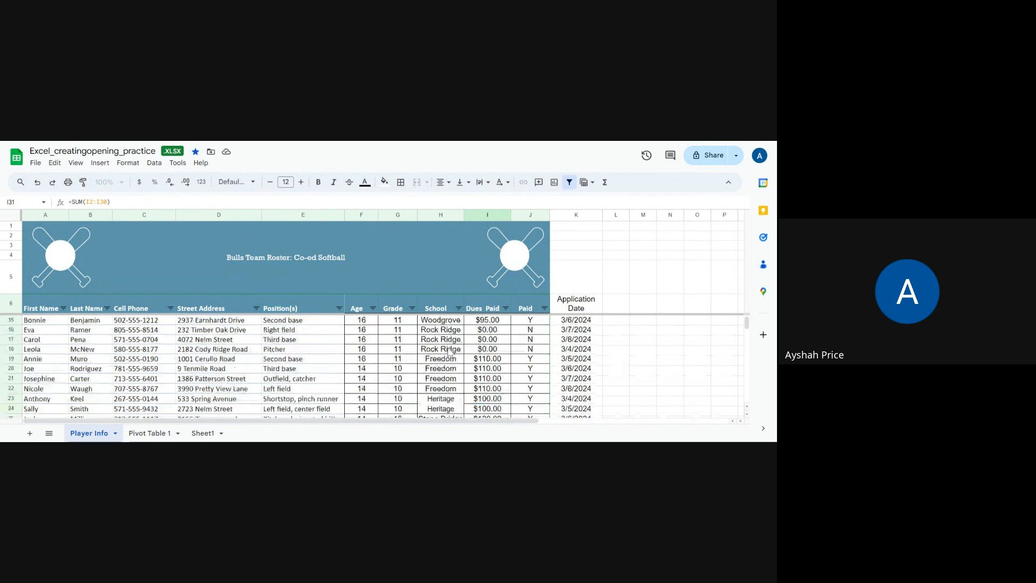
{"action": "scroll", "coordinate": [450, 354], "scroll_direction": "down", "scroll_amount": 2}
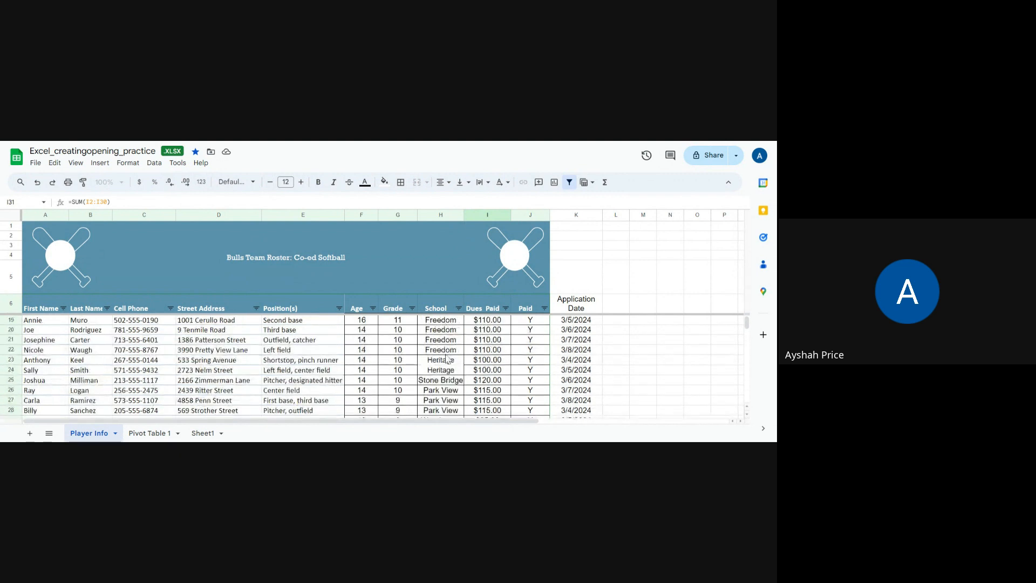
{"action": "scroll", "coordinate": [448, 361], "scroll_direction": "down", "scroll_amount": 3}
{"action": "scroll", "coordinate": [448, 361], "scroll_direction": "up", "scroll_amount": 2}
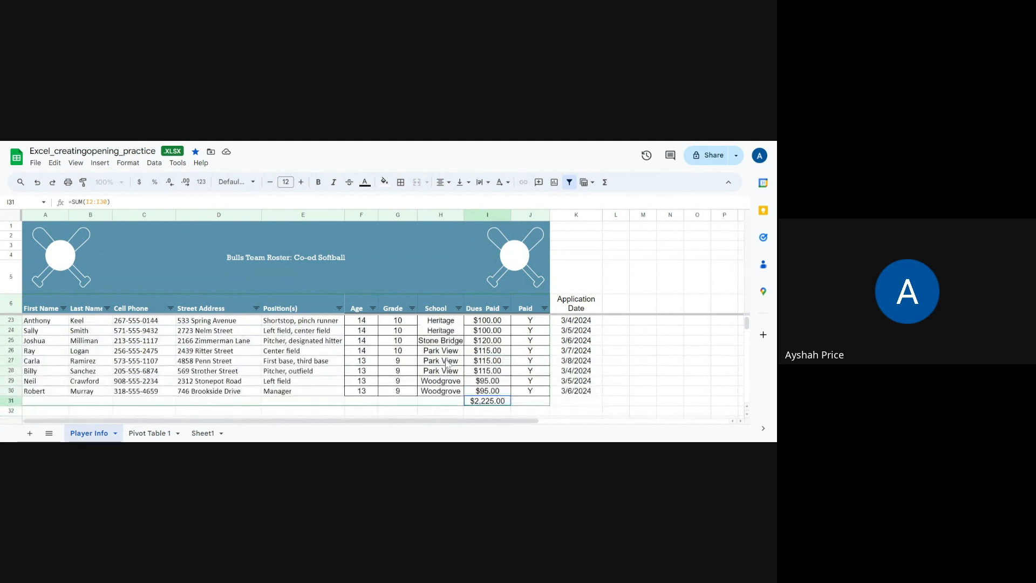
{"action": "scroll", "coordinate": [448, 365], "scroll_direction": "up", "scroll_amount": 5}
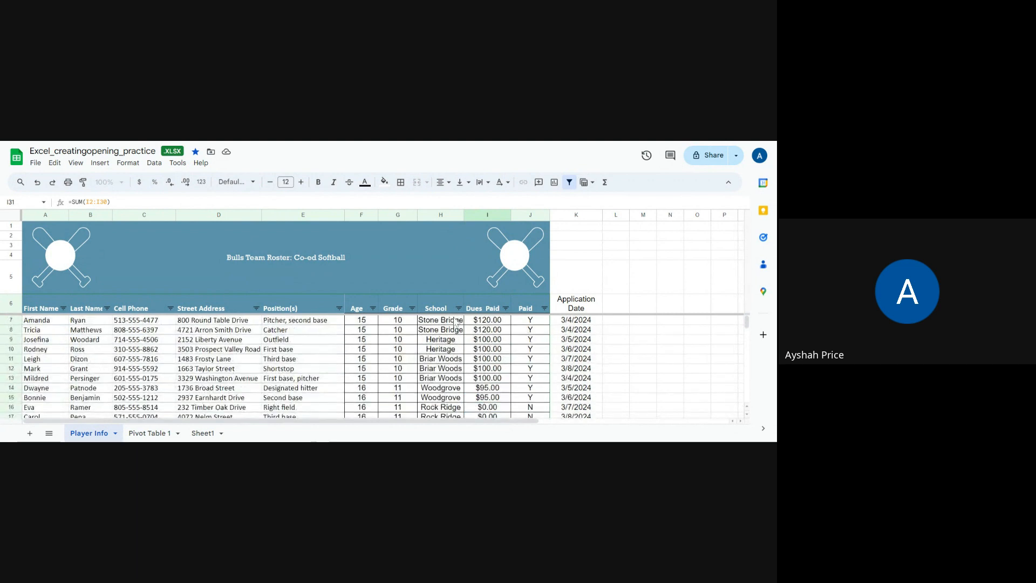
- Filter the School column to show only the Briar Woods players
{"action": "left_click", "coordinate": [459, 308]}
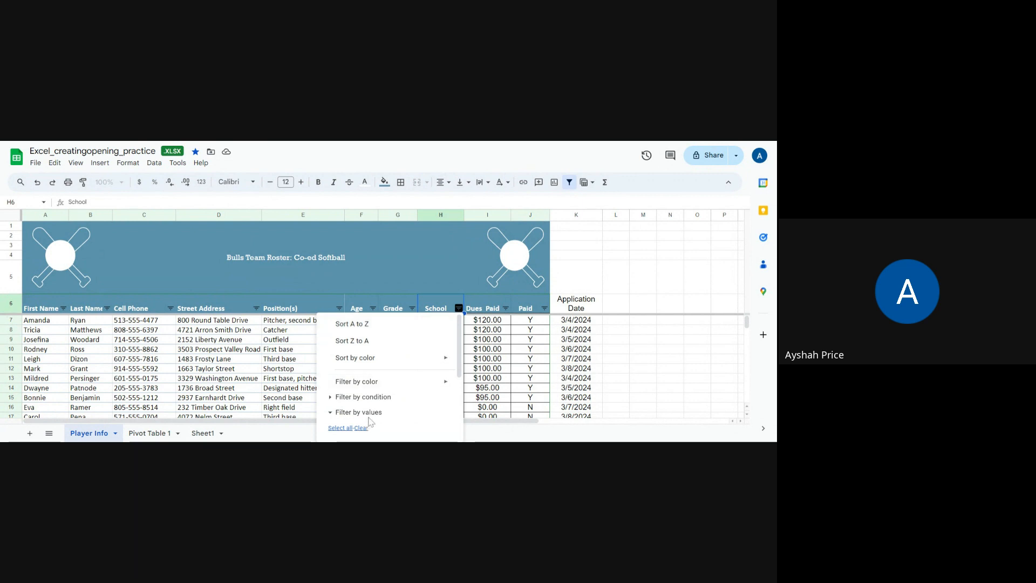
{"action": "scroll", "coordinate": [371, 421], "scroll_direction": "down", "scroll_amount": 3}
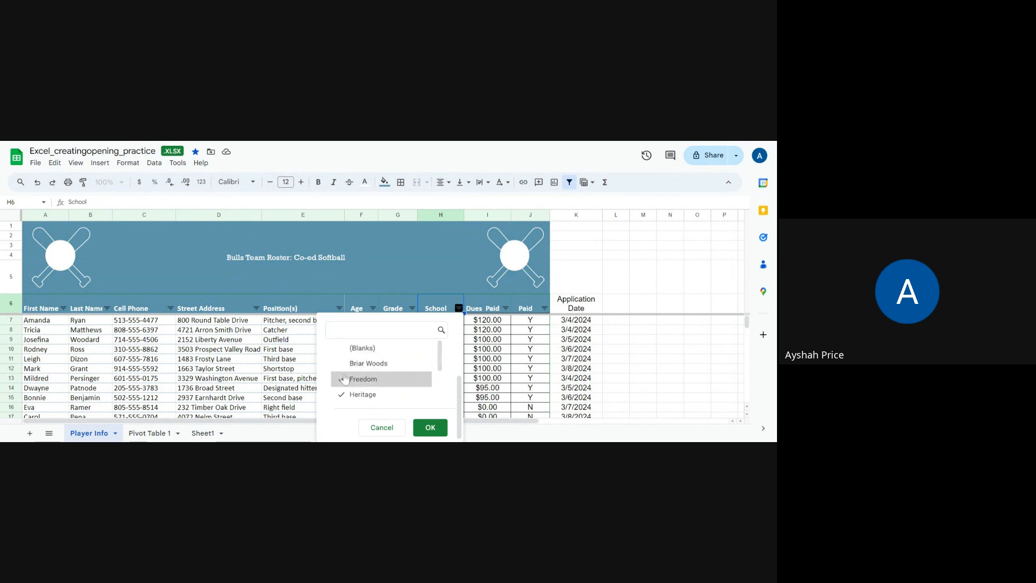
{"action": "scroll", "coordinate": [362, 380], "scroll_direction": "down", "scroll_amount": 3}
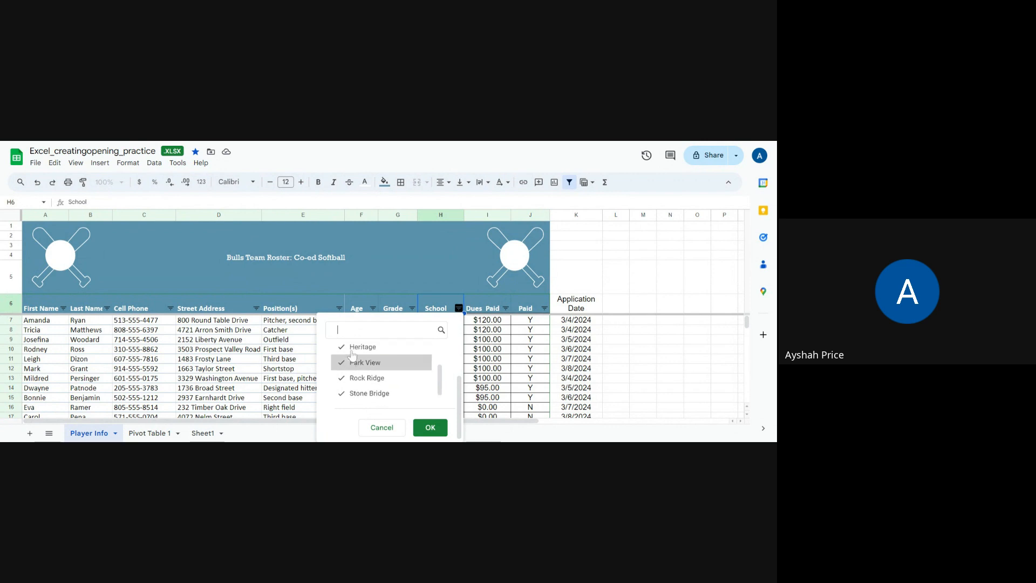
{"action": "scroll", "coordinate": [361, 380], "scroll_direction": "up", "scroll_amount": 3}
{"action": "scroll", "coordinate": [358, 375], "scroll_direction": "down", "scroll_amount": 3}
{"action": "scroll", "coordinate": [353, 364], "scroll_direction": "up", "scroll_amount": 3}
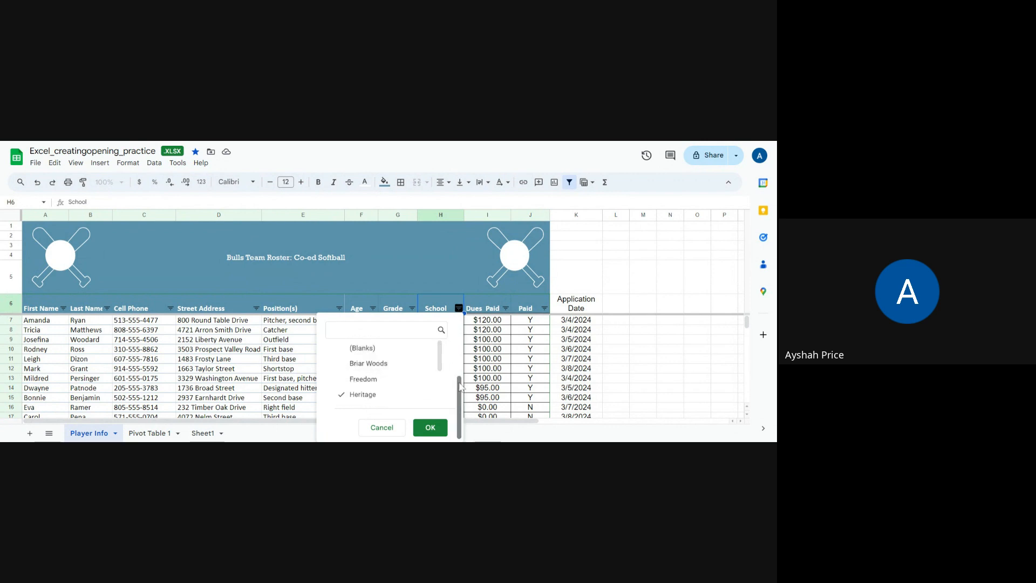
{"action": "left_click_drag", "start_coordinate": [459, 387], "coordinate": [459, 351]}
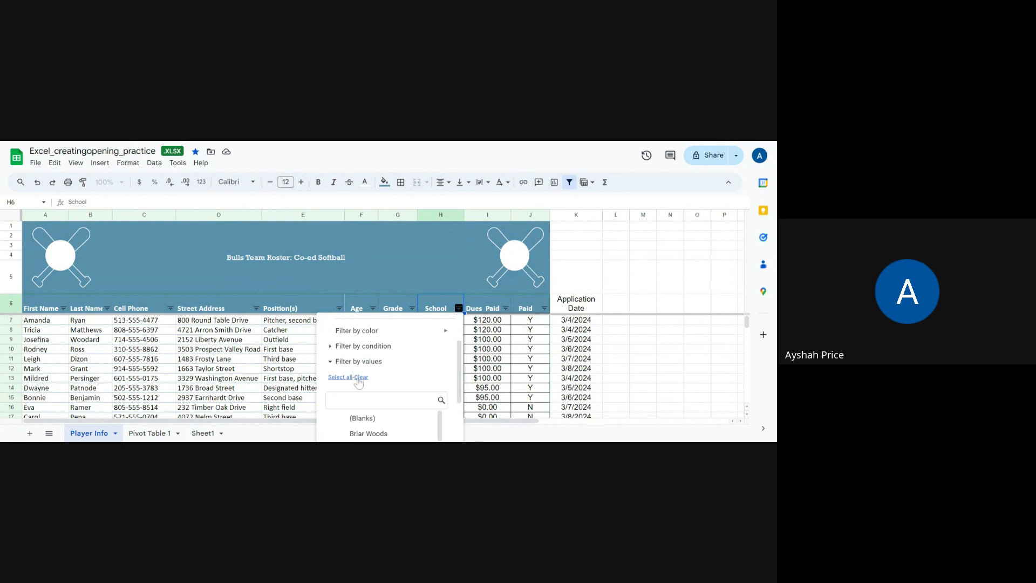
{"action": "scroll", "coordinate": [359, 382], "scroll_direction": "down", "scroll_amount": 2}
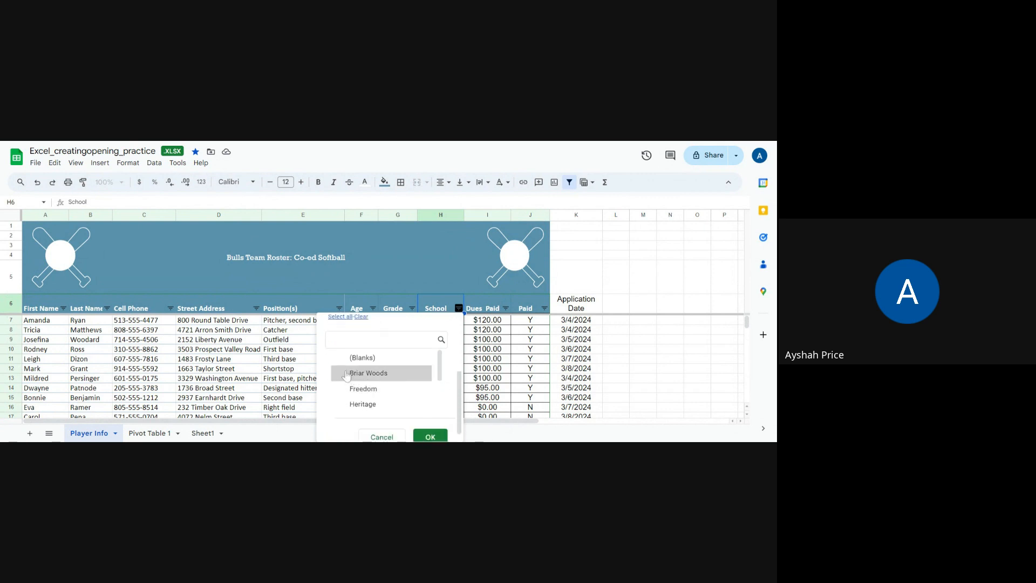
{"action": "left_click", "coordinate": [346, 376]}
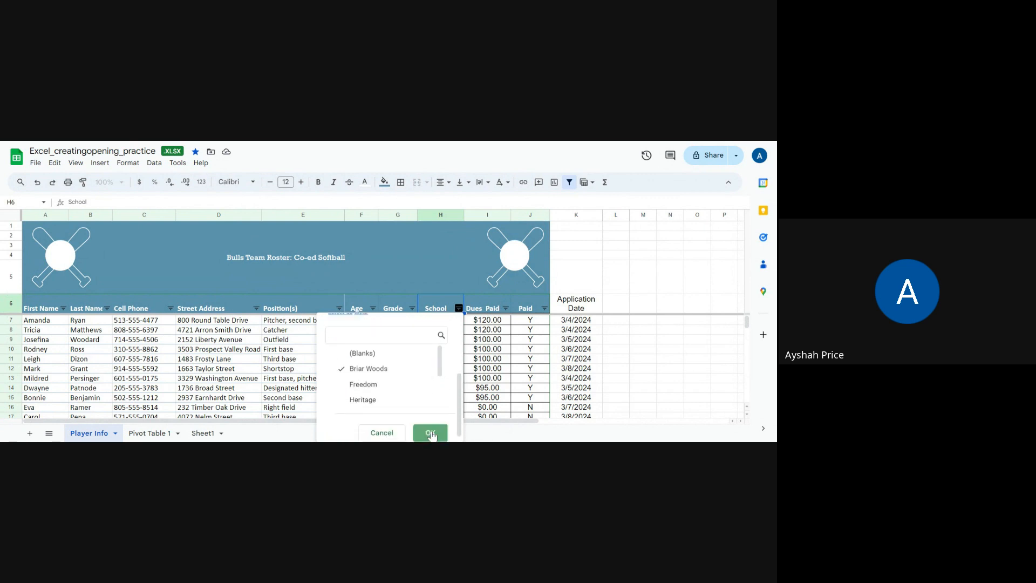
{"action": "left_click", "coordinate": [432, 436]}
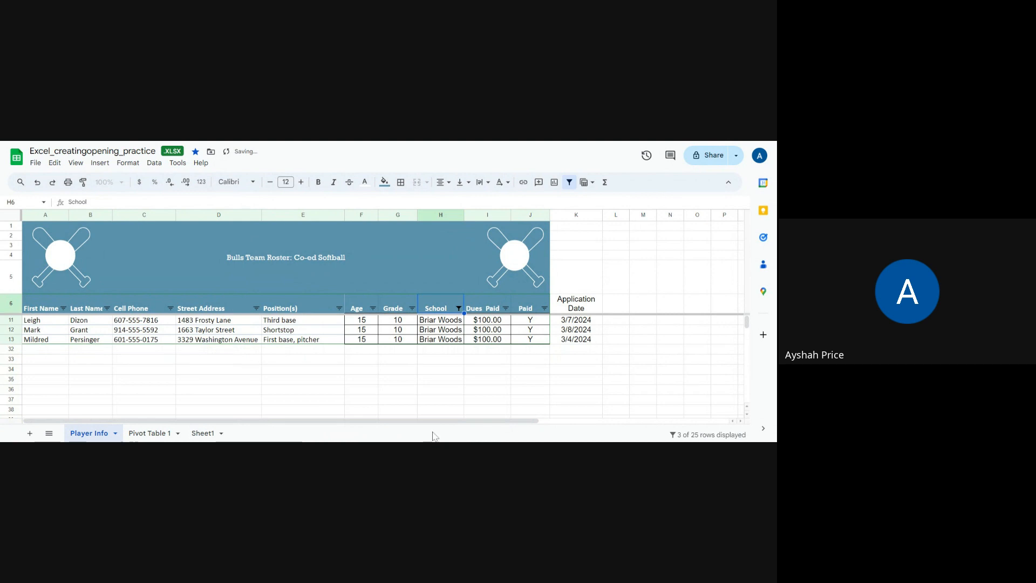
- Select the filtered Dues Paid cells in I11:I13 to check their sum, and undo the School filter
{"action": "left_click", "coordinate": [479, 321]}
{"action": "left_click_drag", "start_coordinate": [480, 327], "coordinate": [483, 340]}
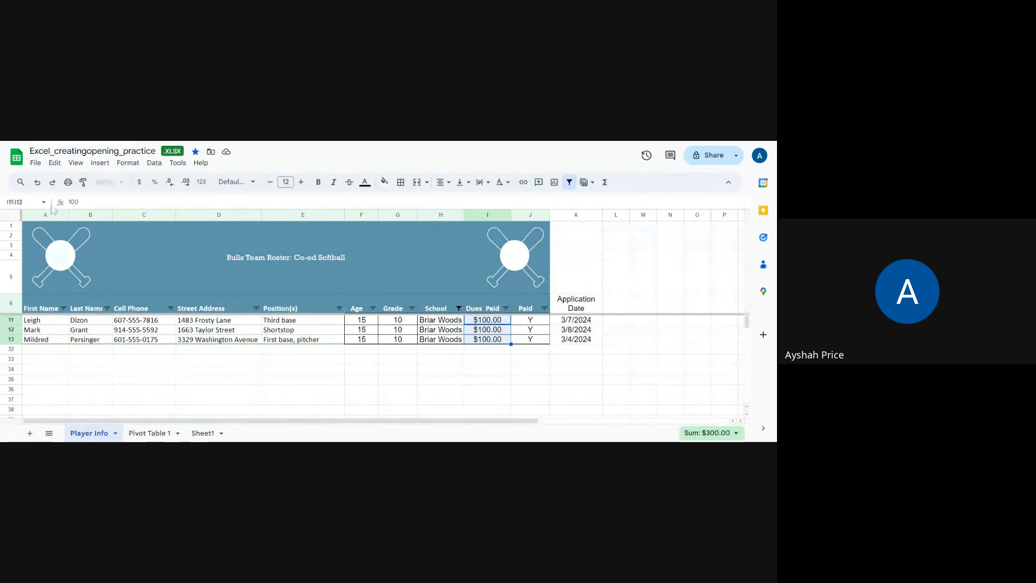
{"action": "left_click", "coordinate": [37, 186]}
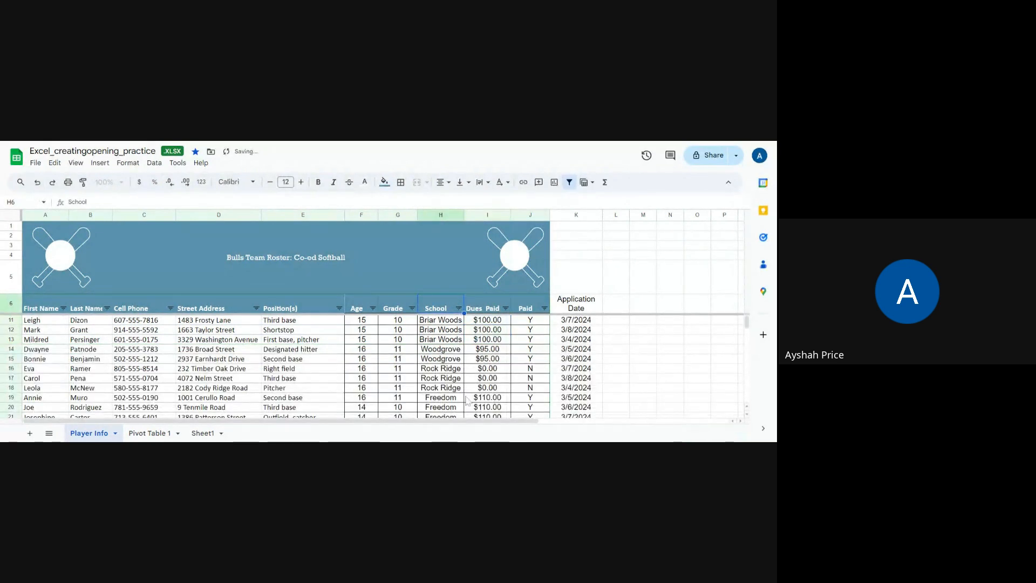
{"action": "scroll", "coordinate": [463, 379], "scroll_direction": "up", "scroll_amount": 1}
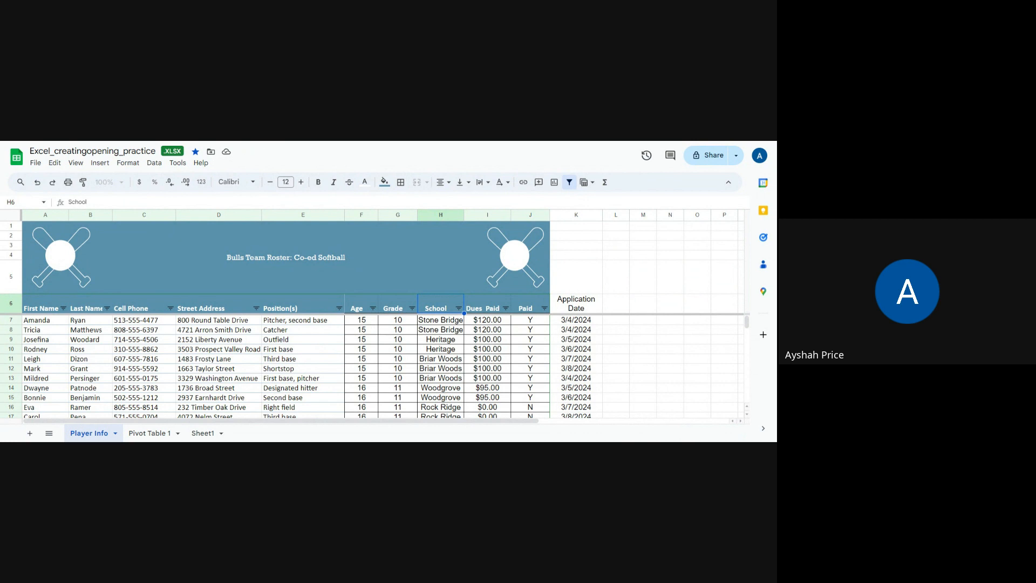
- Filter the Position(s) column by values to show only Catcher
{"action": "left_click", "coordinate": [340, 309]}
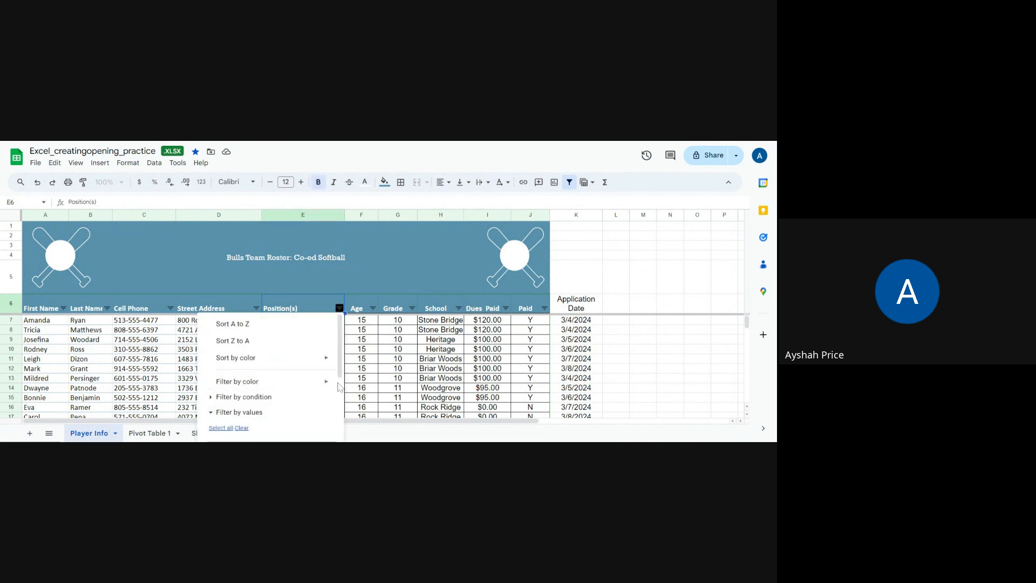
{"action": "scroll", "coordinate": [340, 376], "scroll_direction": "down", "scroll_amount": 4}
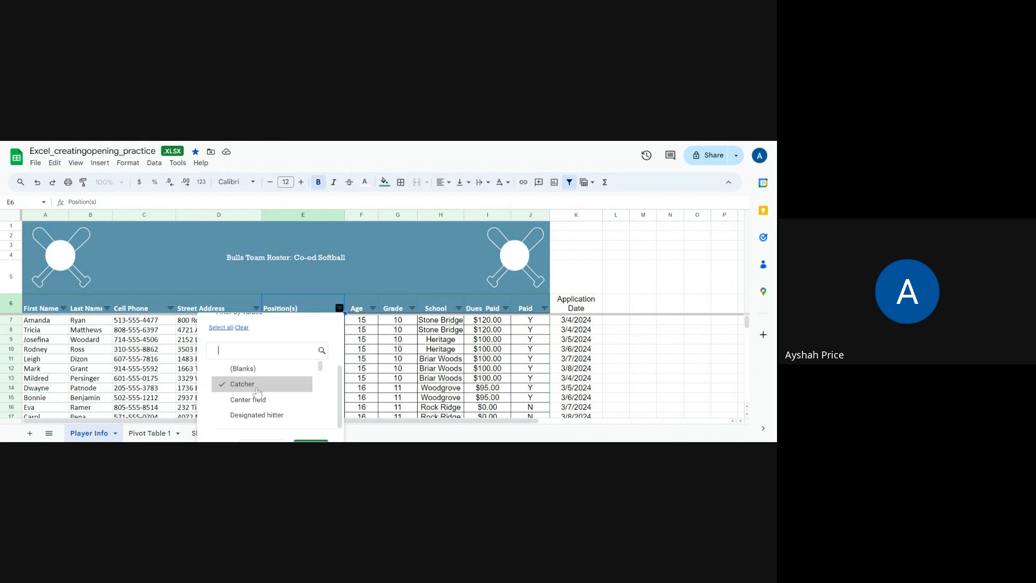
{"action": "scroll", "coordinate": [345, 393], "scroll_direction": "down", "scroll_amount": 1}
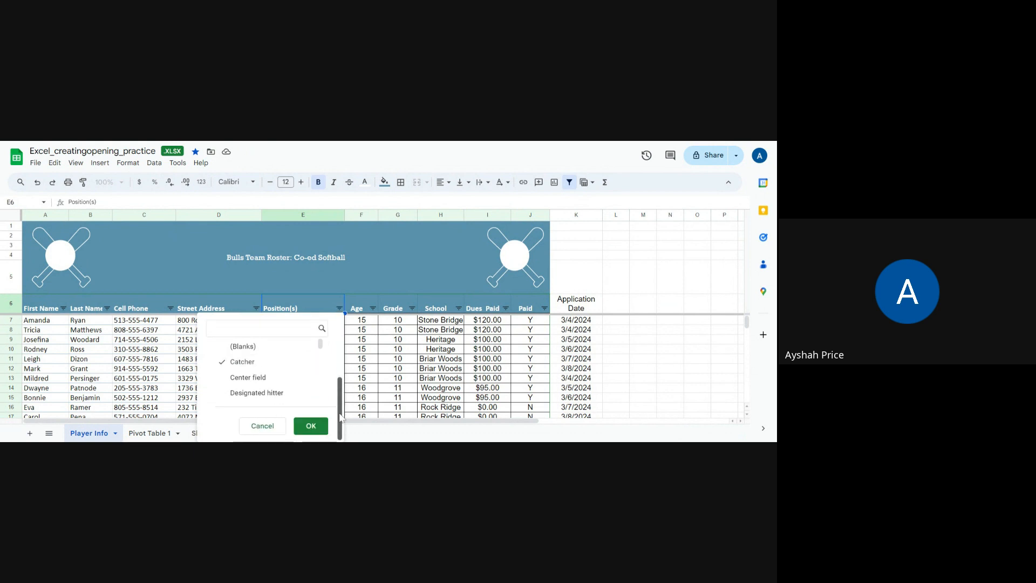
{"action": "left_click", "coordinate": [311, 425]}
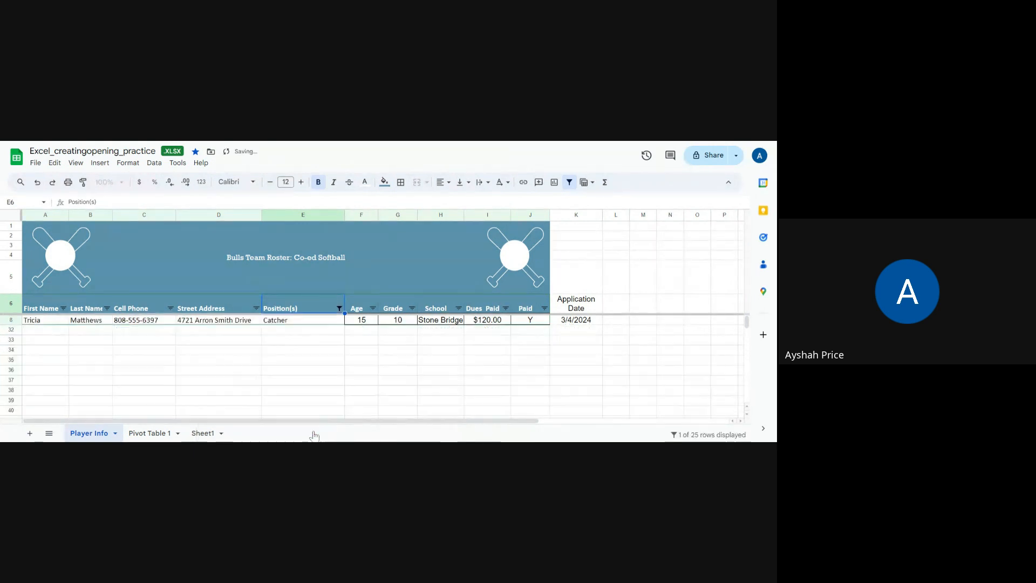
- Change the Position(s) filter to show only Center field instead of Catcher
{"action": "left_click", "coordinate": [339, 308]}
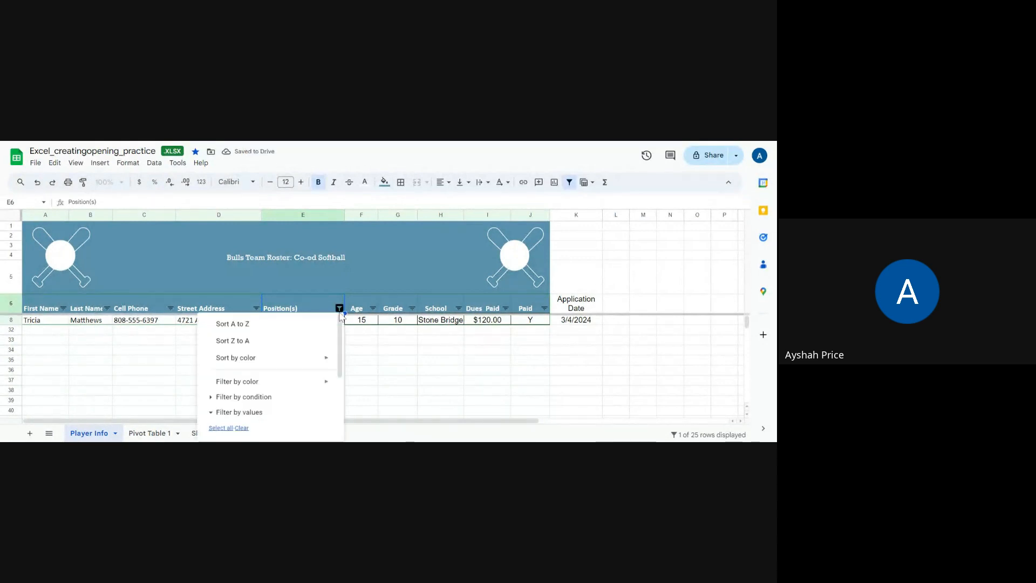
{"action": "left_click_drag", "start_coordinate": [340, 369], "coordinate": [343, 435]}
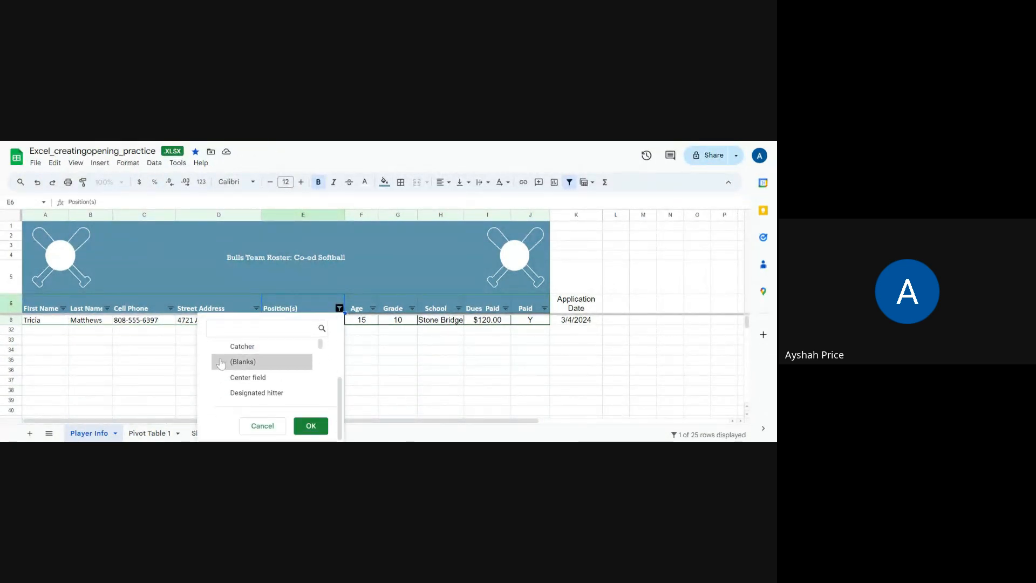
{"action": "left_click", "coordinate": [221, 378]}
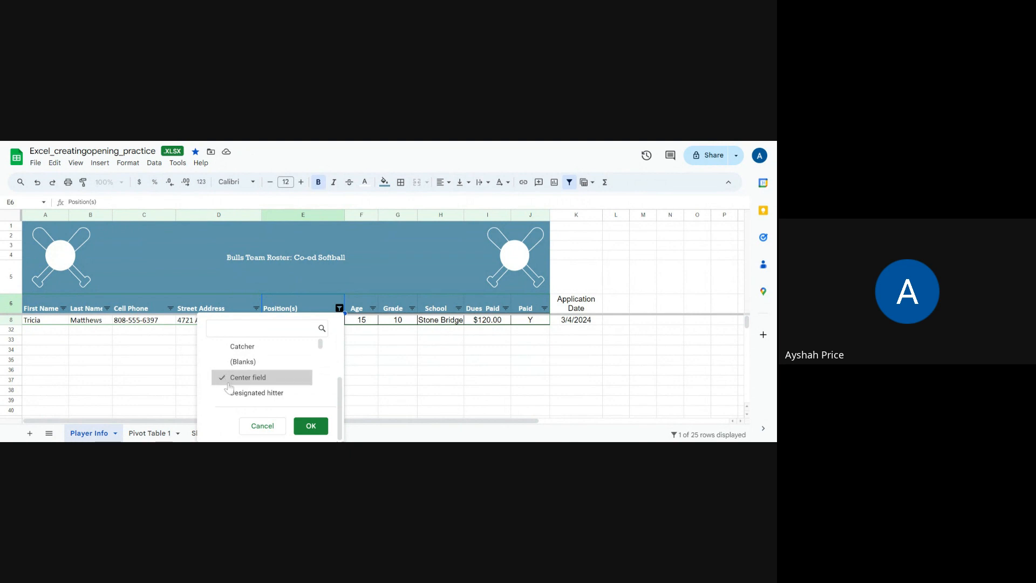
{"action": "left_click", "coordinate": [321, 431]}
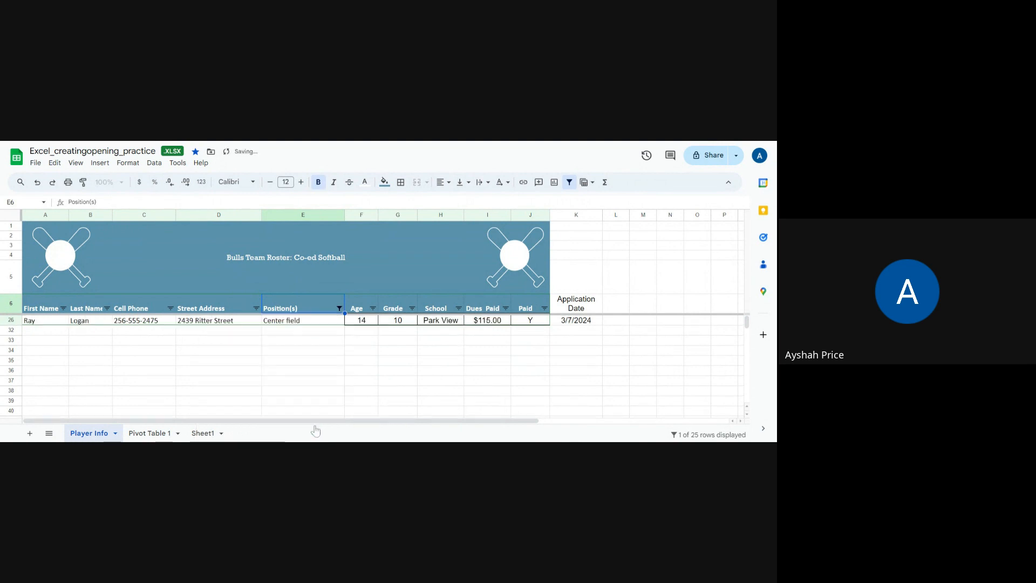
{"action": "left_click", "coordinate": [370, 371]}
- Change the Position(s) filter to show only Pitcher, with Center field unchecked
{"action": "left_click", "coordinate": [339, 308]}
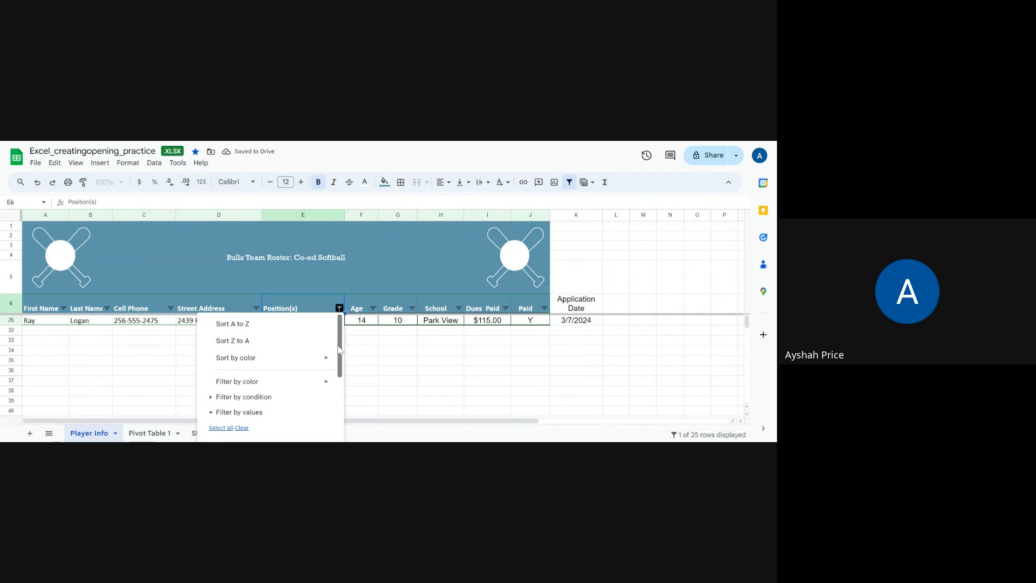
{"action": "left_click_drag", "start_coordinate": [341, 358], "coordinate": [333, 425]}
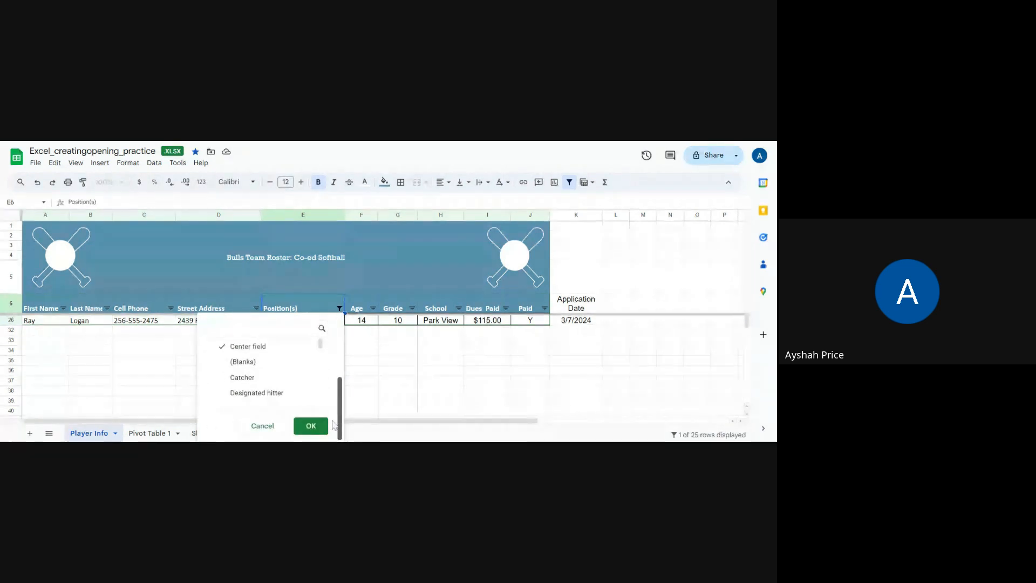
{"action": "scroll", "coordinate": [269, 399], "scroll_direction": "up", "scroll_amount": 5}
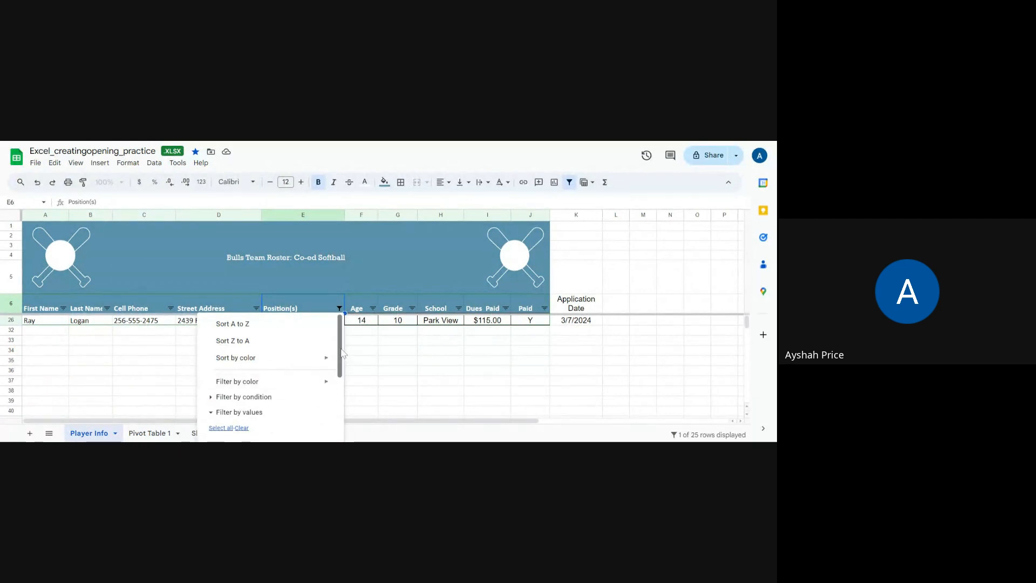
{"action": "scroll", "coordinate": [335, 382], "scroll_direction": "down", "scroll_amount": 1}
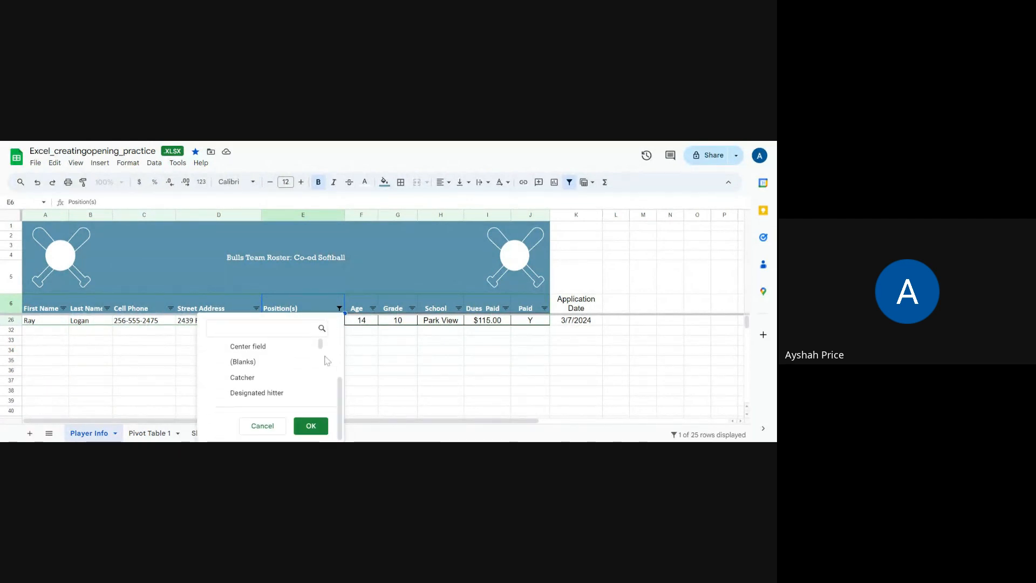
{"action": "left_click_drag", "start_coordinate": [320, 343], "coordinate": [319, 381]}
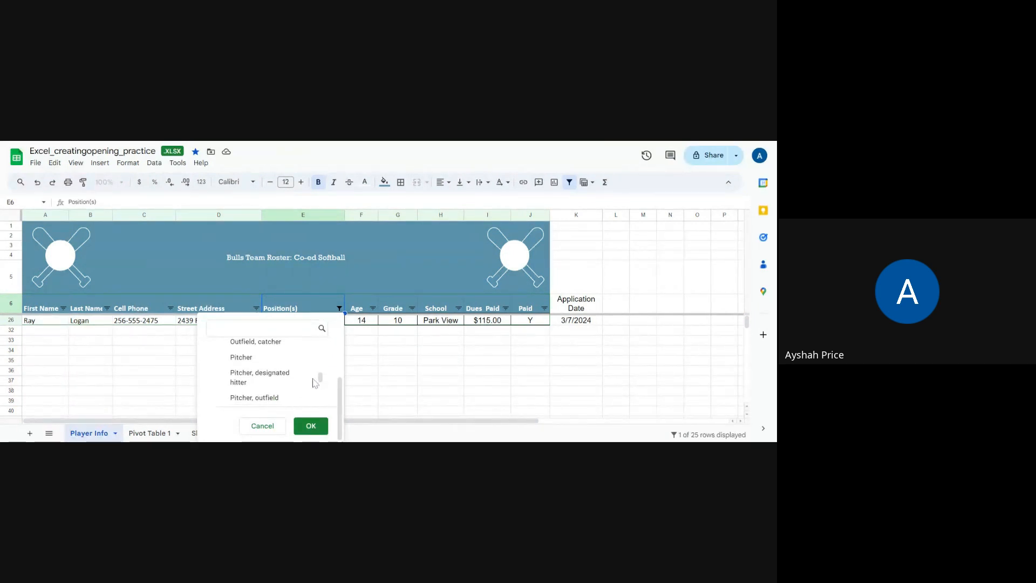
{"action": "left_click", "coordinate": [237, 358]}
{"action": "left_click", "coordinate": [309, 426]}
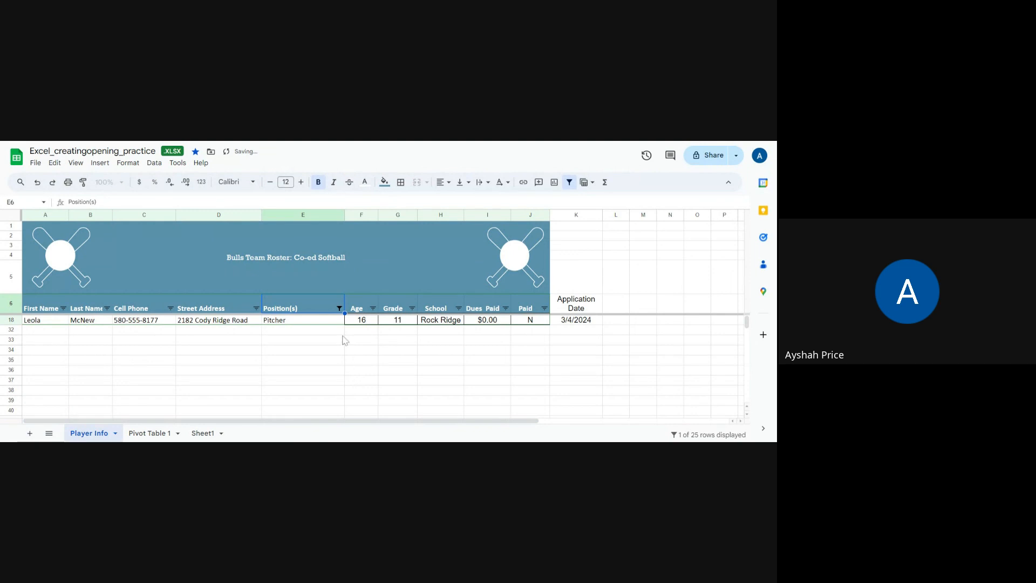
- Switch the Position(s) filter from Pitcher back to Center field
{"action": "left_click", "coordinate": [339, 308]}
{"action": "scroll", "coordinate": [332, 339], "scroll_direction": "down", "scroll_amount": 5}
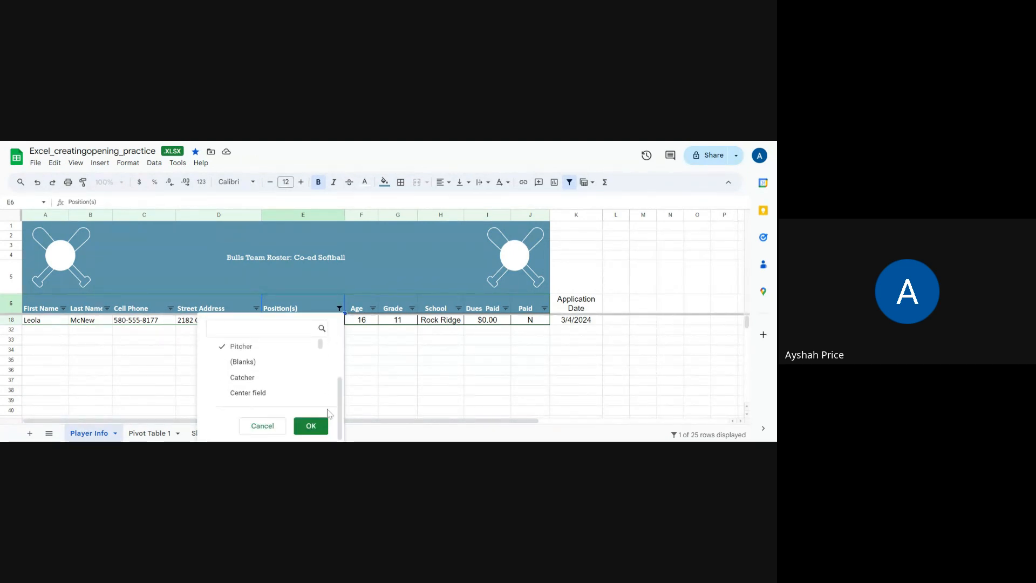
{"action": "left_click", "coordinate": [221, 346]}
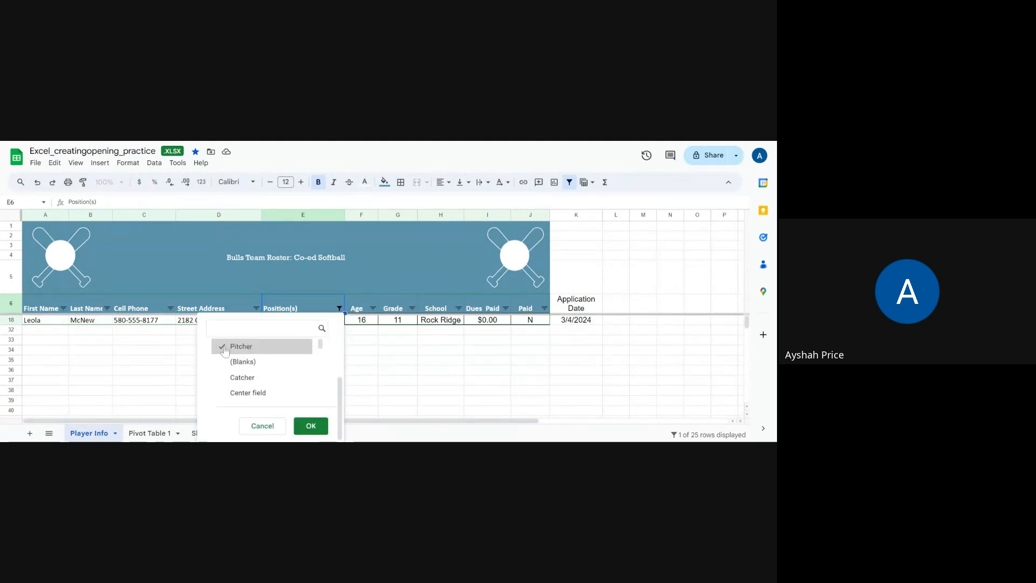
{"action": "left_click", "coordinate": [236, 392]}
{"action": "left_click", "coordinate": [311, 425]}
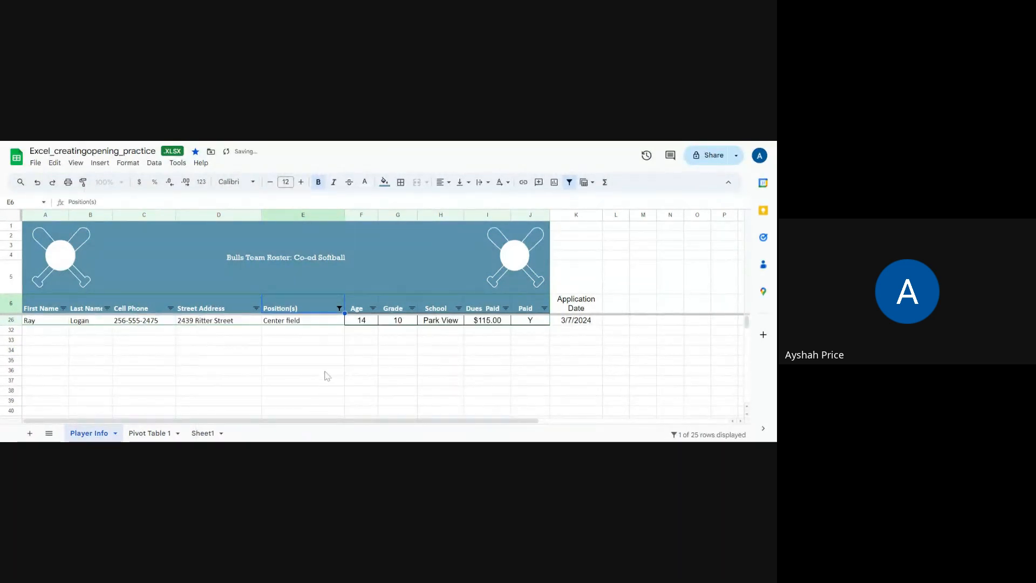
{"action": "scroll", "coordinate": [334, 356], "scroll_direction": "down", "scroll_amount": 2}
{"action": "scroll", "coordinate": [334, 355], "scroll_direction": "up", "scroll_amount": 2}
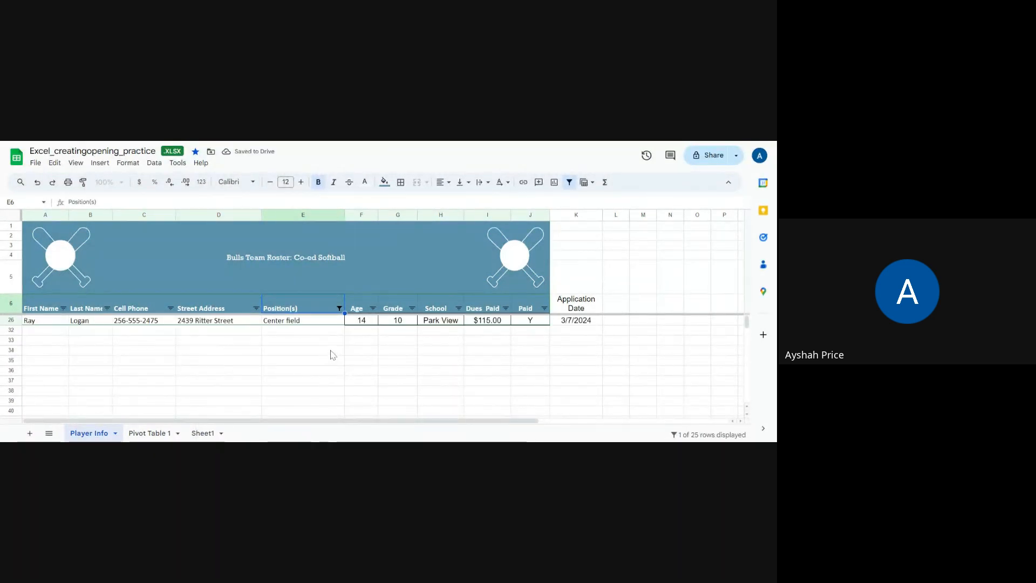
- Select all values in the Position(s) filter to show the full roster again, and look through the rows
{"action": "left_click", "coordinate": [340, 309]}
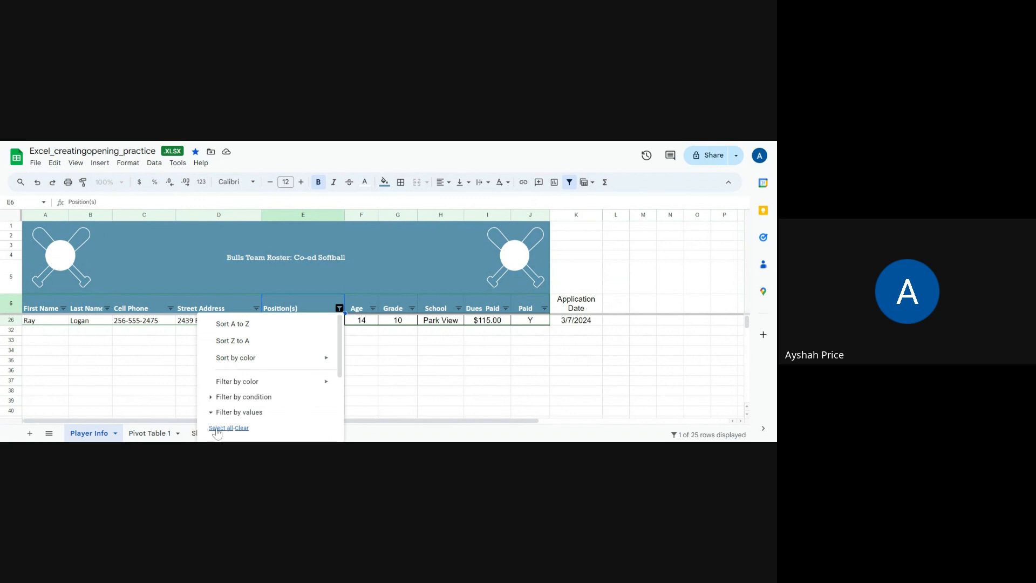
{"action": "mouse_move", "coordinate": [340, 356]}
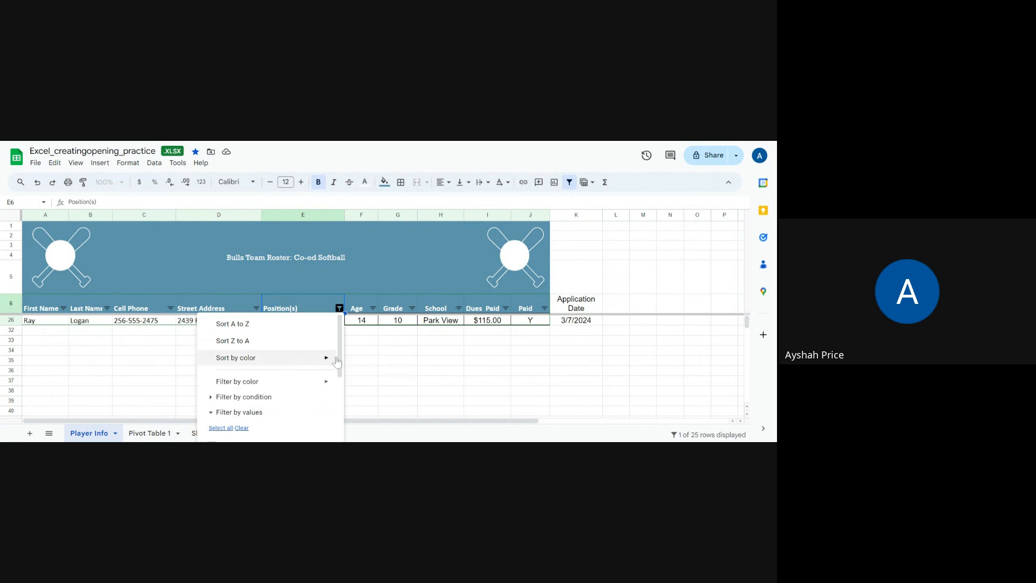
{"action": "scroll", "coordinate": [324, 378], "scroll_direction": "down", "scroll_amount": 5}
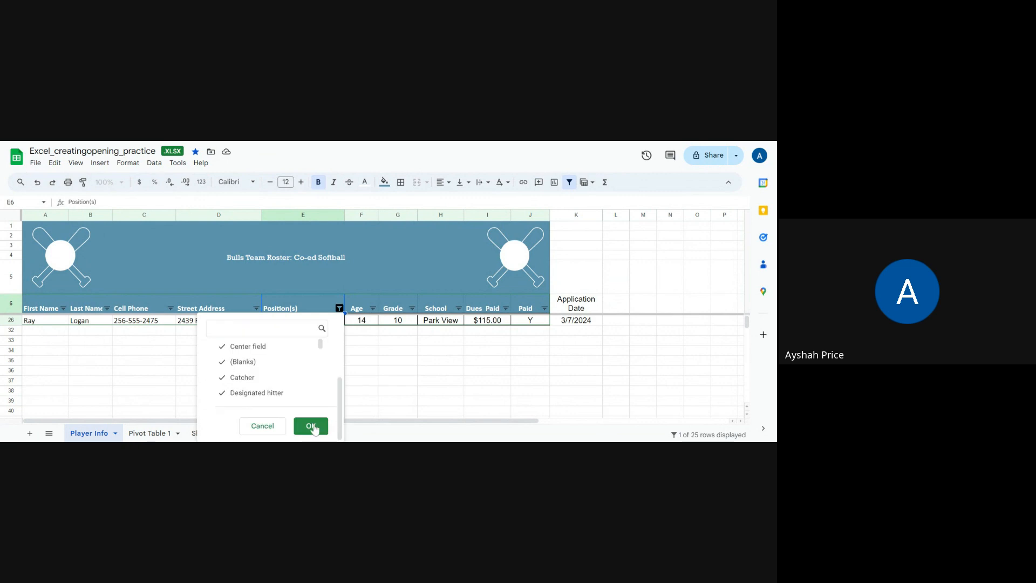
{"action": "left_click", "coordinate": [311, 426]}
{"action": "scroll", "coordinate": [363, 389], "scroll_direction": "up", "scroll_amount": 2}
{"action": "scroll", "coordinate": [366, 387], "scroll_direction": "down", "scroll_amount": 1}
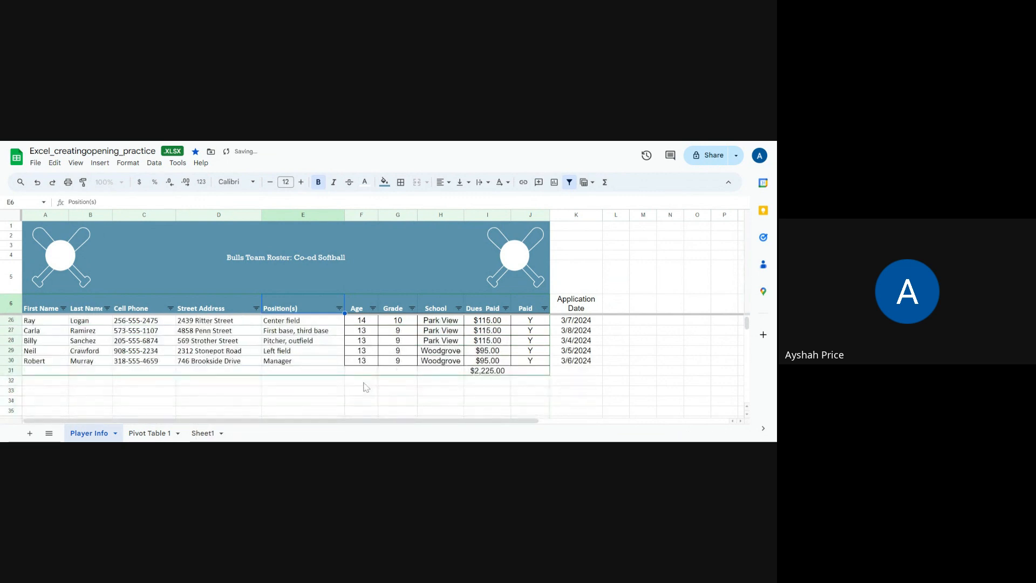
{"action": "scroll", "coordinate": [312, 391], "scroll_direction": "up", "scroll_amount": 5}
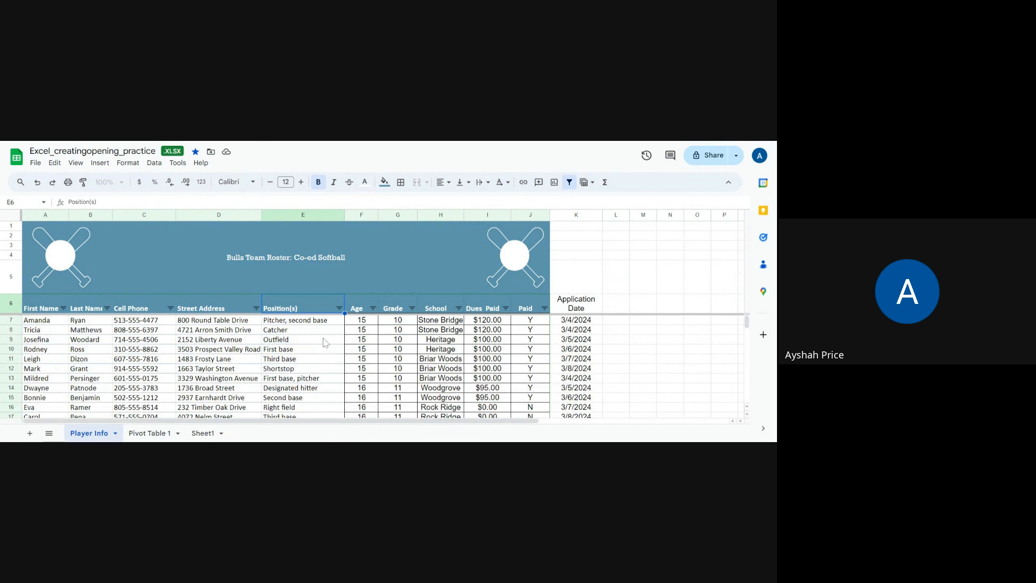
{"action": "scroll", "coordinate": [335, 368], "scroll_direction": "down", "scroll_amount": 1}
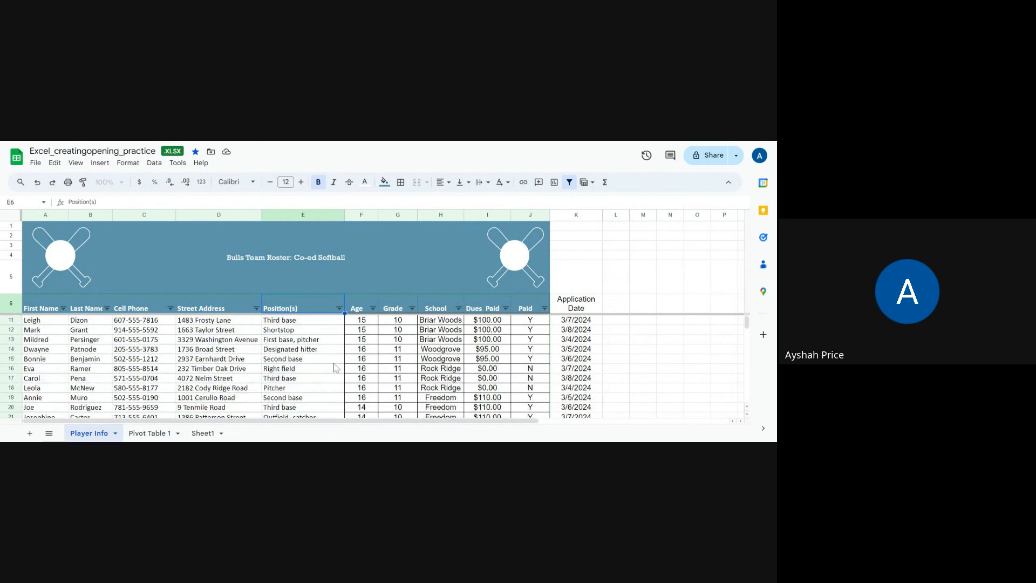
- Look through the full roster's position entries for players listed with more than one position, and view the Position(s) filter options
{"action": "scroll", "coordinate": [330, 368], "scroll_direction": "up", "scroll_amount": 1}
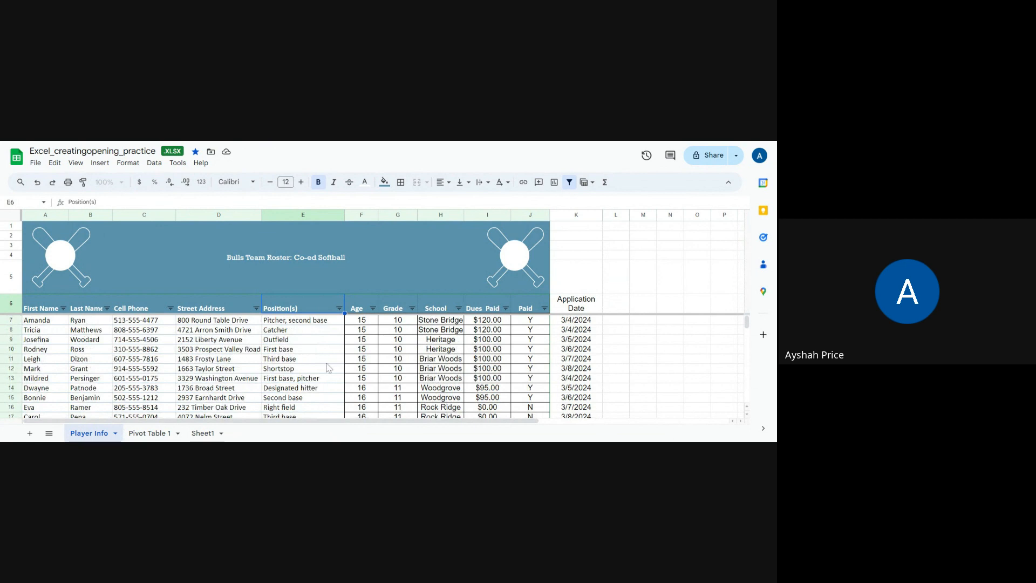
{"action": "scroll", "coordinate": [327, 363], "scroll_direction": "down", "scroll_amount": 2}
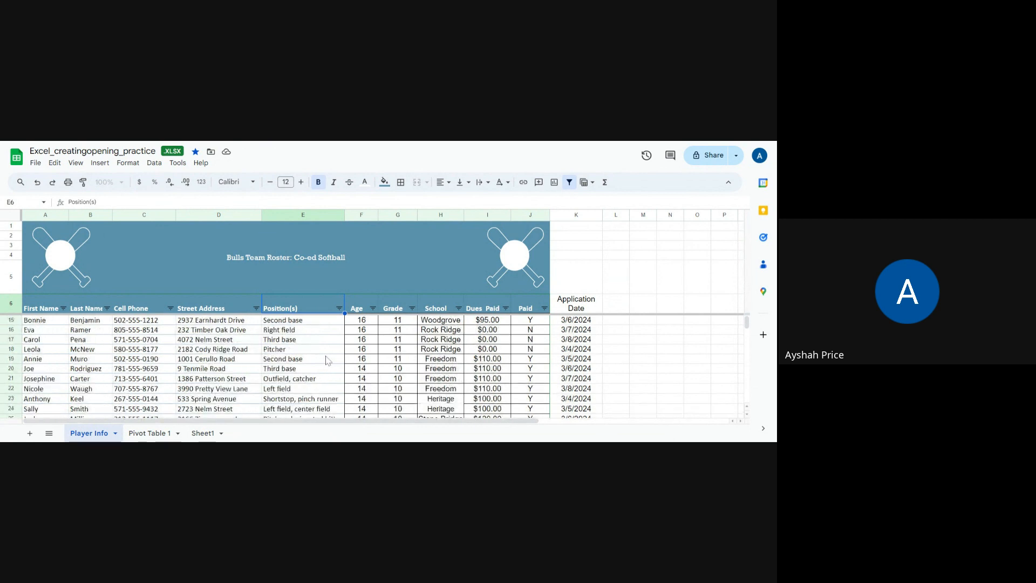
{"action": "scroll", "coordinate": [327, 361], "scroll_direction": "down", "scroll_amount": 1}
{"action": "scroll", "coordinate": [326, 360], "scroll_direction": "down", "scroll_amount": 2}
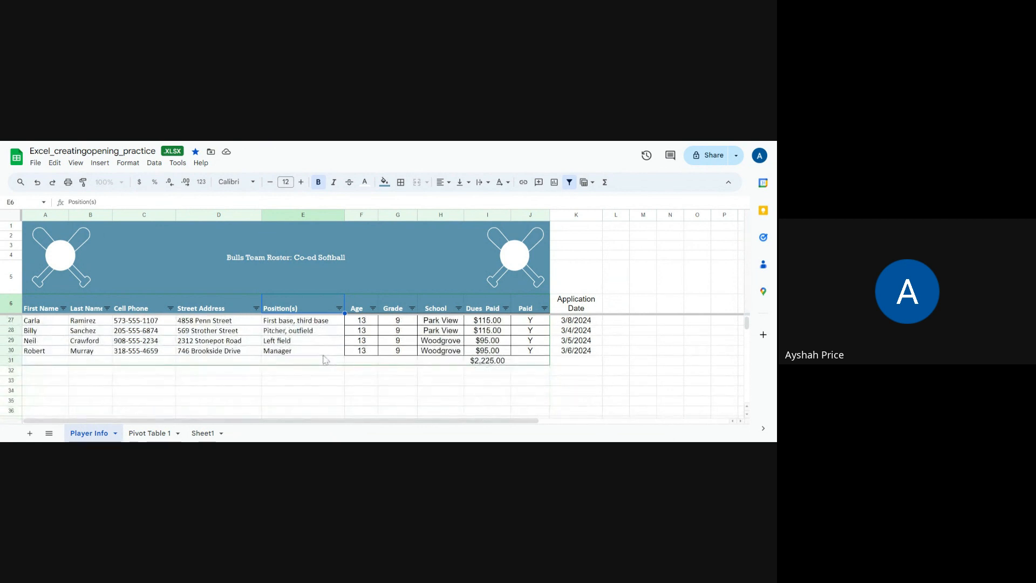
{"action": "scroll", "coordinate": [325, 360], "scroll_direction": "up", "scroll_amount": 5}
{"action": "left_click", "coordinate": [339, 309]}
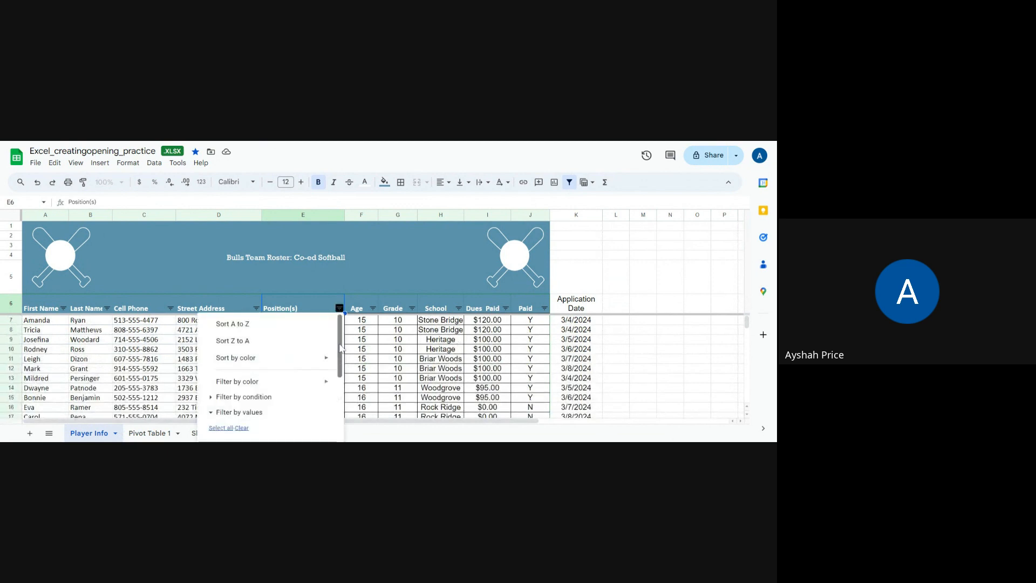
{"action": "left_click", "coordinate": [247, 399]}
{"action": "left_click", "coordinate": [339, 308]}
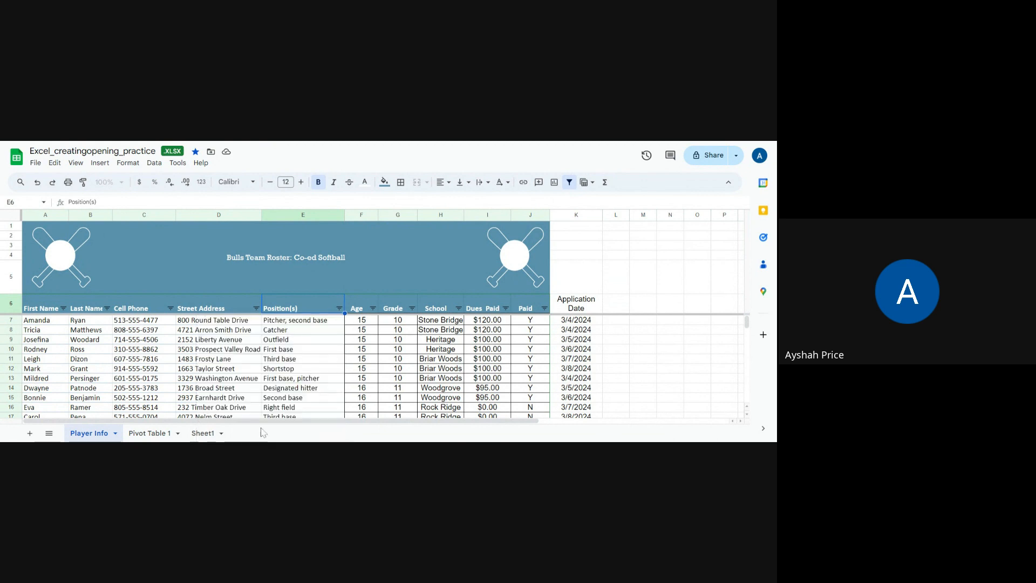
- Filter the Position(s) column by the condition Text contains "pitcher" and highlight the matching position cells
{"action": "left_click", "coordinate": [338, 308]}
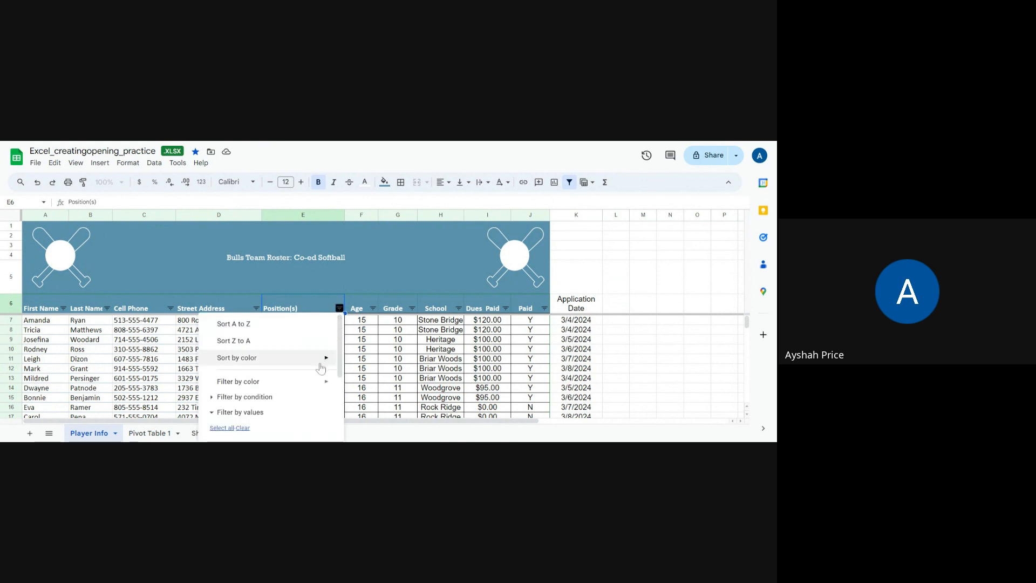
{"action": "left_click", "coordinate": [300, 398]}
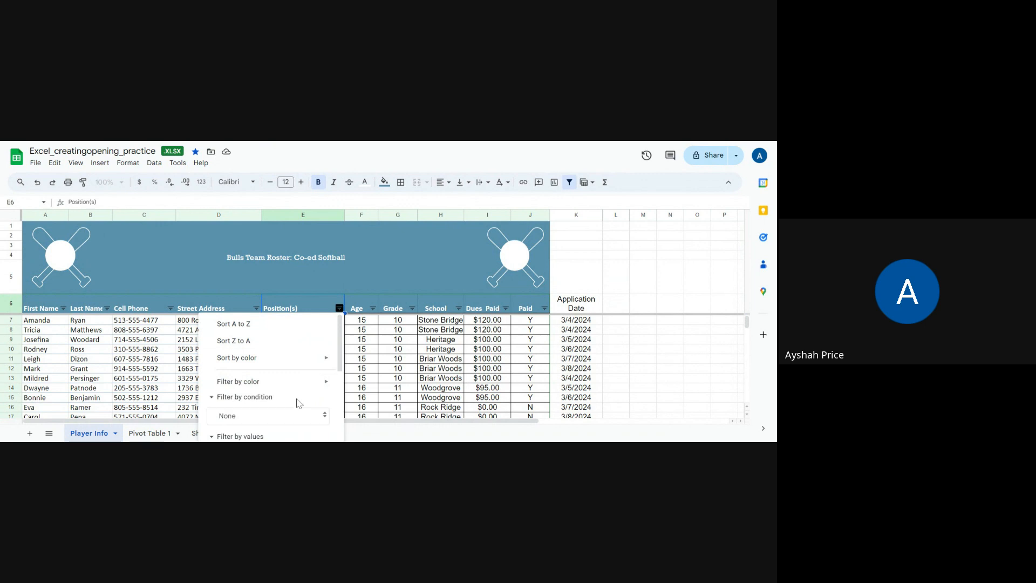
{"action": "scroll", "coordinate": [342, 370], "scroll_direction": "down", "scroll_amount": 3}
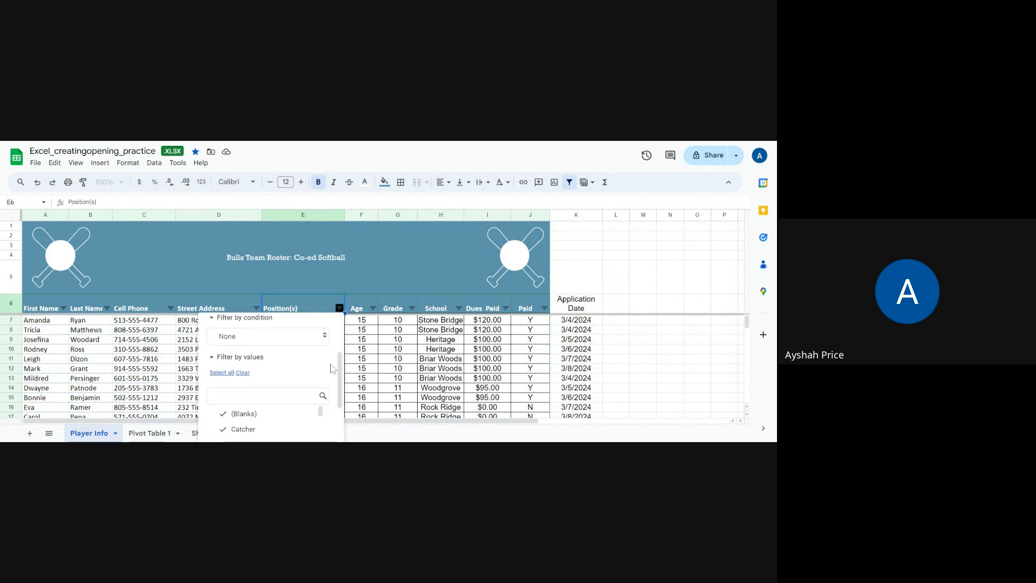
{"action": "left_click", "coordinate": [325, 338]}
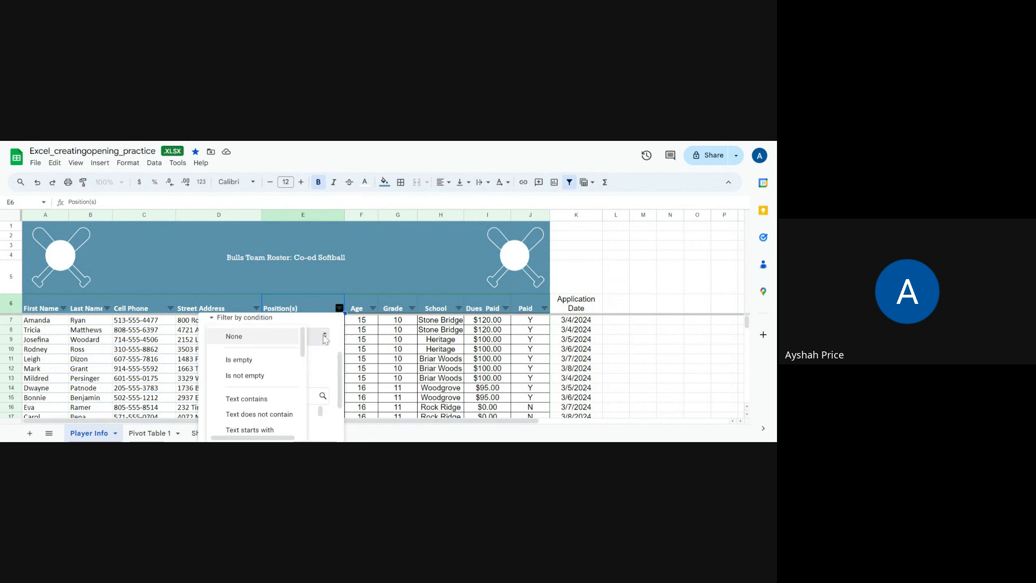
{"action": "left_click_drag", "start_coordinate": [305, 344], "coordinate": [304, 361]}
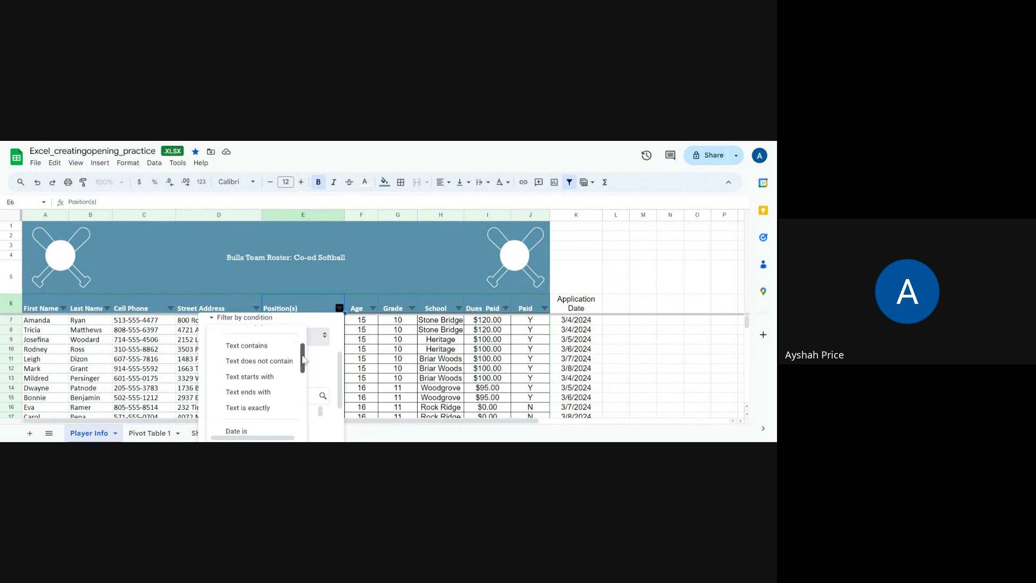
{"action": "left_click", "coordinate": [270, 346]}
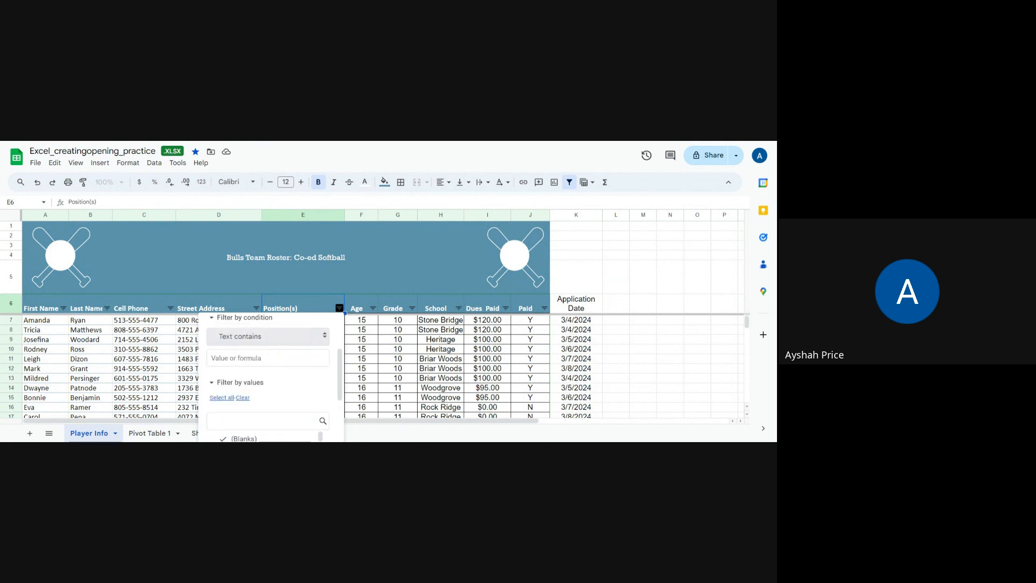
{"action": "type", "text": "pitcher"}
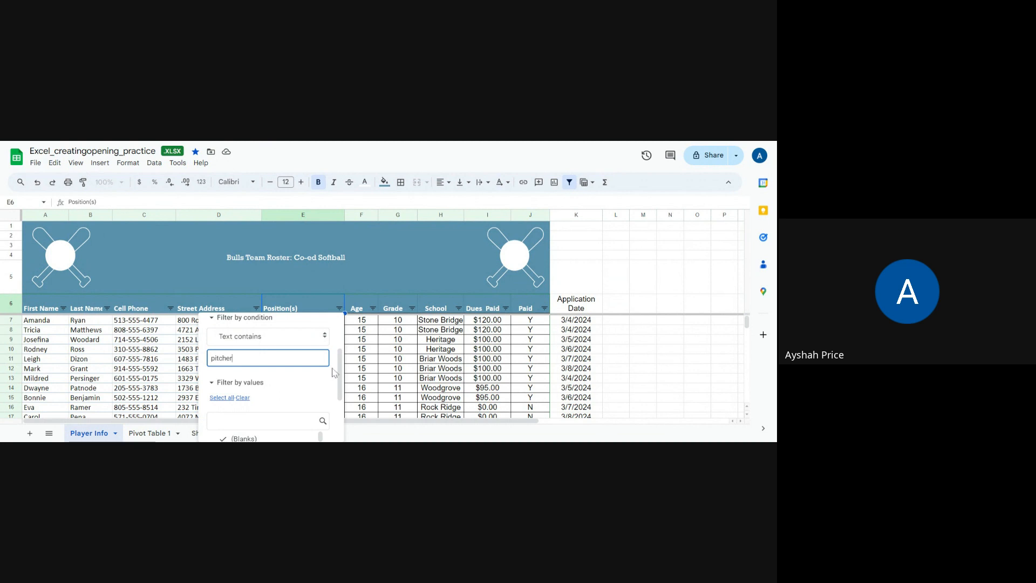
{"action": "left_click_drag", "start_coordinate": [339, 375], "coordinate": [339, 427]}
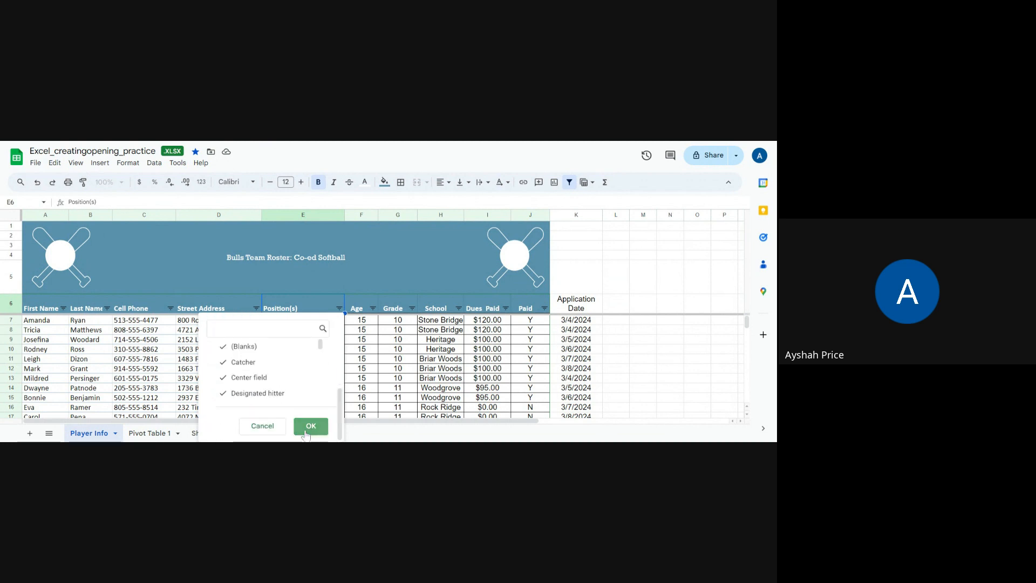
{"action": "left_click", "coordinate": [311, 425]}
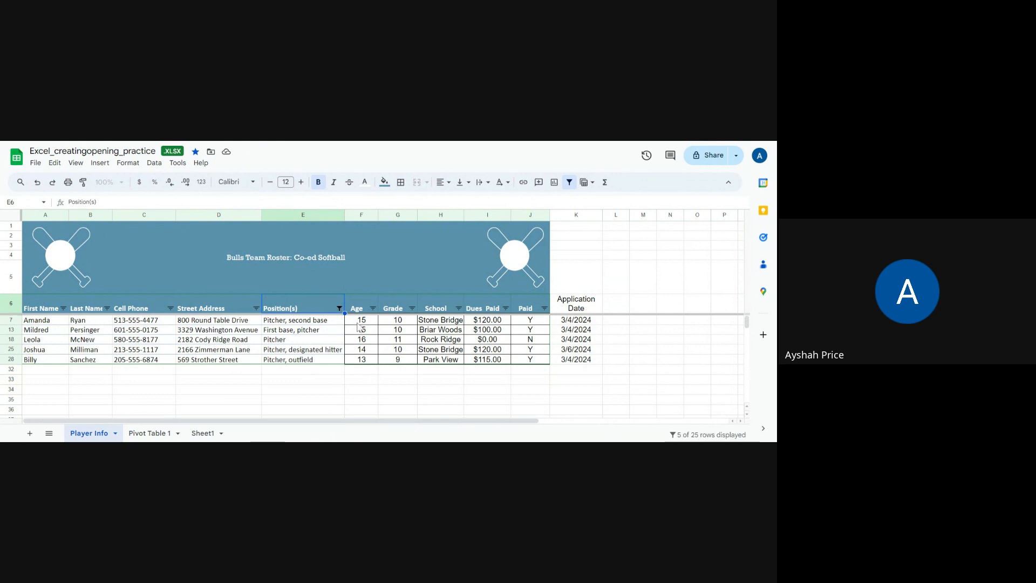
{"action": "left_click_drag", "start_coordinate": [304, 322], "coordinate": [300, 362]}
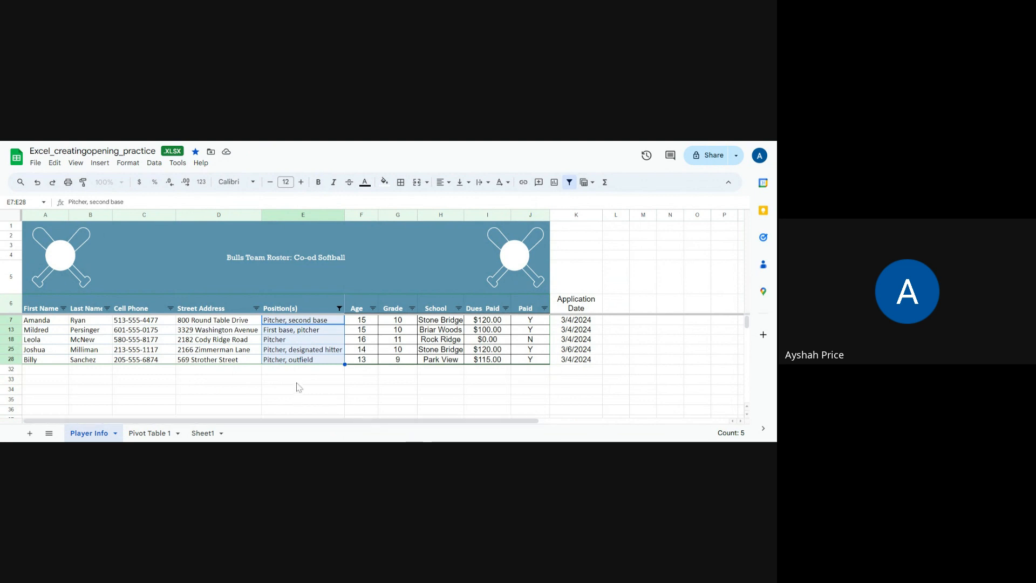
- Reset the Position(s) filter condition to None so the full roster is shown
{"action": "left_click", "coordinate": [340, 309]}
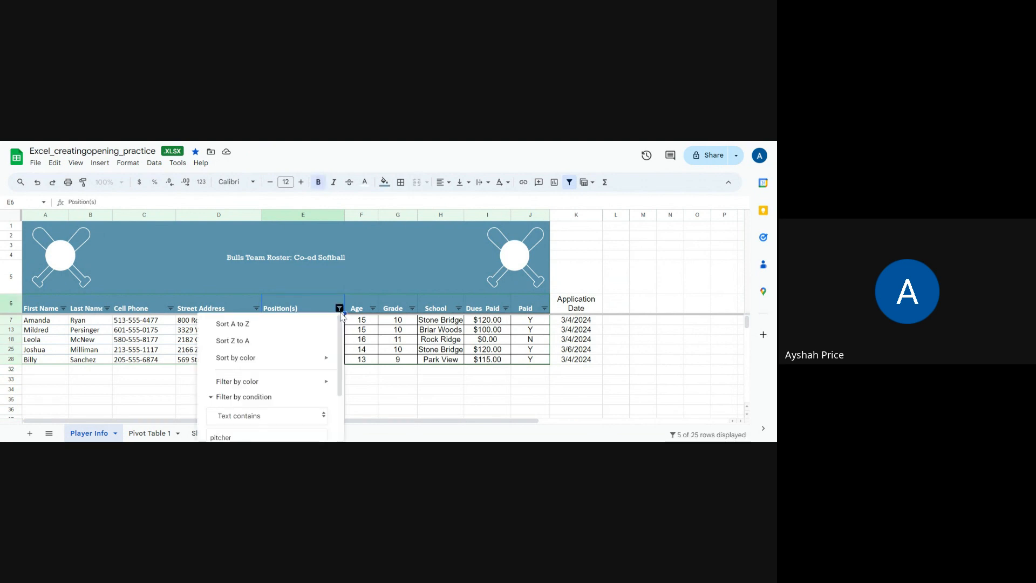
{"action": "scroll", "coordinate": [343, 384], "scroll_direction": "down", "scroll_amount": 2}
{"action": "mouse_move", "coordinate": [342, 385]}
{"action": "left_mouse_down"}
{"action": "mouse_move", "coordinate": [339, 405]}
{"action": "mouse_move", "coordinate": [339, 326]}
{"action": "mouse_move", "coordinate": [335, 382]}
{"action": "left_mouse_up"}
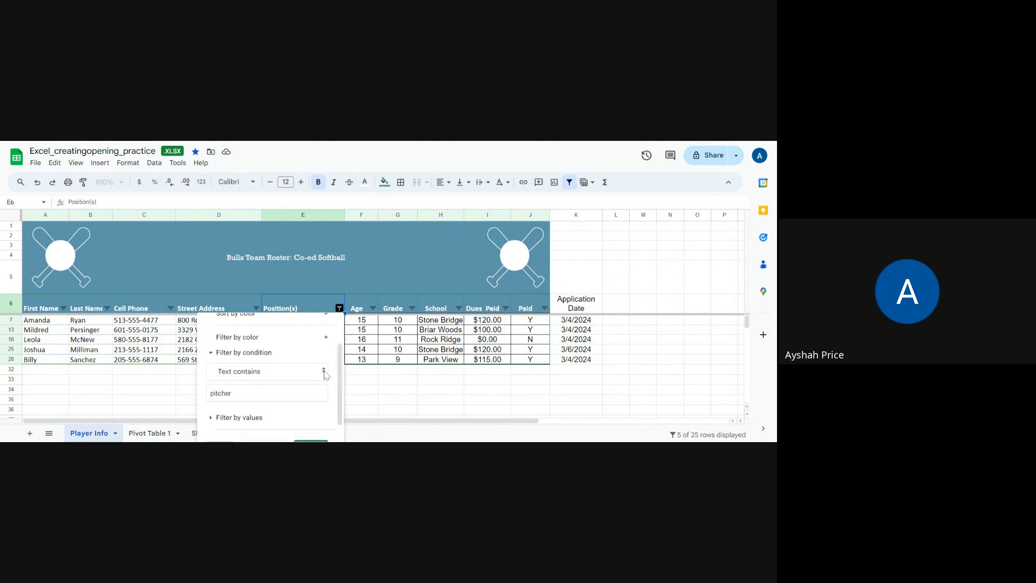
{"action": "left_click", "coordinate": [324, 372]}
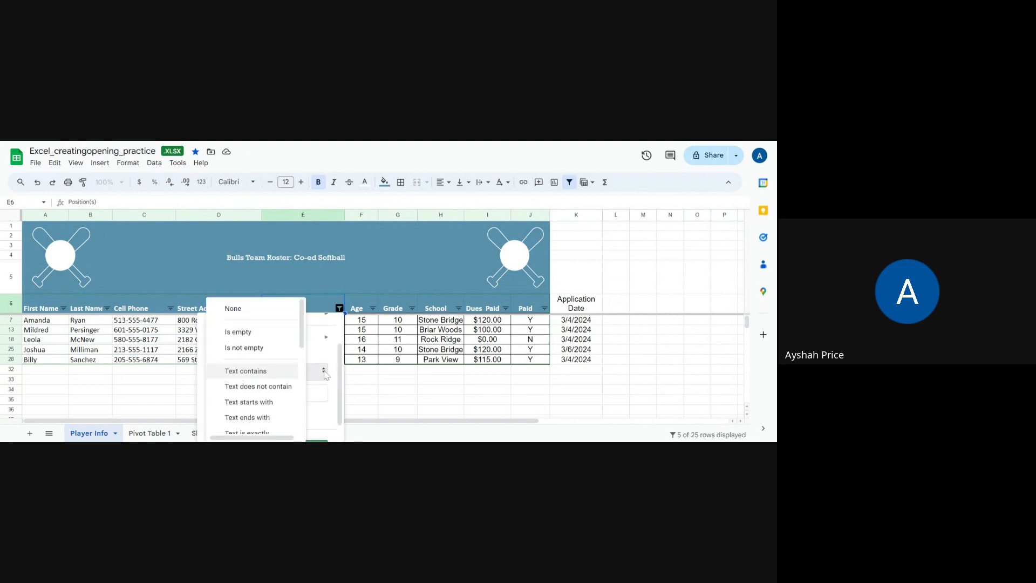
{"action": "left_click", "coordinate": [273, 306]}
{"action": "left_click", "coordinate": [311, 425]}
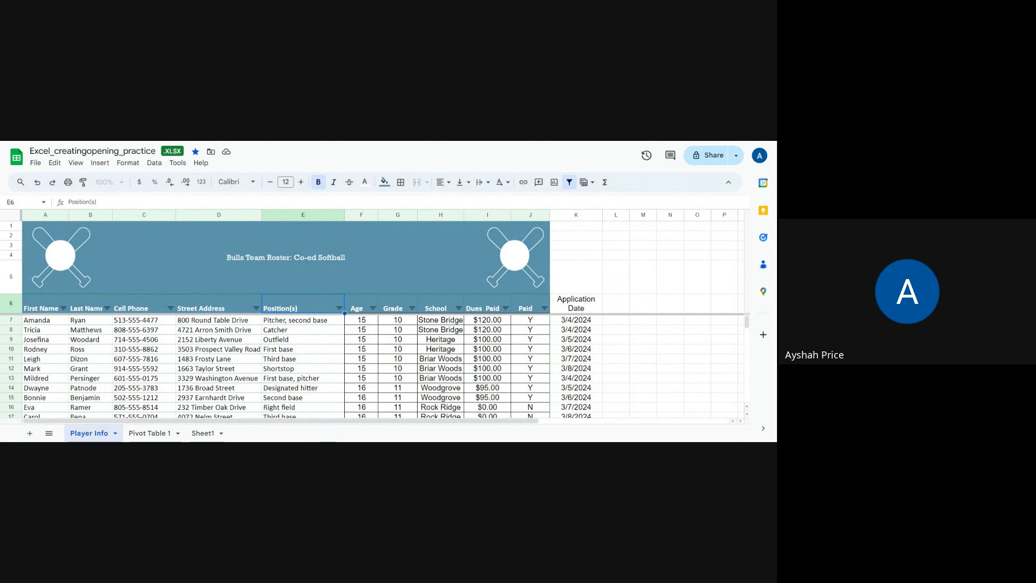
- Compare the Application Date header's font with the Paid header's and set cell K6 to Calibri
{"action": "left_click", "coordinate": [576, 308]}
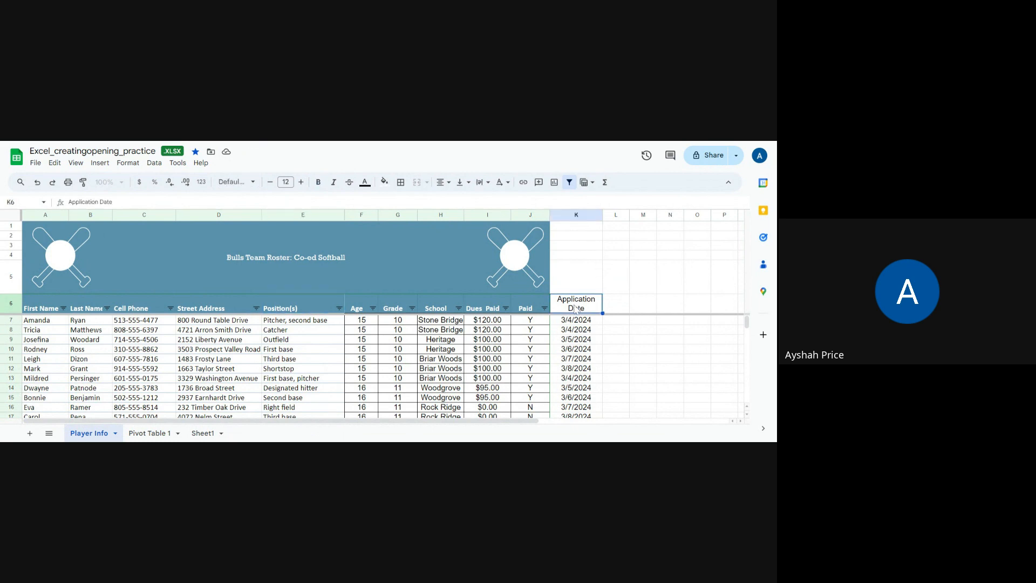
{"action": "left_click", "coordinate": [526, 311]}
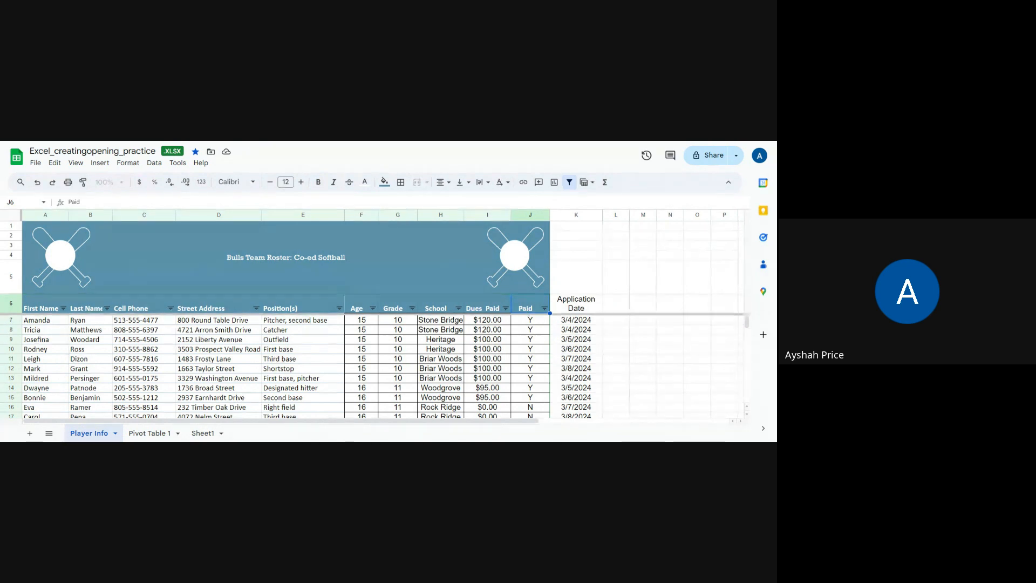
{"action": "left_click", "coordinate": [566, 311]}
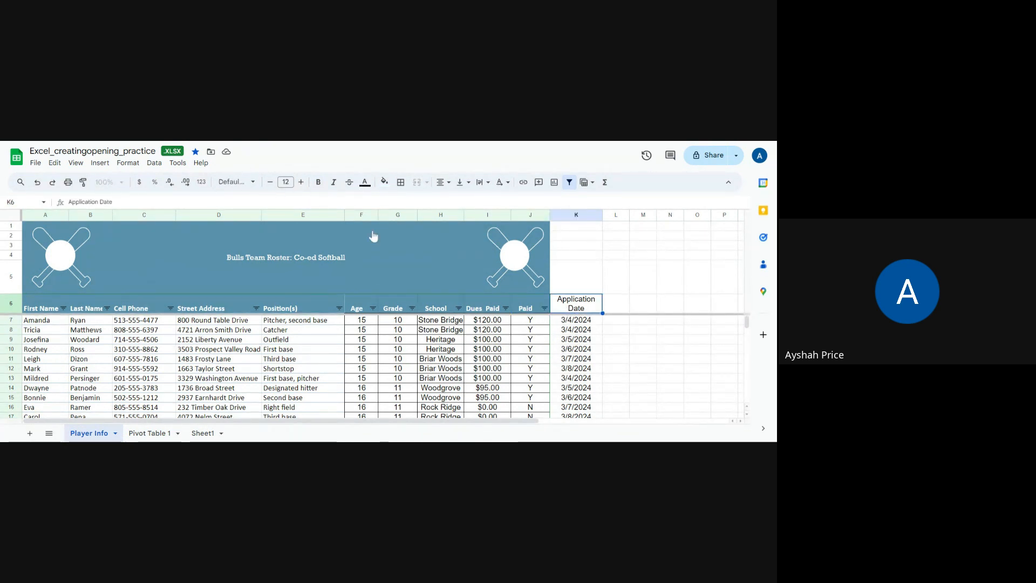
{"action": "left_click", "coordinate": [521, 309]}
{"action": "left_click", "coordinate": [564, 312]}
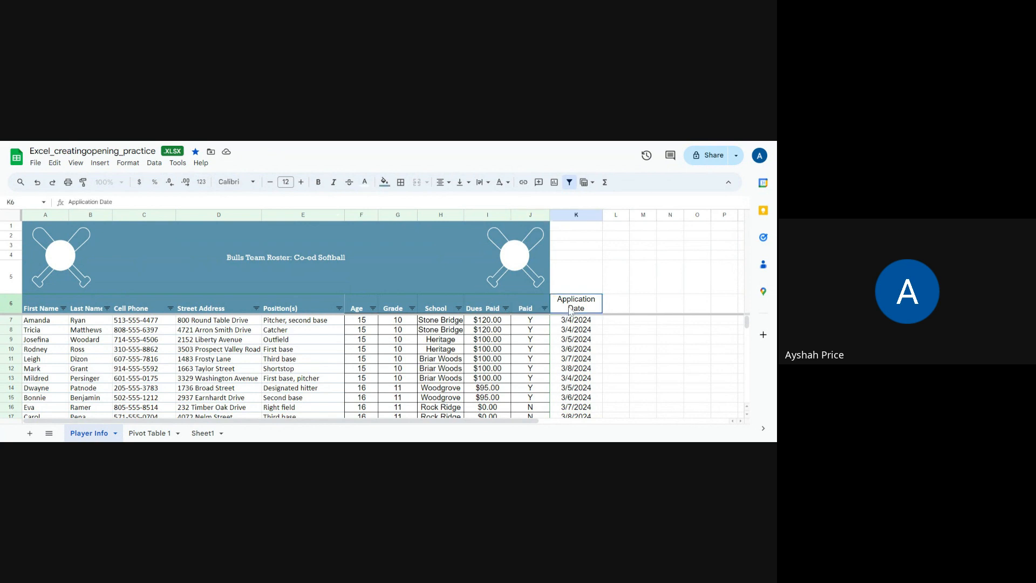
{"action": "left_click", "coordinate": [254, 184]}
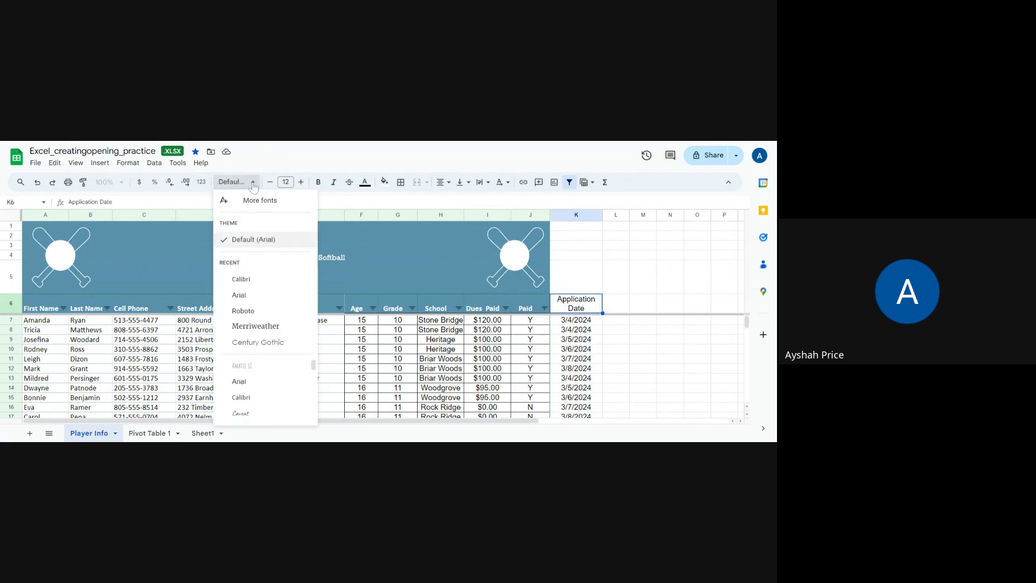
{"action": "left_click", "coordinate": [259, 280]}
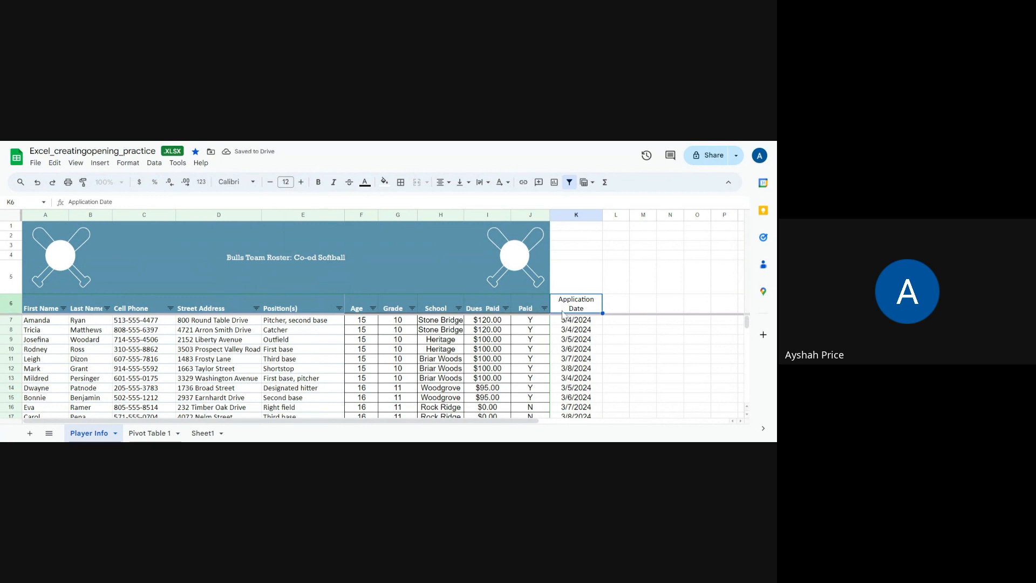
- Check the Paid header's fill color and apply the same theme blue fill to the Application Date header
{"action": "left_click", "coordinate": [523, 310]}
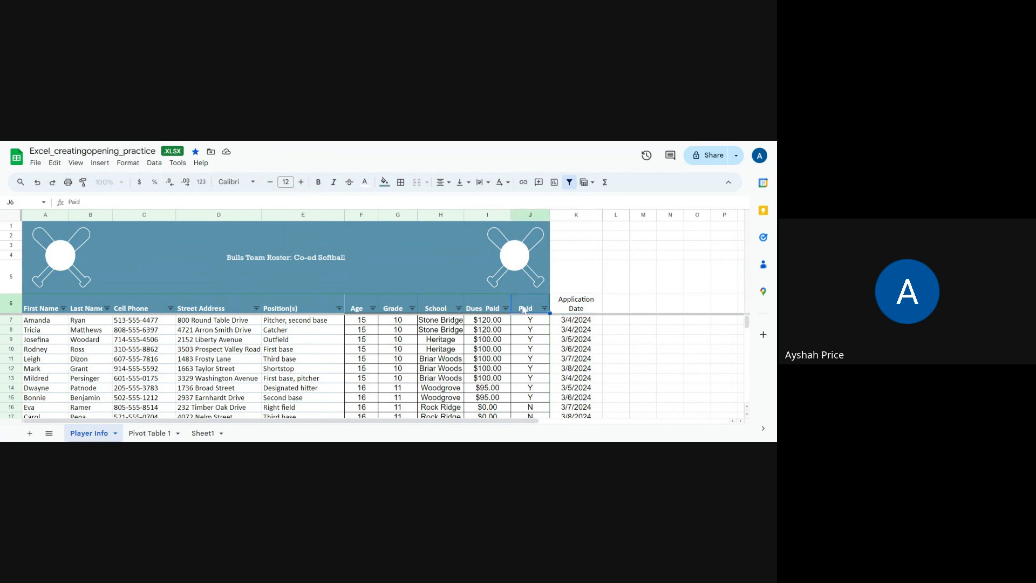
{"action": "left_click", "coordinate": [385, 182]}
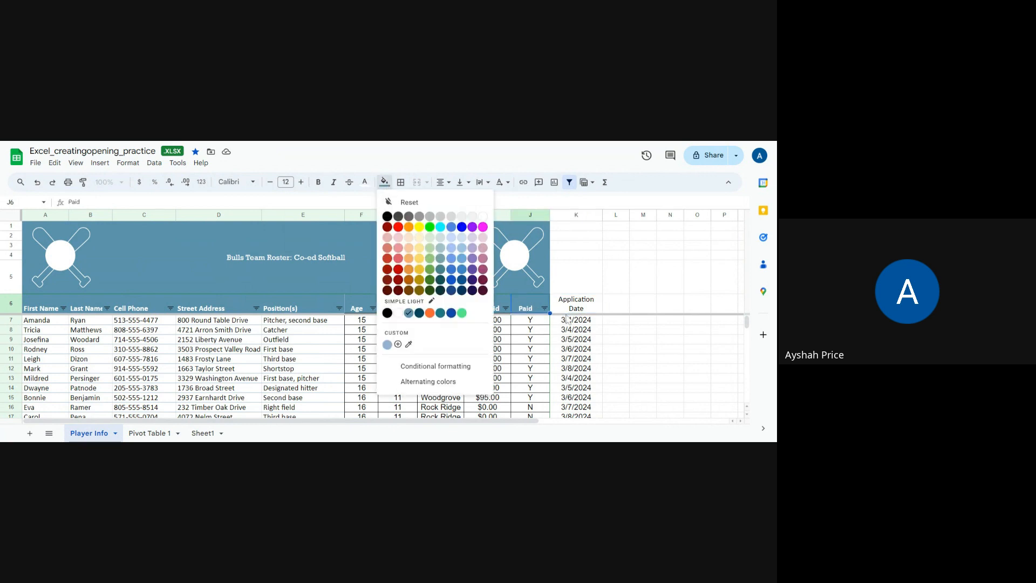
{"action": "left_click", "coordinate": [582, 310]}
{"action": "left_click", "coordinate": [384, 182]}
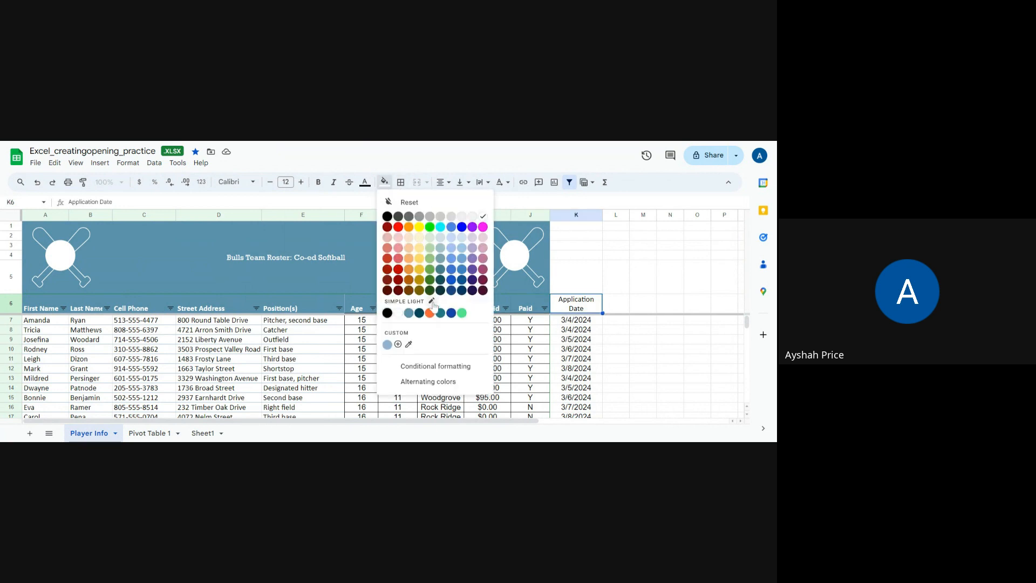
{"action": "left_click", "coordinate": [408, 318]}
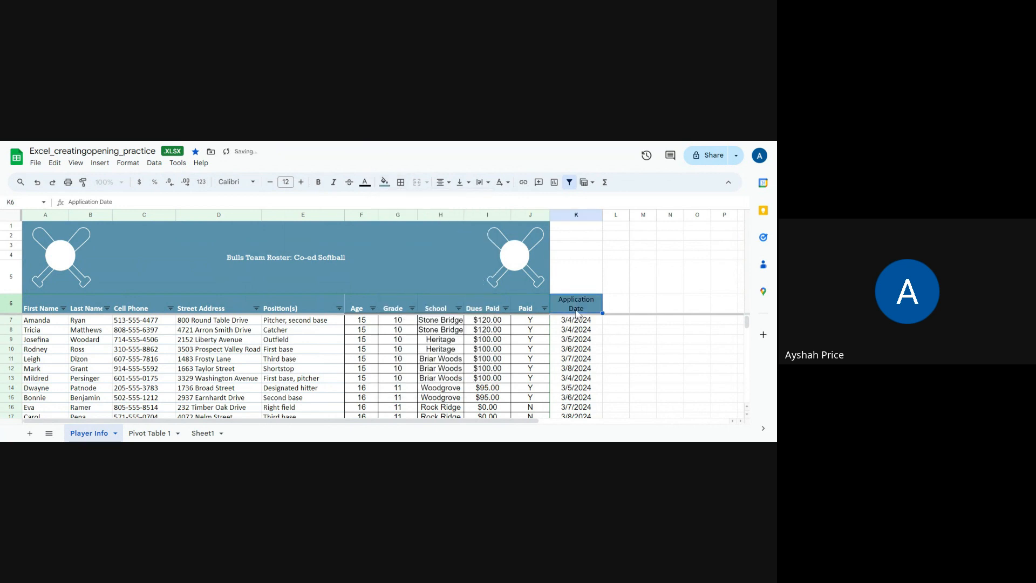
- Make the Application Date header text white and bold
{"action": "left_click", "coordinate": [364, 182]}
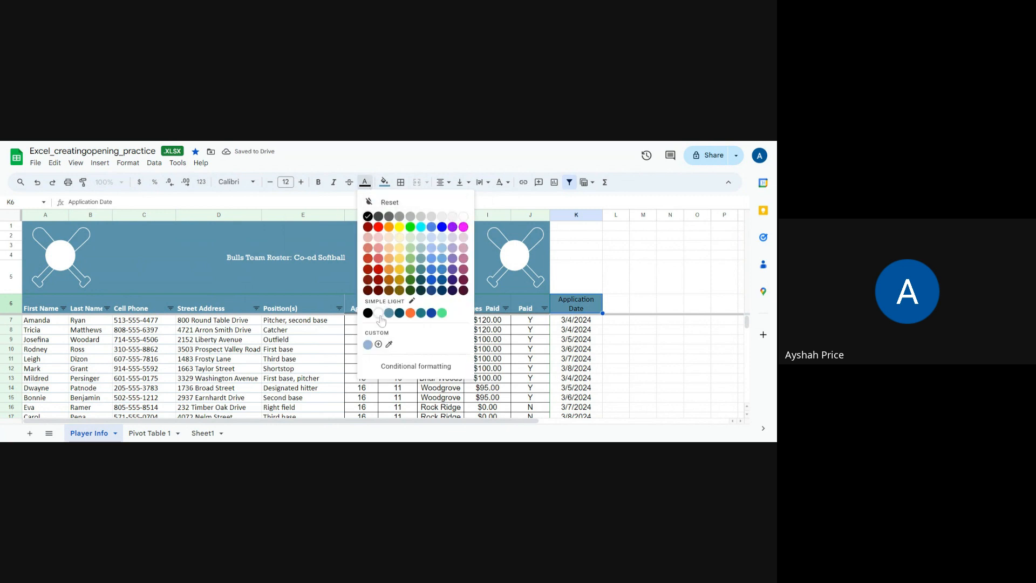
{"action": "left_click", "coordinate": [379, 315]}
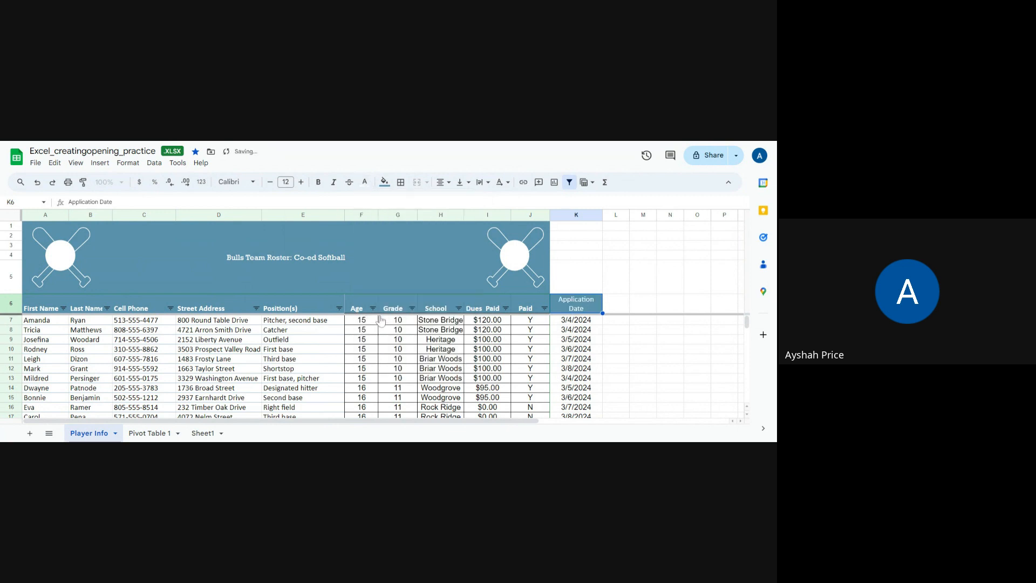
{"action": "left_click", "coordinate": [317, 184]}
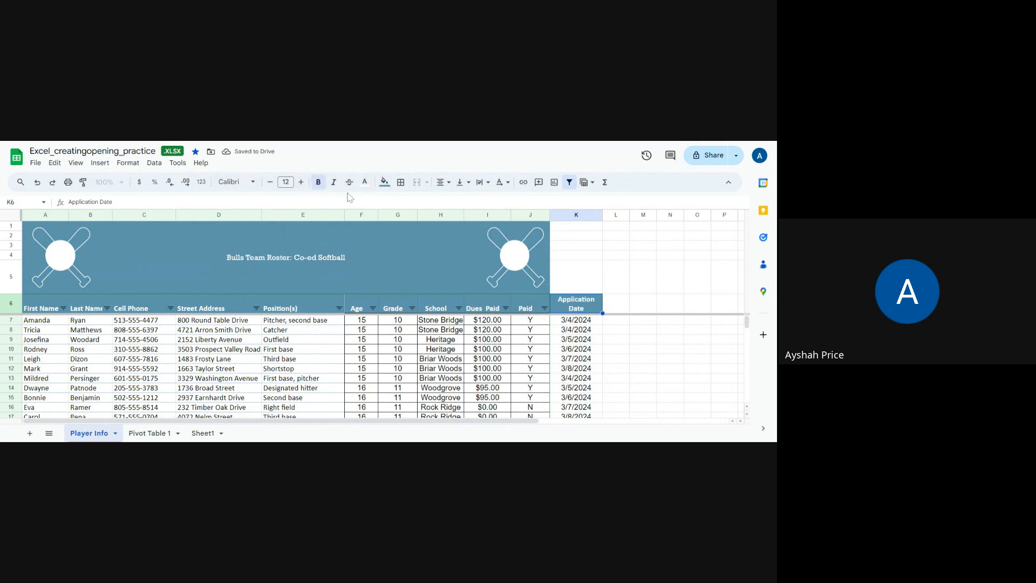
- Remove the existing filter from the roster's header row
{"action": "left_click", "coordinate": [594, 320]}
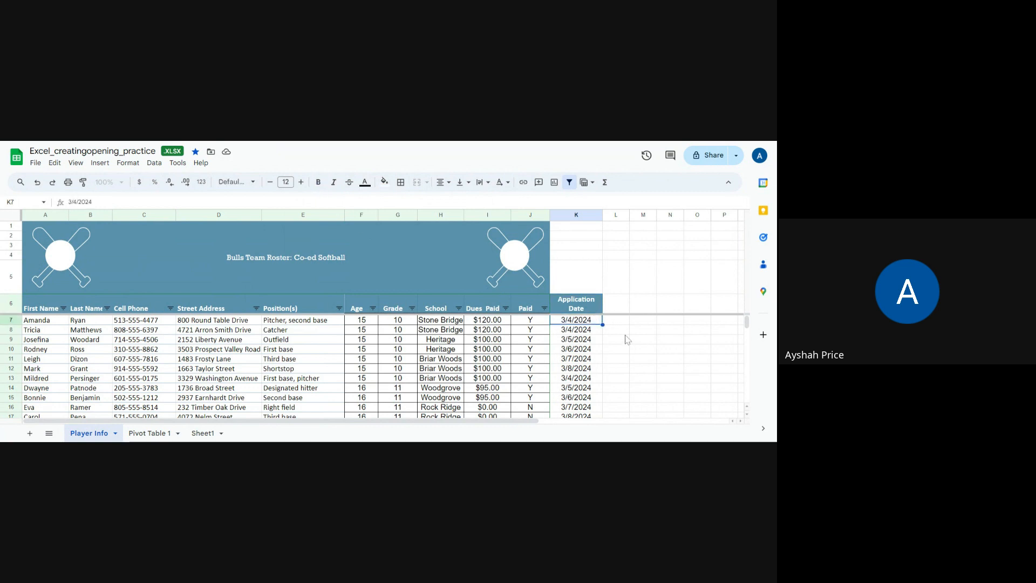
{"action": "left_click", "coordinate": [582, 309]}
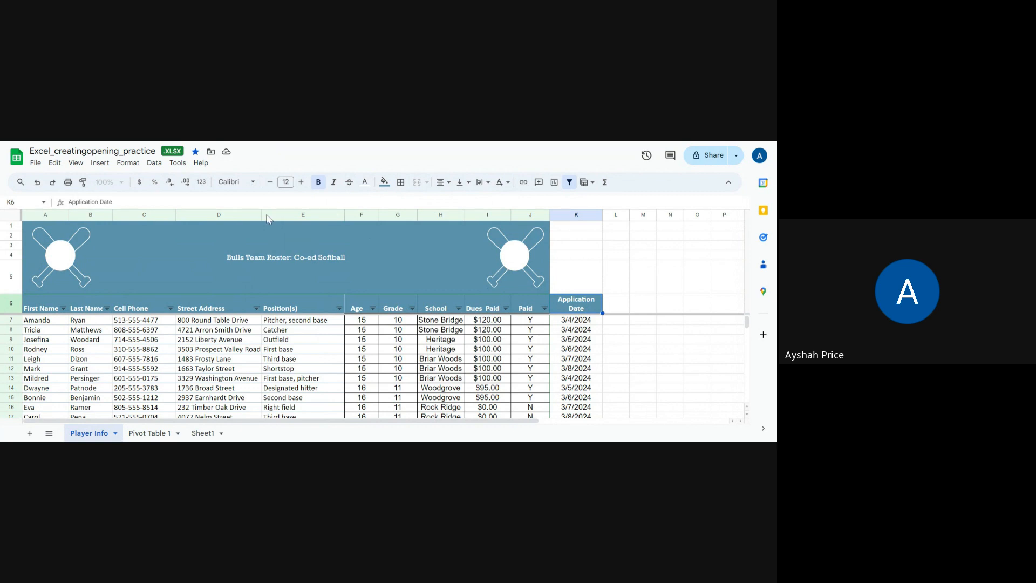
{"action": "left_click", "coordinate": [569, 183]}
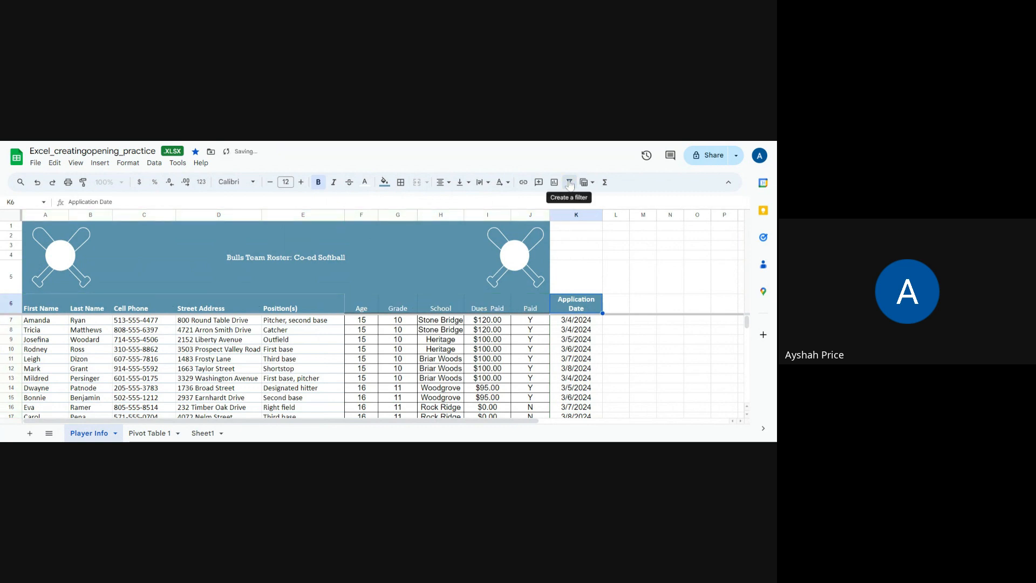
- Create a filter on the roster's header row from First Name through Application Date (A6:K6)
{"action": "left_click", "coordinate": [569, 182]}
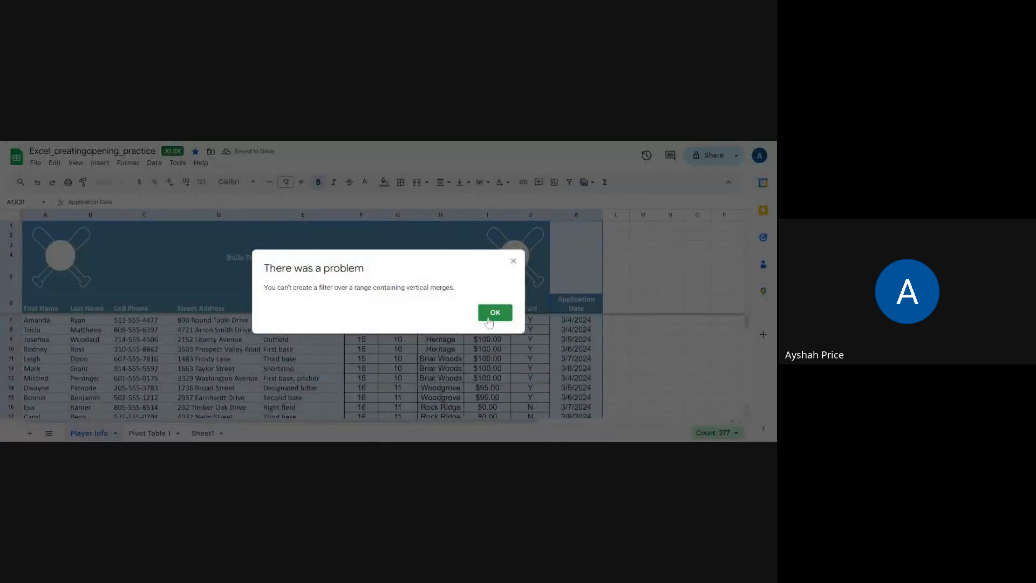
{"action": "left_click", "coordinate": [489, 319]}
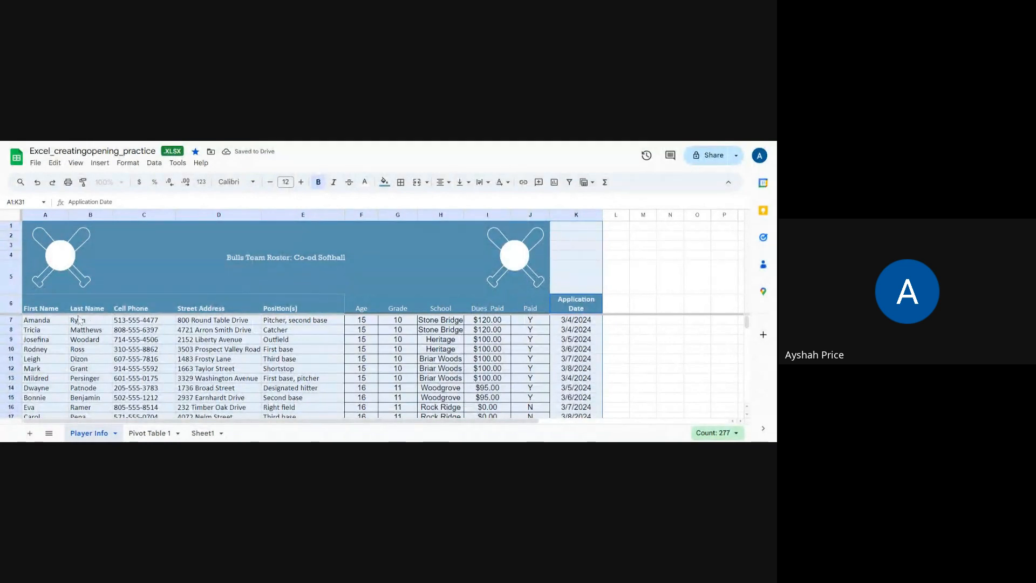
{"action": "left_click", "coordinate": [35, 302]}
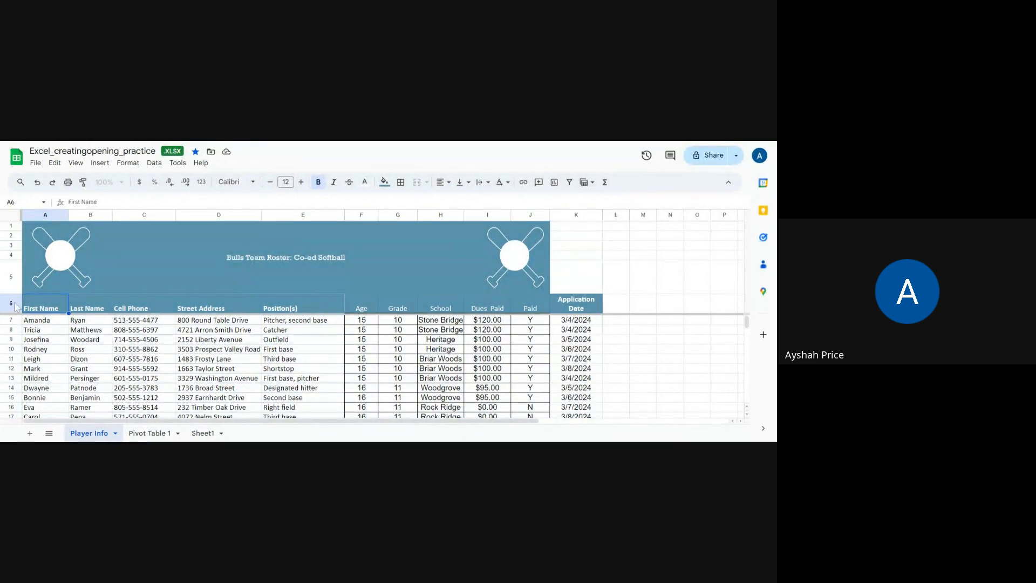
{"action": "left_click_drag", "start_coordinate": [28, 312], "coordinate": [583, 305]}
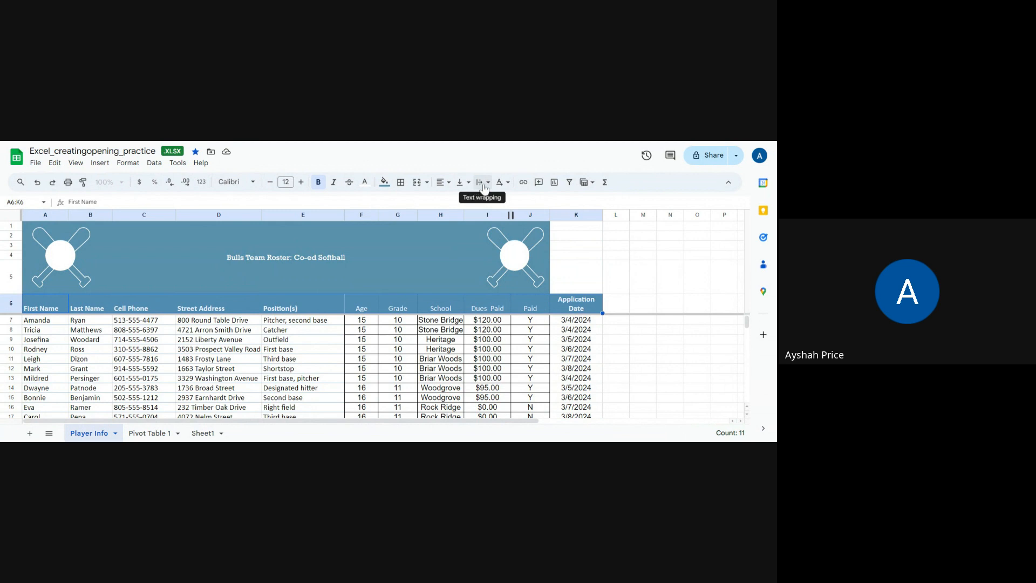
{"action": "left_click", "coordinate": [570, 183]}
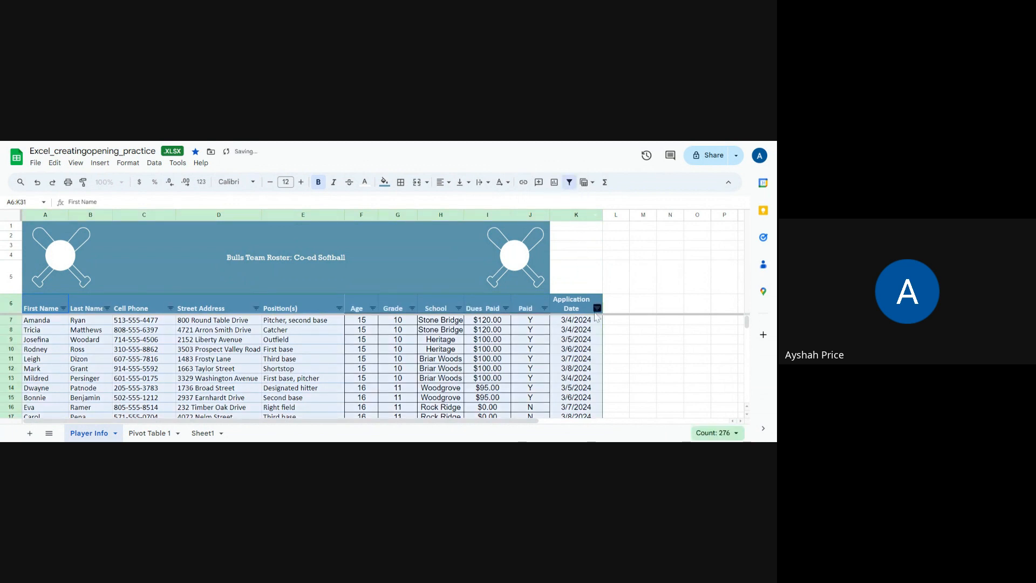
- Save the current roster filter as a filter view and close that view
{"action": "left_click", "coordinate": [592, 184]}
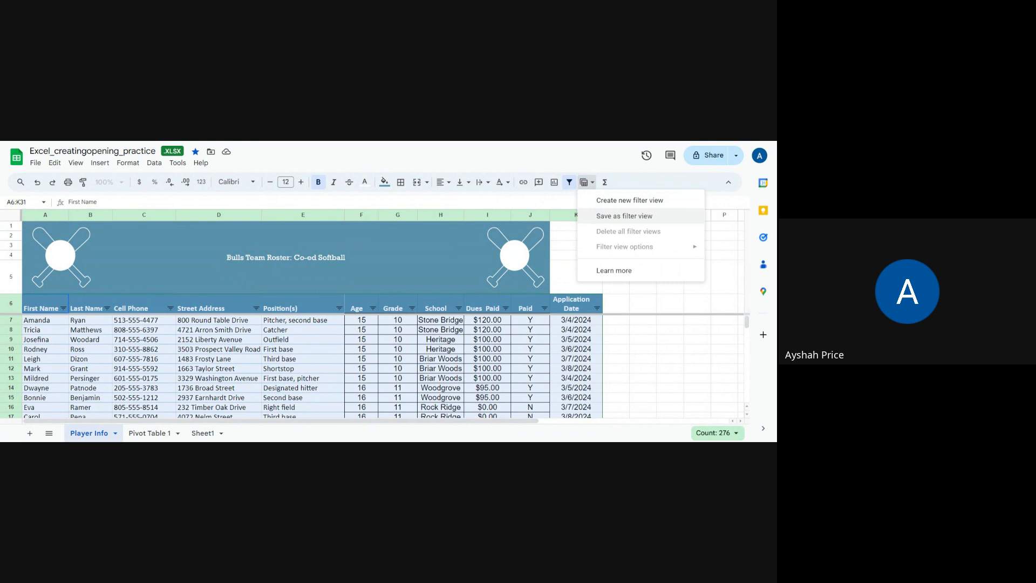
{"action": "left_click", "coordinate": [600, 217]}
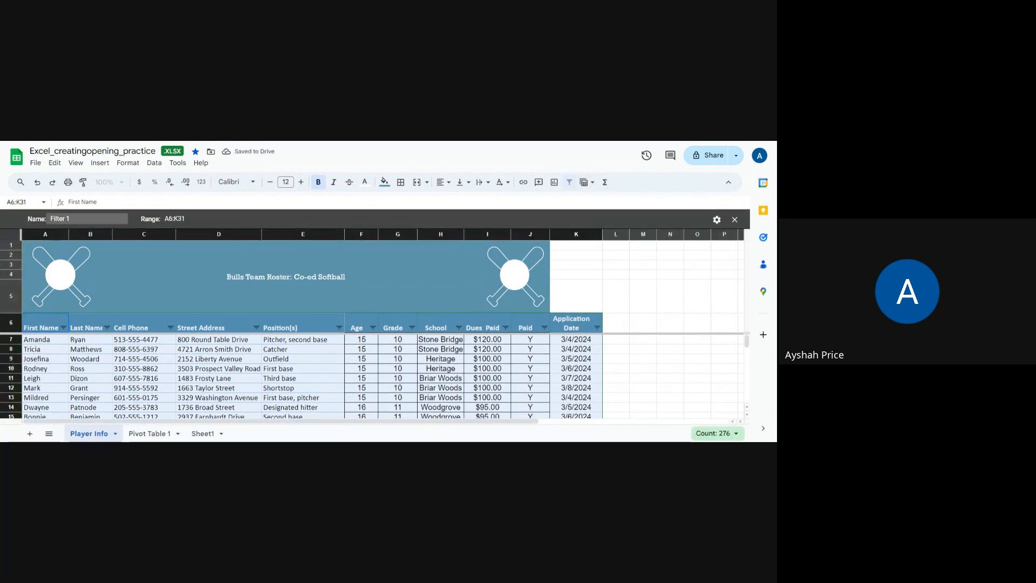
{"action": "left_click", "coordinate": [87, 218]}
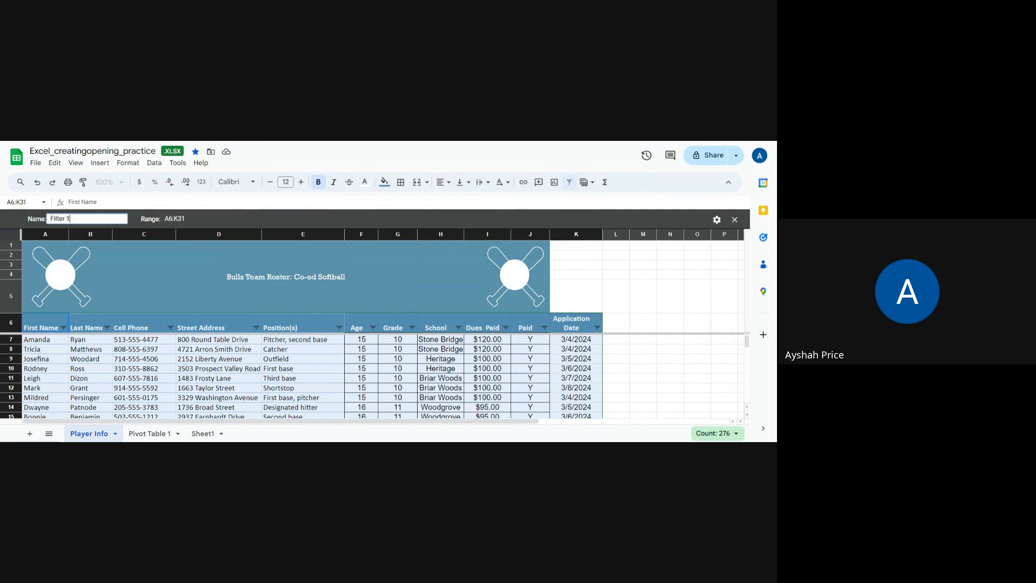
{"action": "left_click_drag", "start_coordinate": [72, 219], "coordinate": [49, 218]}
{"action": "left_click", "coordinate": [734, 219]}
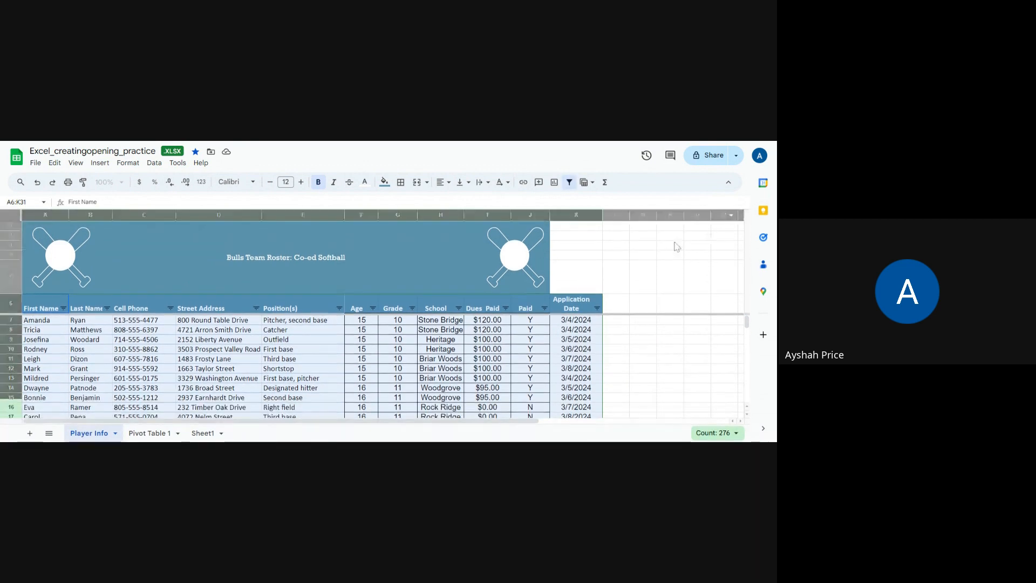
{"action": "left_click", "coordinate": [648, 340]}
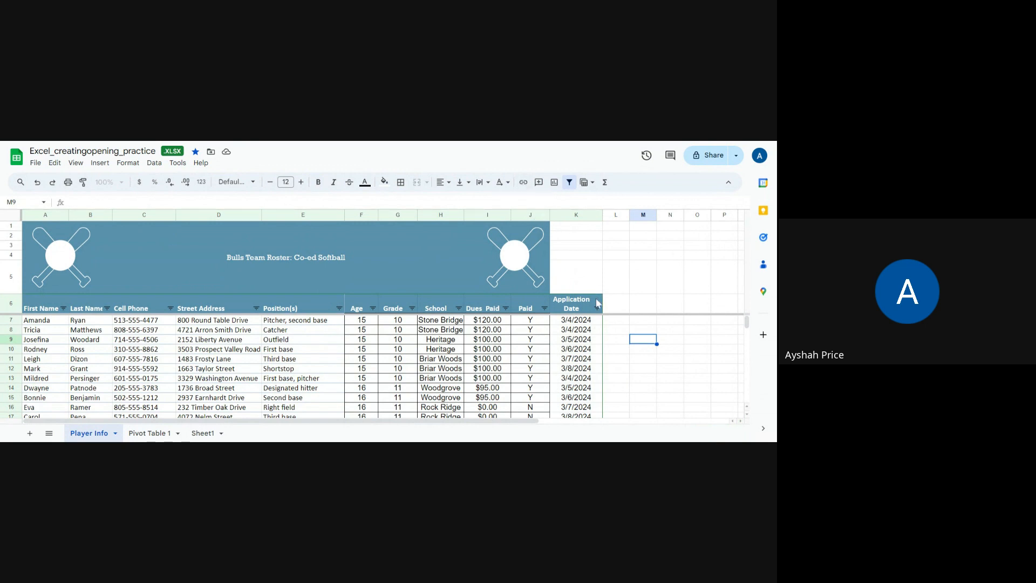
- Extend the Bulls Team Roster title banner over the Application Date column by merging cells A1:K5
{"action": "left_click", "coordinate": [483, 323]}
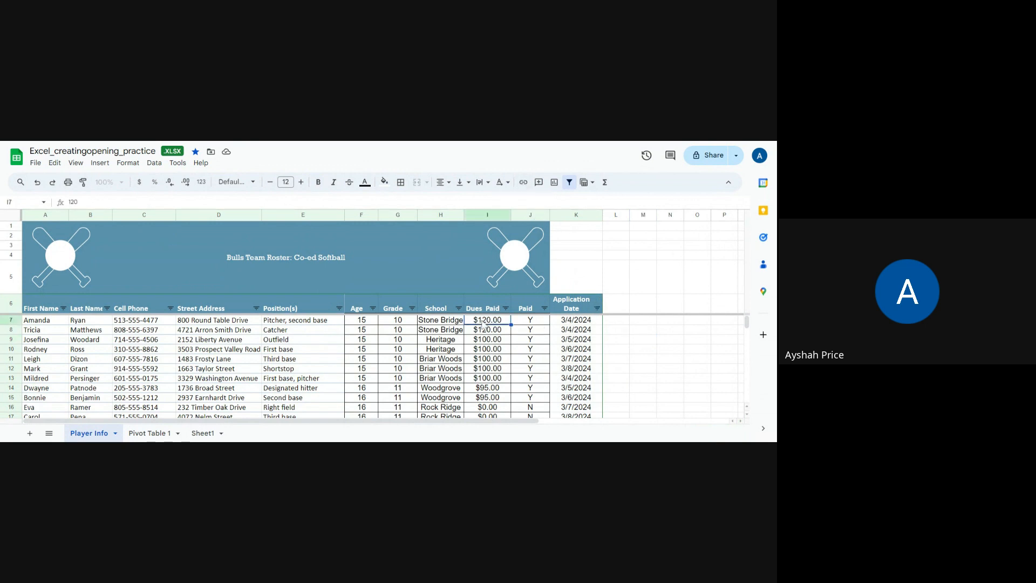
{"action": "left_click", "coordinate": [476, 257]}
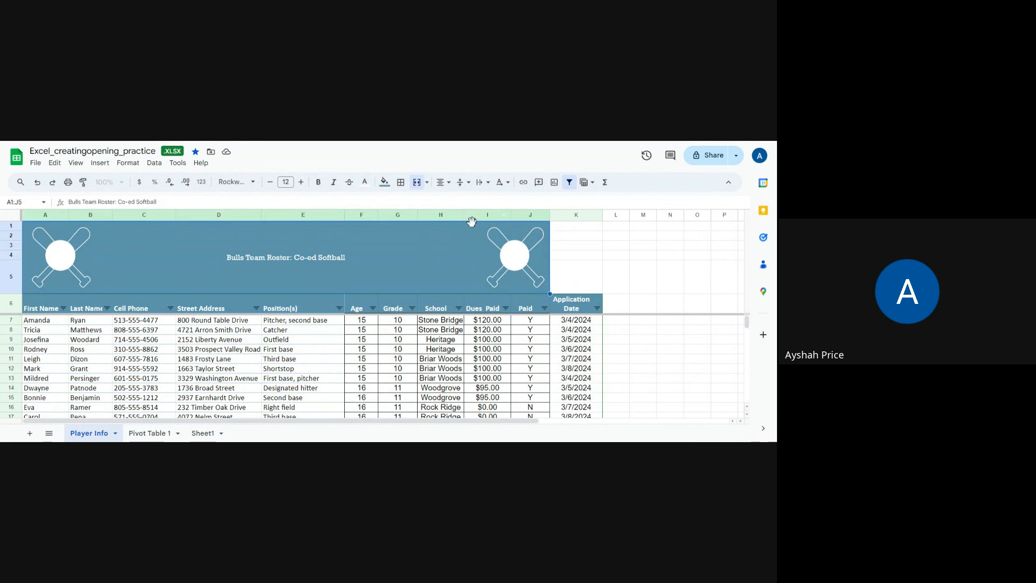
{"action": "left_click", "coordinate": [511, 252]}
{"action": "left_click", "coordinate": [59, 226]}
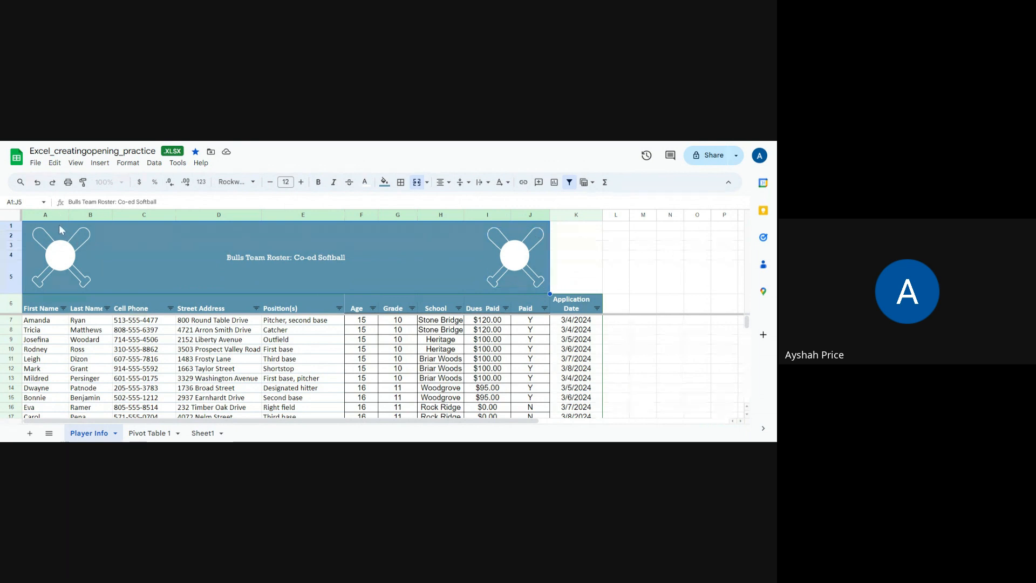
{"action": "left_click", "coordinate": [593, 271], "text": "shift"}
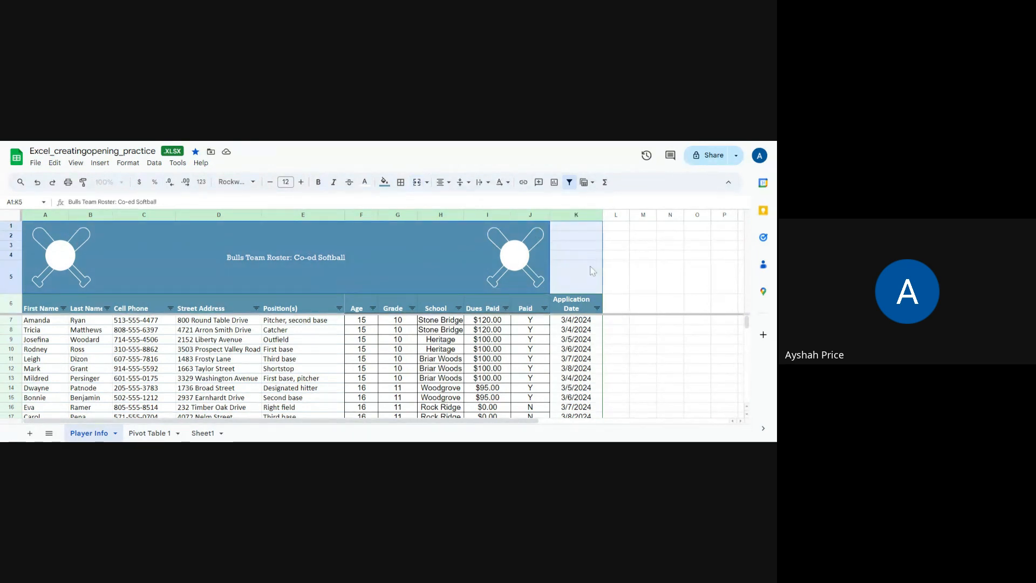
{"action": "left_click", "coordinate": [417, 183]}
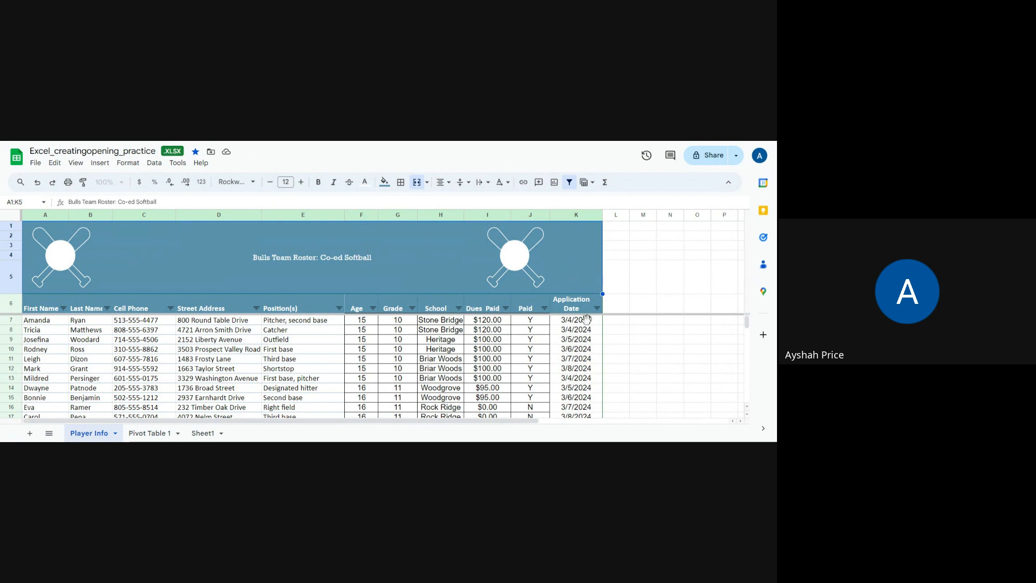
- Review the roster rows down to the dues total row and examine the Paid column's entries
{"action": "left_click", "coordinate": [447, 349]}
{"action": "scroll", "coordinate": [444, 360], "scroll_direction": "down", "scroll_amount": 5}
{"action": "scroll", "coordinate": [443, 360], "scroll_direction": "up", "scroll_amount": 3}
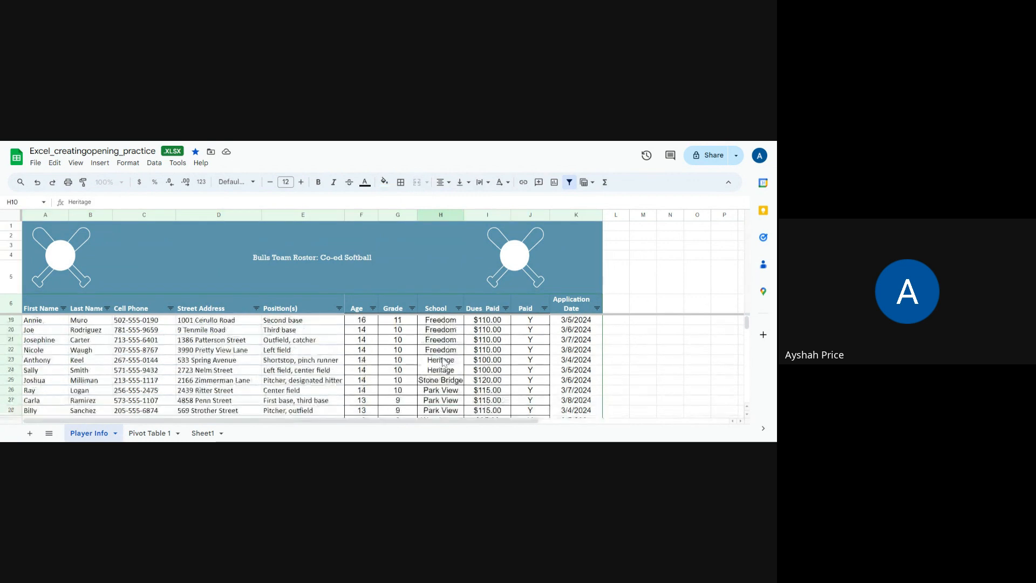
{"action": "scroll", "coordinate": [442, 362], "scroll_direction": "down", "scroll_amount": 5}
{"action": "scroll", "coordinate": [443, 365], "scroll_direction": "up", "scroll_amount": 1}
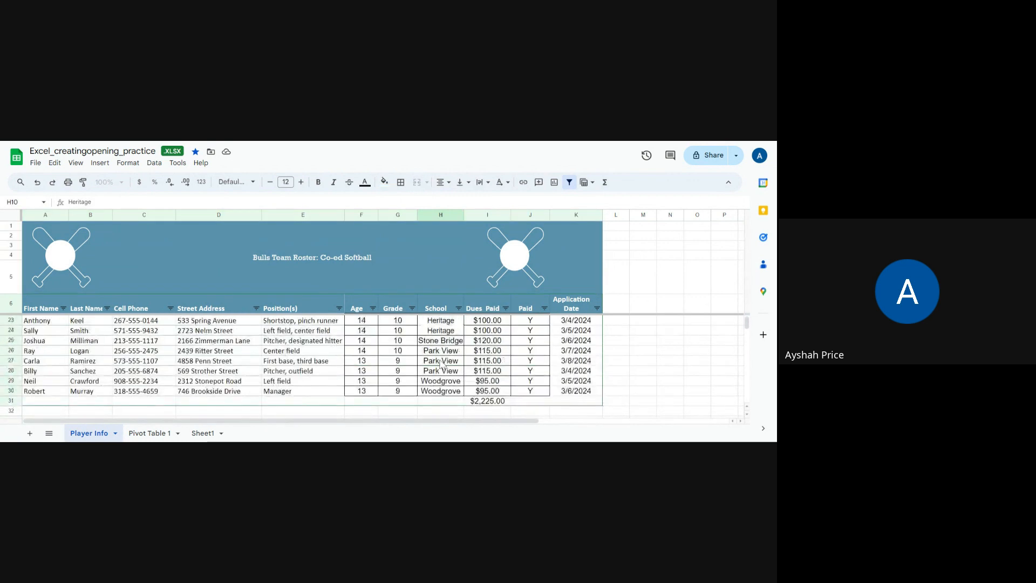
{"action": "left_click", "coordinate": [528, 403]}
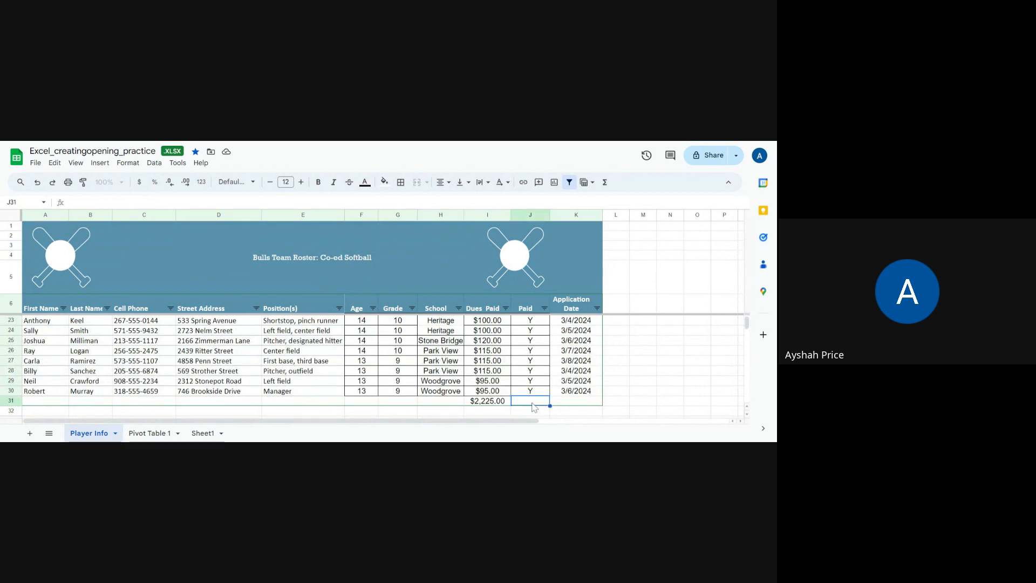
{"action": "scroll", "coordinate": [531, 405], "scroll_direction": "up", "scroll_amount": 4}
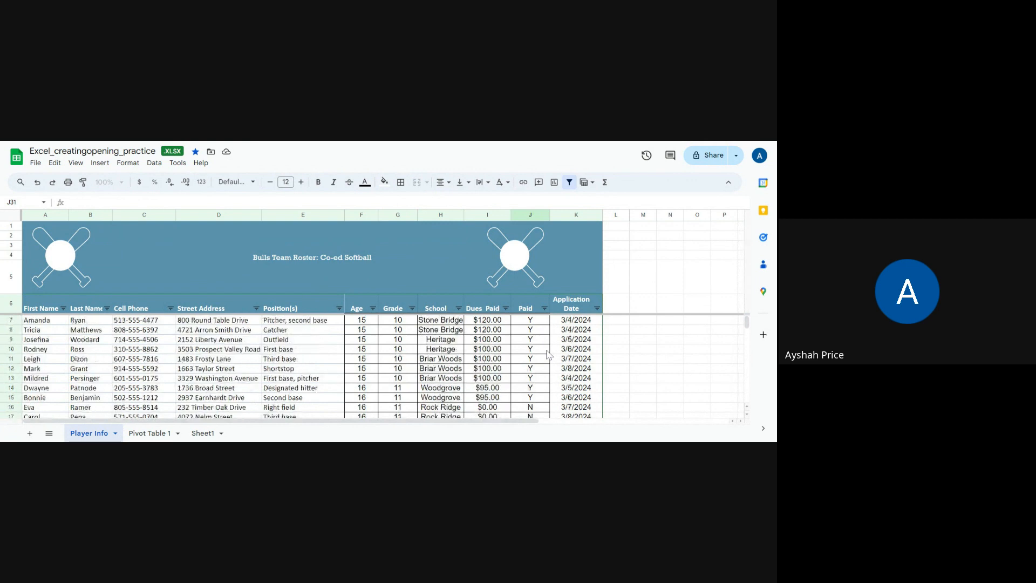
{"action": "scroll", "coordinate": [549, 355], "scroll_direction": "down", "scroll_amount": 1}
{"action": "left_click", "coordinate": [531, 369]}
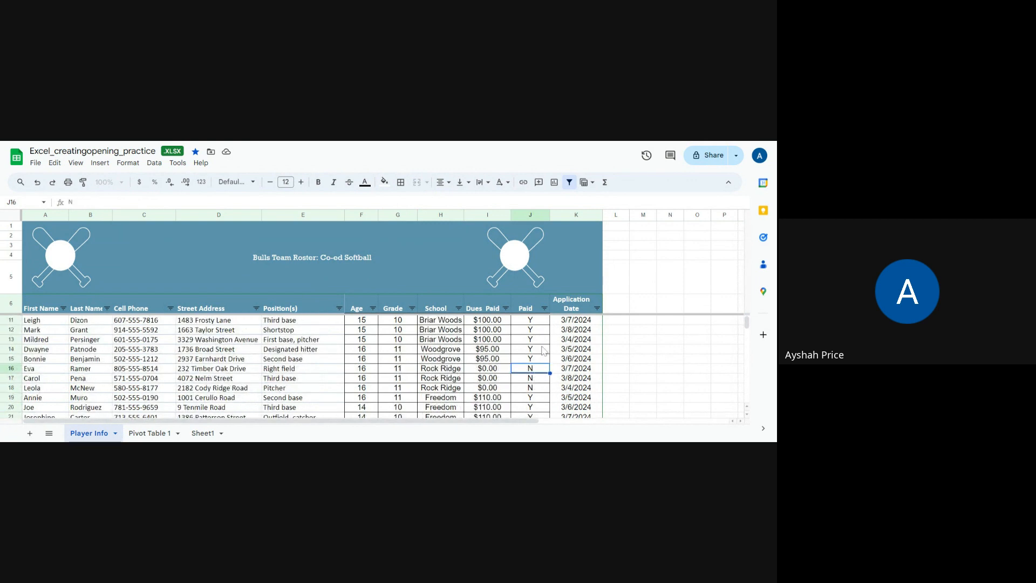
{"action": "scroll", "coordinate": [525, 405], "scroll_direction": "down", "scroll_amount": 1}
{"action": "scroll", "coordinate": [525, 403], "scroll_direction": "down", "scroll_amount": 2}
{"action": "left_click", "coordinate": [532, 393]}
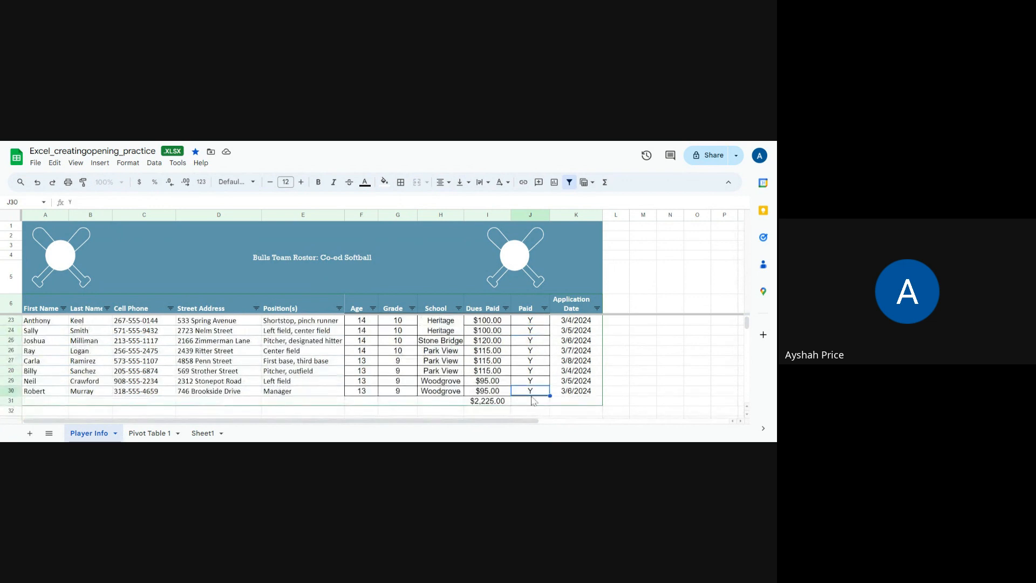
{"action": "left_click", "coordinate": [533, 403]}
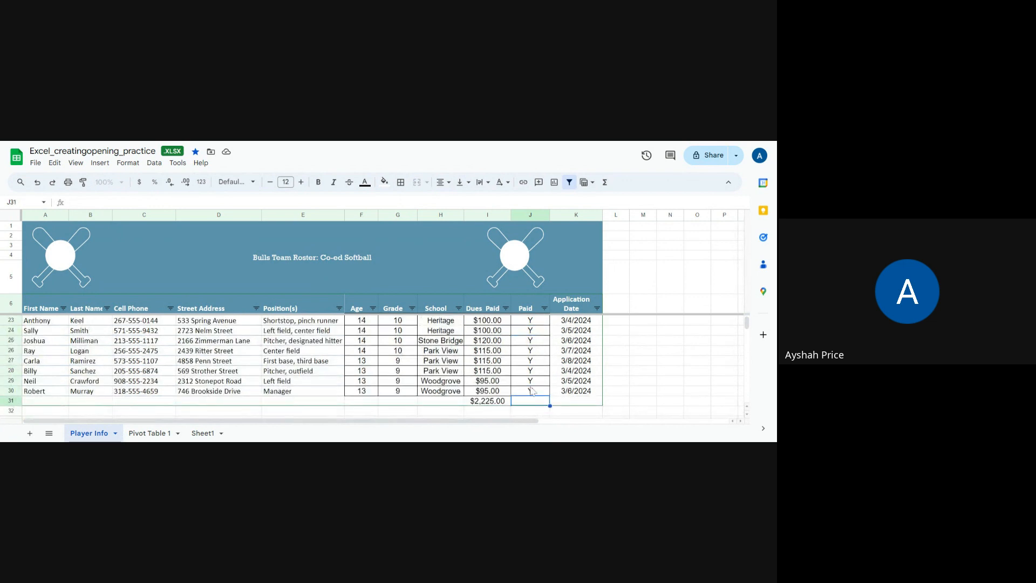
{"action": "scroll", "coordinate": [531, 390], "scroll_direction": "up", "scroll_amount": 4}
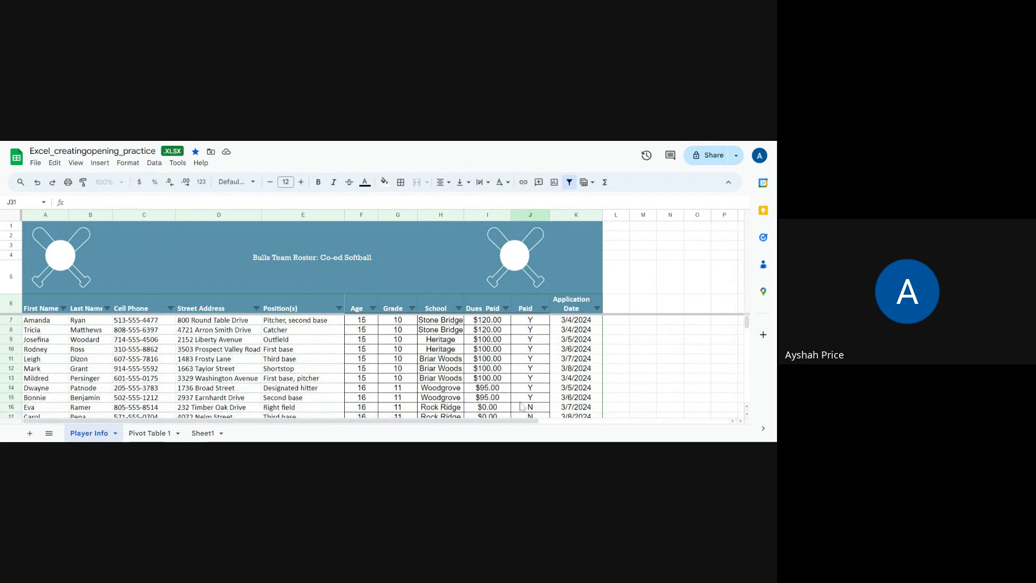
- View the Pivot Table 1 sheet and go back to Player Info to look over the roster rows
{"action": "left_click", "coordinate": [144, 436]}
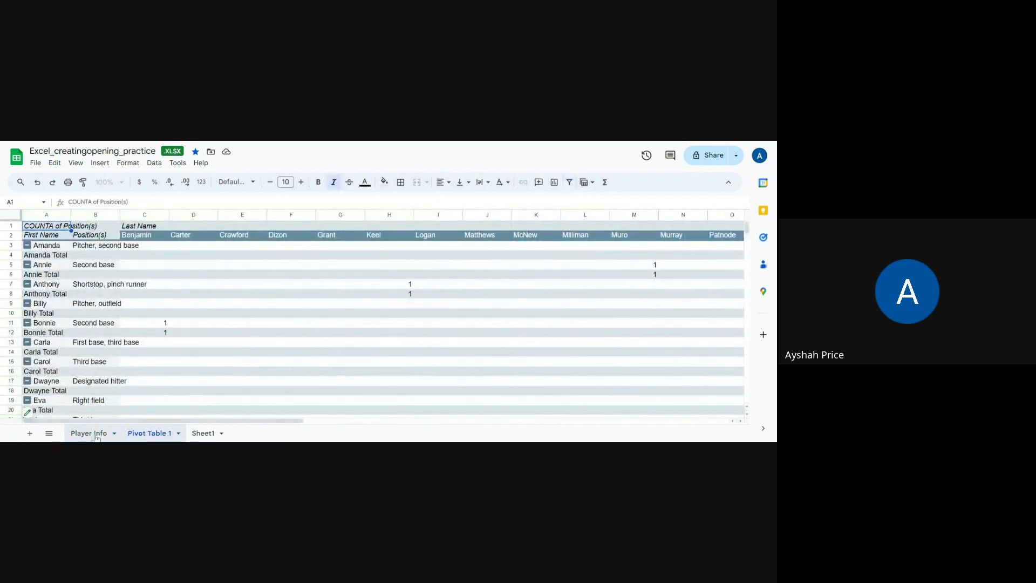
{"action": "left_click", "coordinate": [96, 436]}
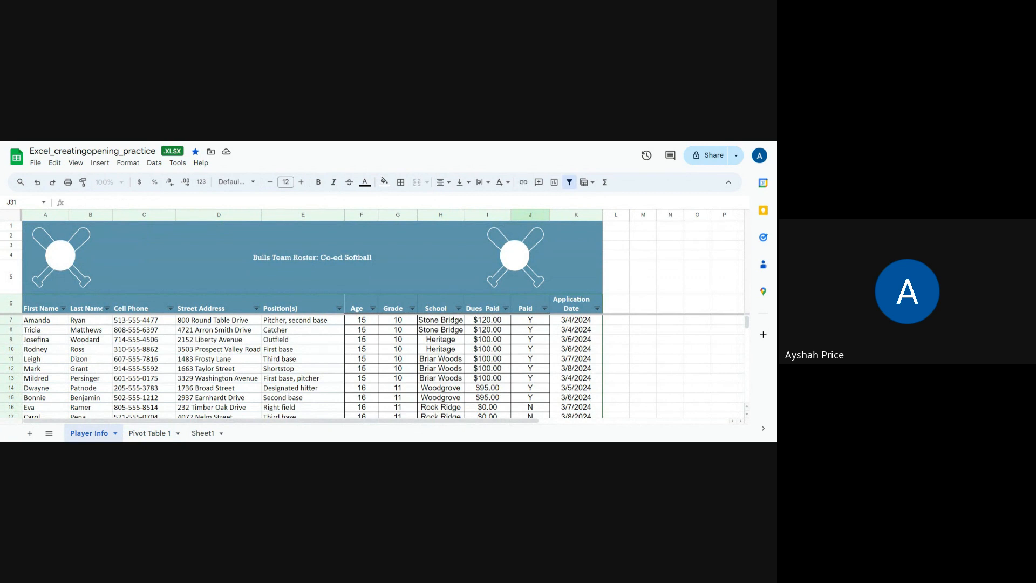
{"action": "scroll", "coordinate": [313, 343], "scroll_direction": "down", "scroll_amount": 2}
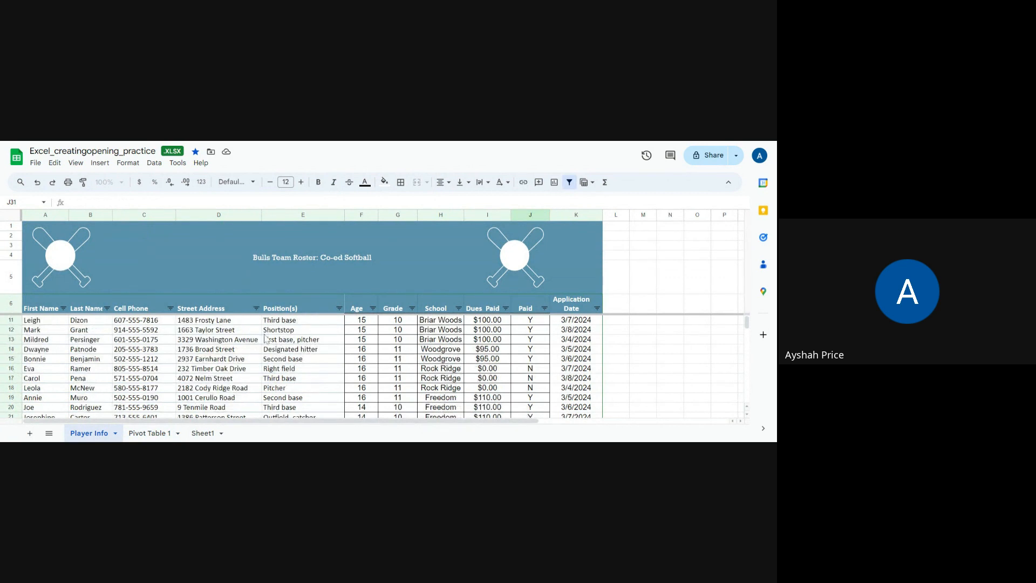
{"action": "scroll", "coordinate": [265, 338], "scroll_direction": "down", "scroll_amount": 2}
{"action": "scroll", "coordinate": [244, 360], "scroll_direction": "up", "scroll_amount": 2}
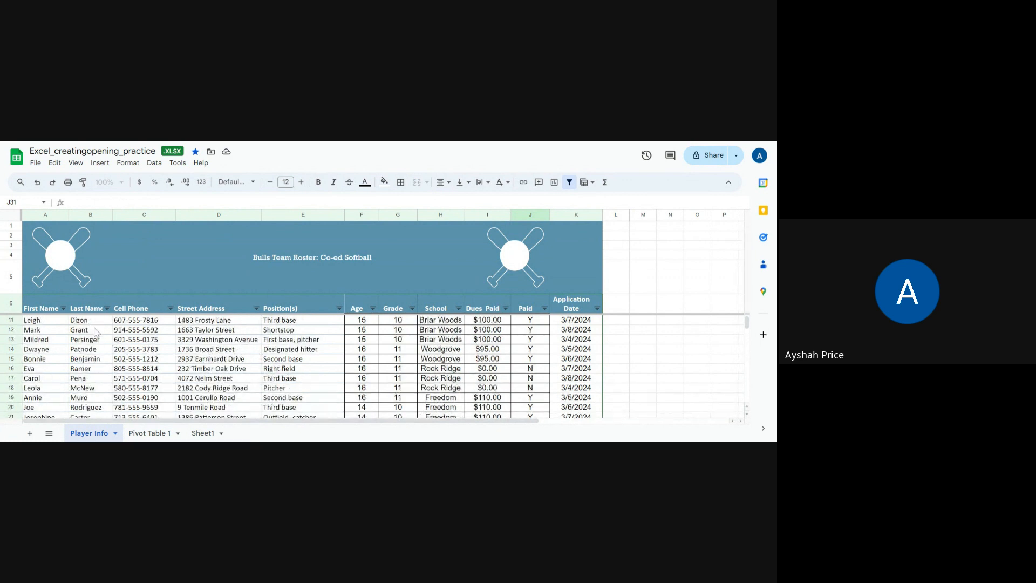
{"action": "scroll", "coordinate": [124, 341], "scroll_direction": "up", "scroll_amount": 2}
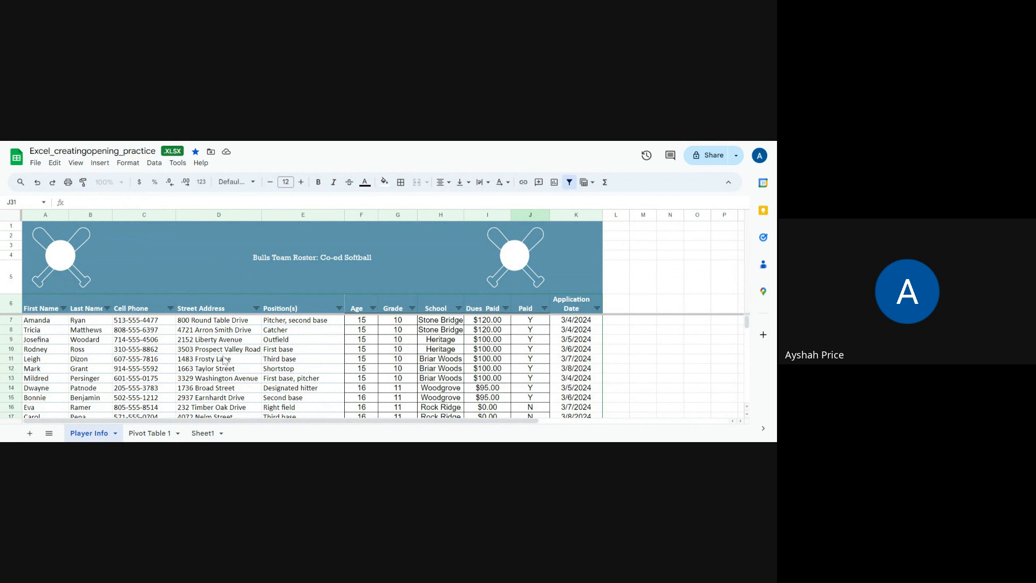
{"action": "scroll", "coordinate": [225, 361], "scroll_direction": "down", "scroll_amount": 2}
{"action": "scroll", "coordinate": [225, 361], "scroll_direction": "up", "scroll_amount": 2}
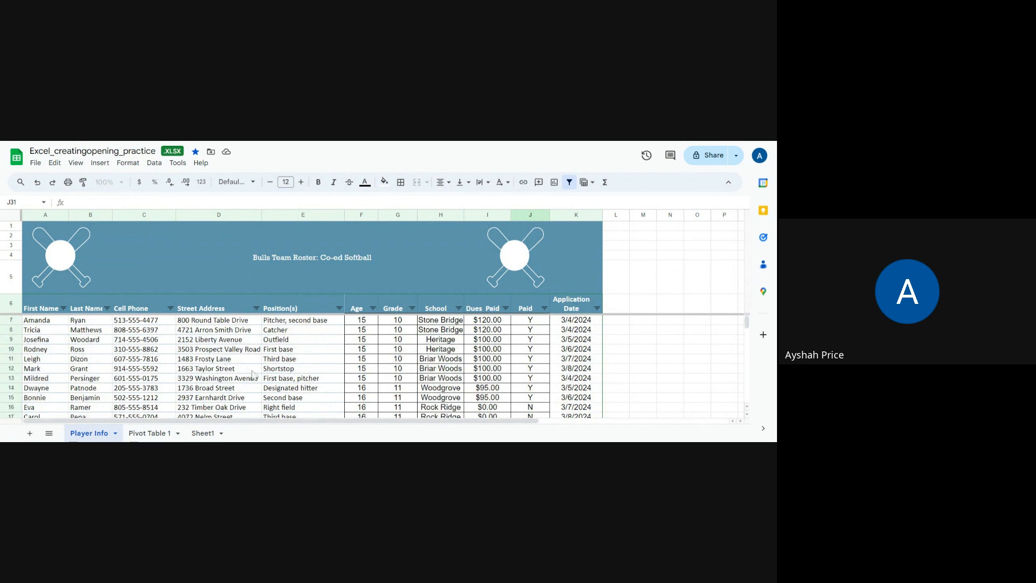